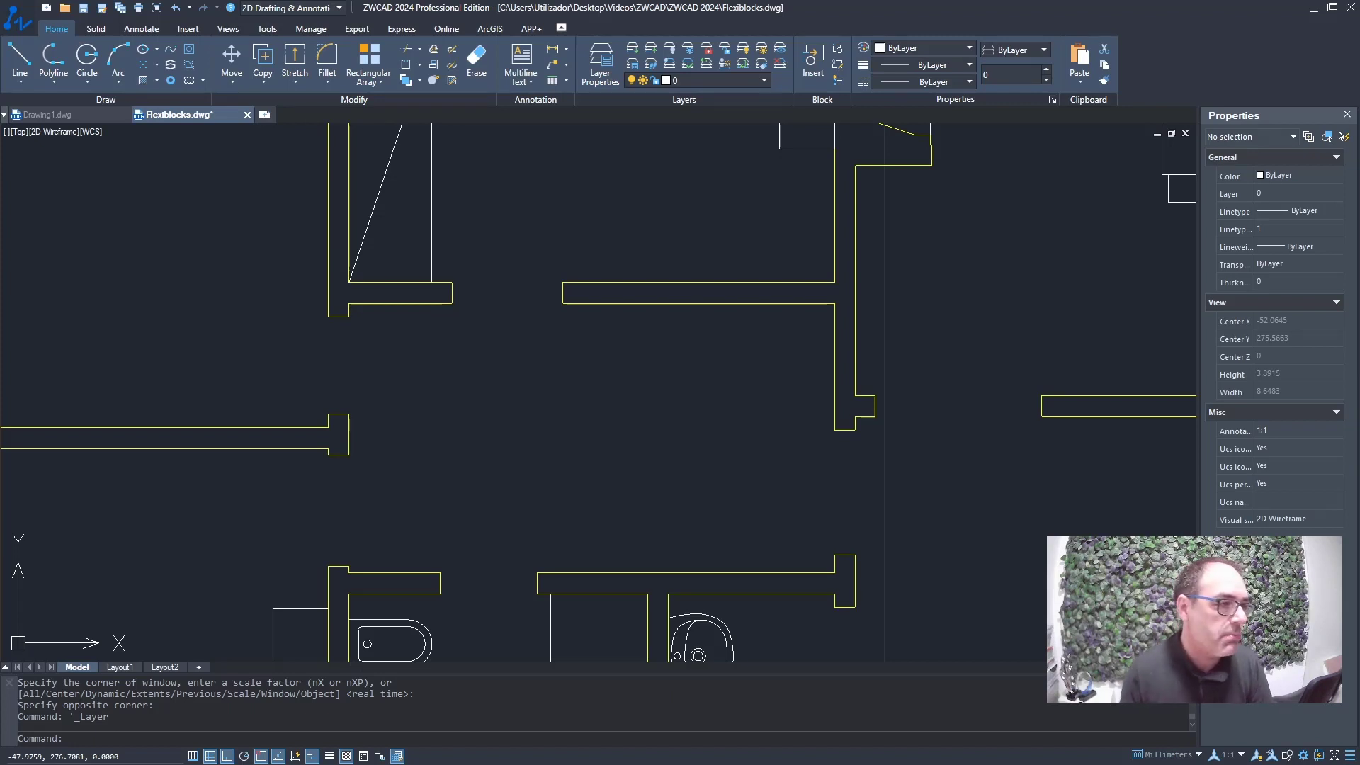
# Measure the width of the door opening in the bedroom's lower wall between its two upper corners
pyautogui.moveTo(553, 270); pyautogui.dragTo(571, 373, button='middle')
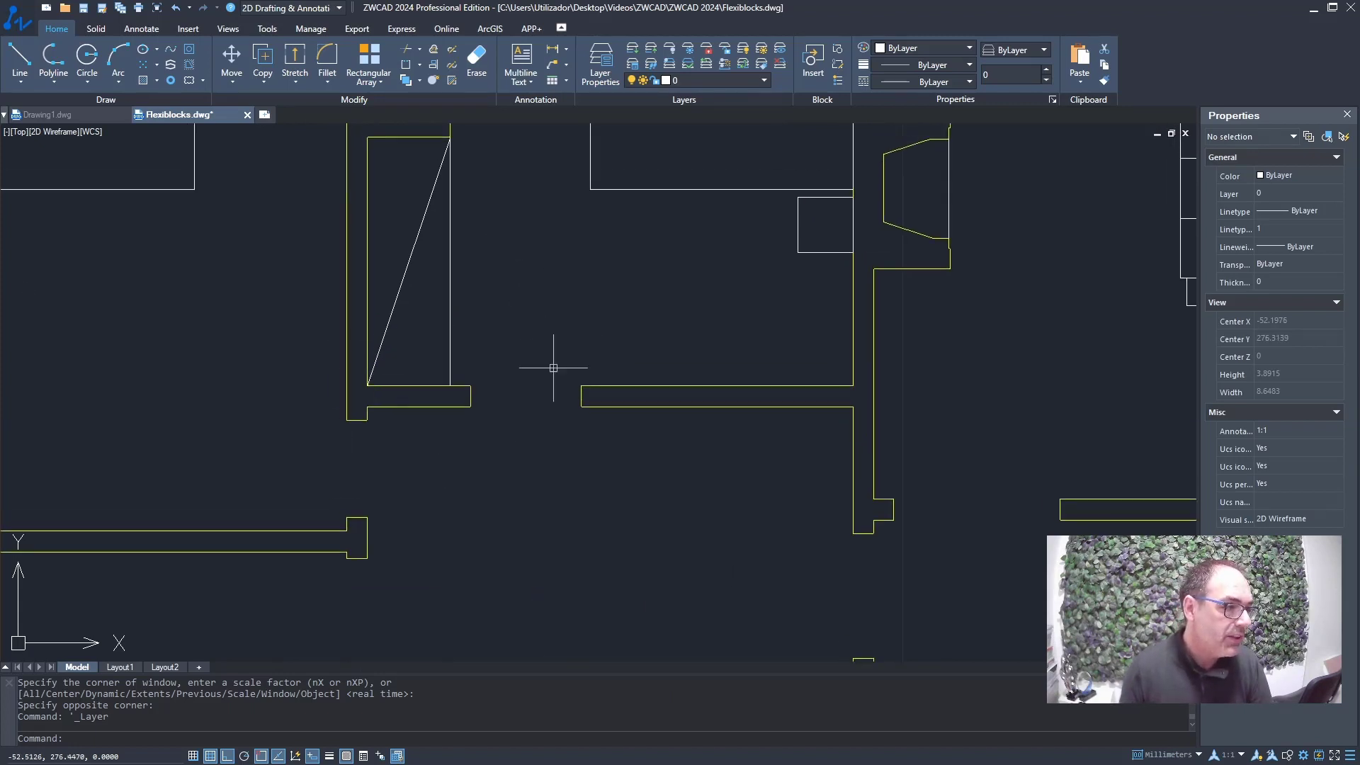
pyautogui.scroll(2, 554, 368)
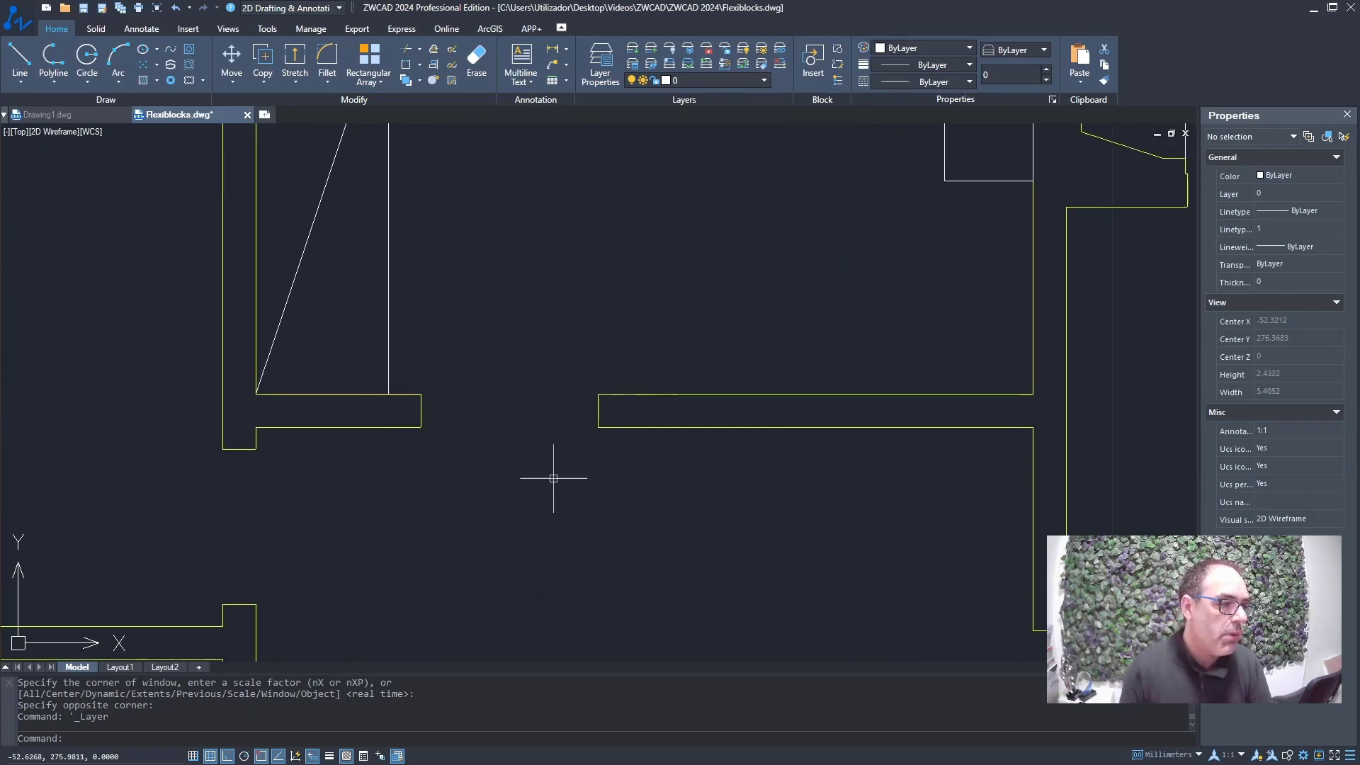
pyautogui.write('DI')
pyautogui.press('Return')
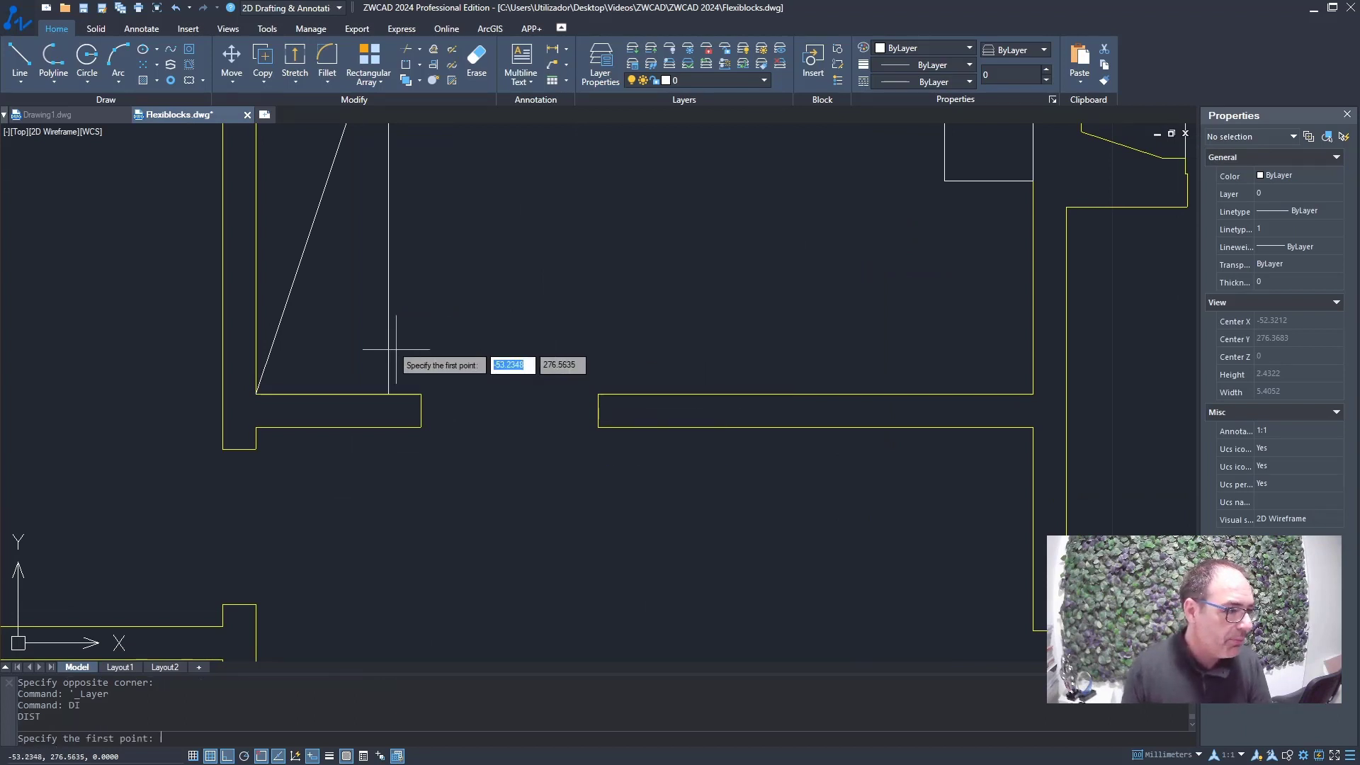
pyautogui.click(421, 394)
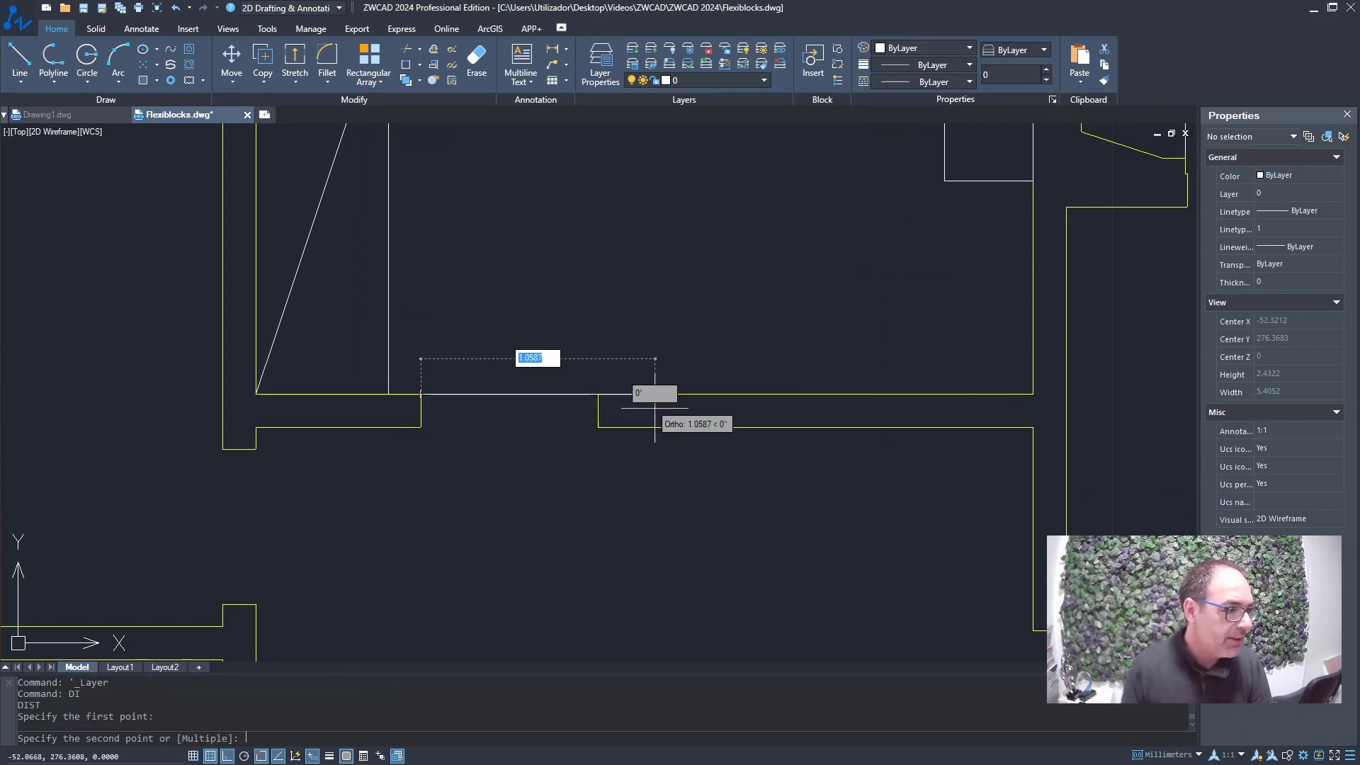
pyautogui.click(597, 394)
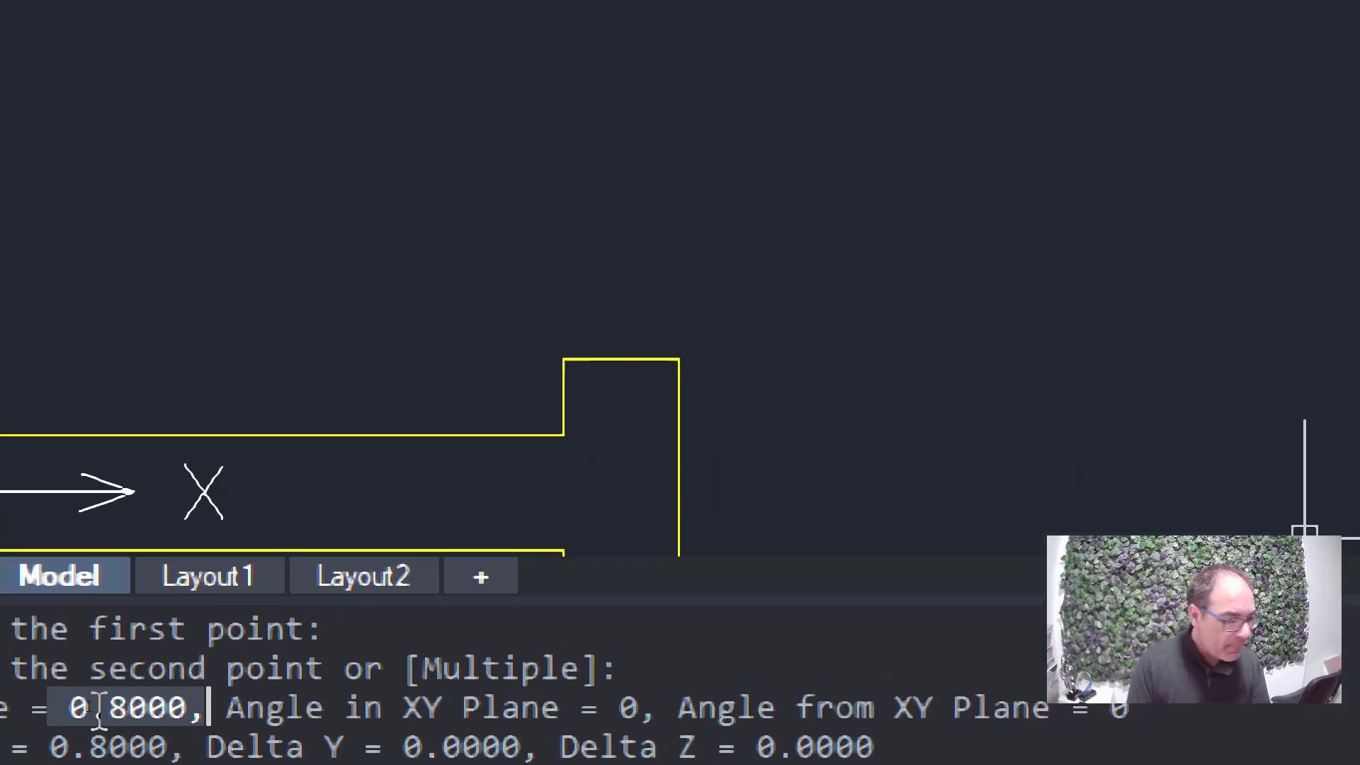
pyautogui.click(687, 252)
pyautogui.click(518, 329)
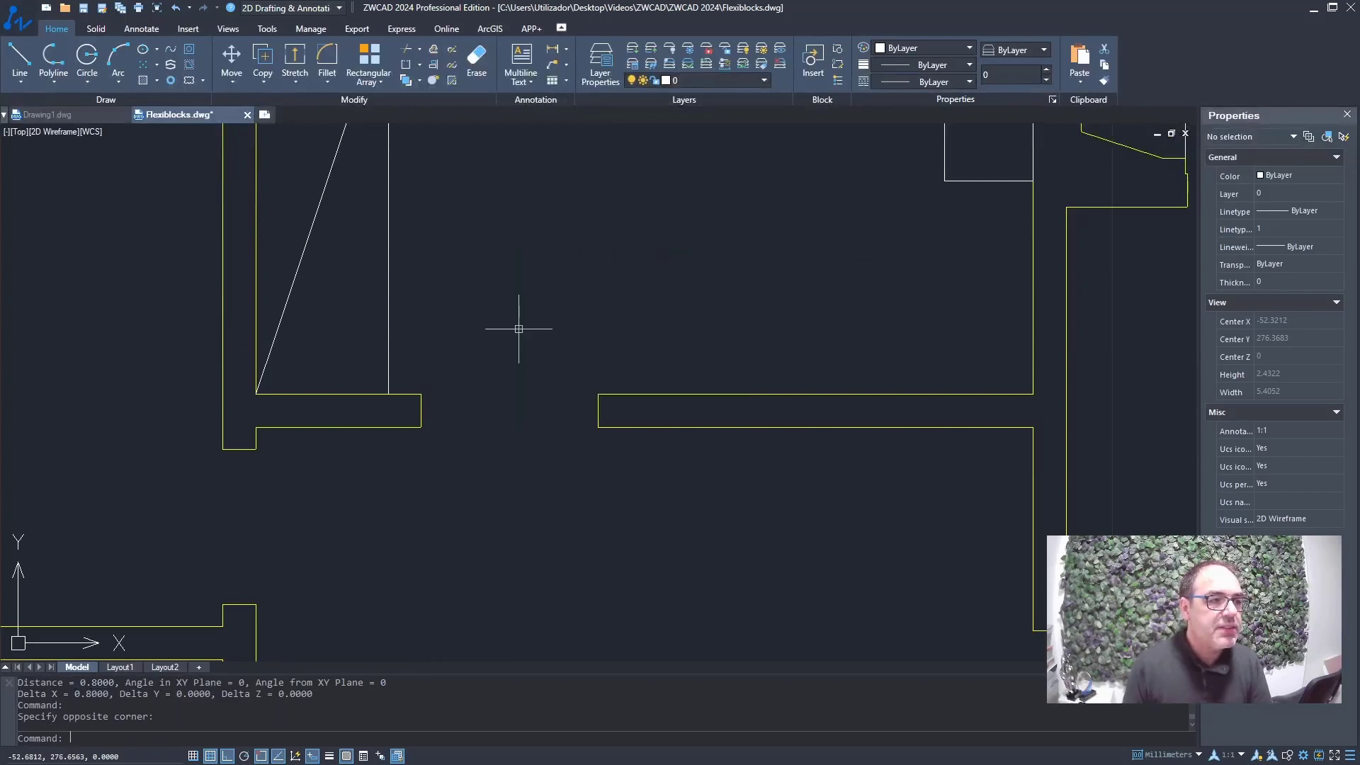
# Draw a line across the bedroom door opening and a 0.8 line straight up from its wardrobe-side corner
pyautogui.moveTo(519, 329); pyautogui.dragTo(524, 477, button='middle')
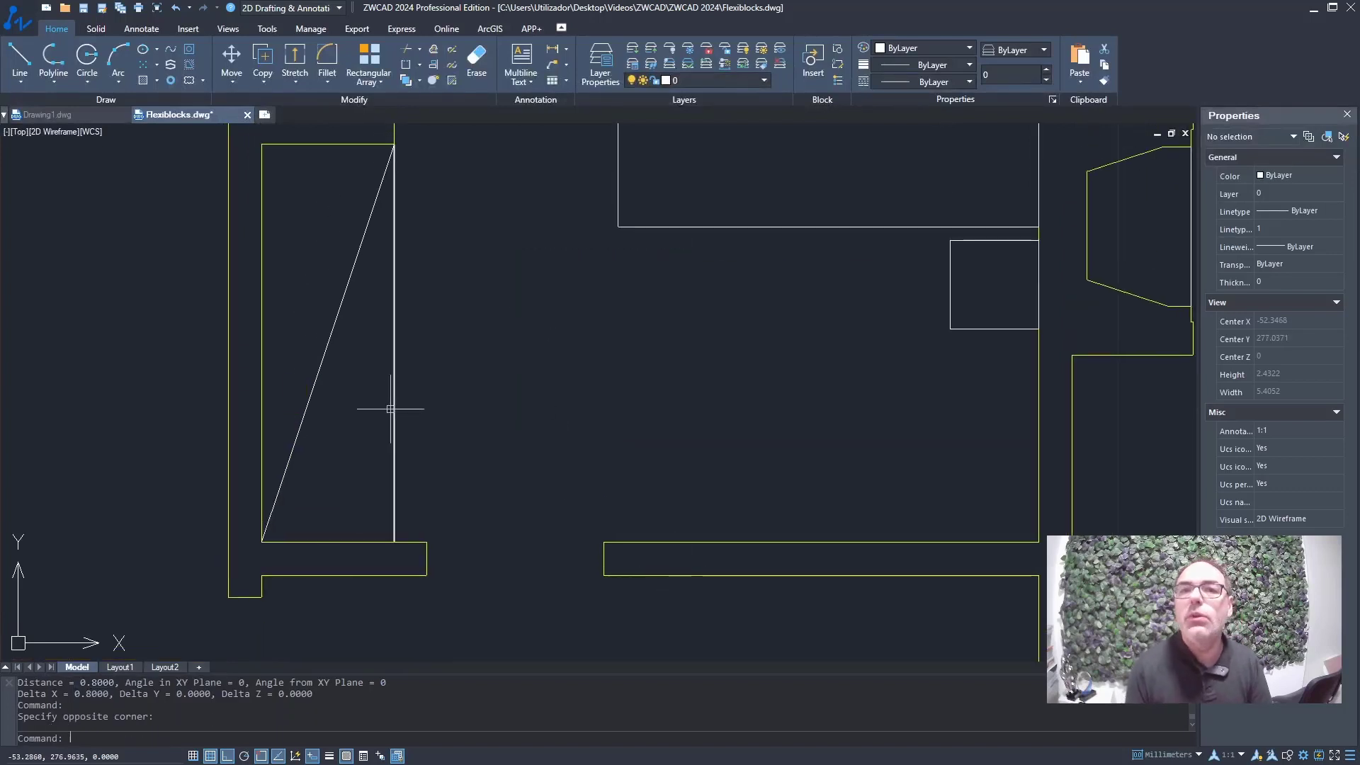
pyautogui.write('l')
pyautogui.press('Return')
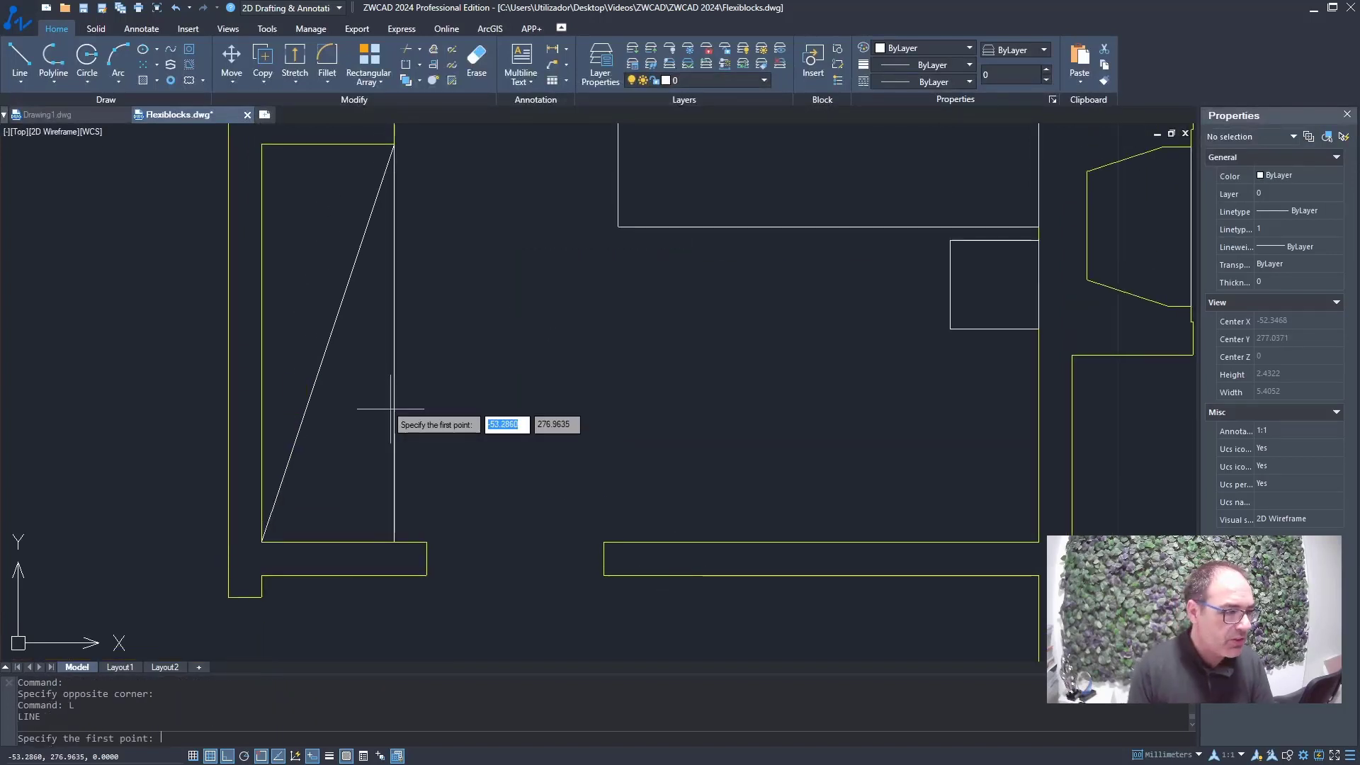
pyautogui.click(426, 542)
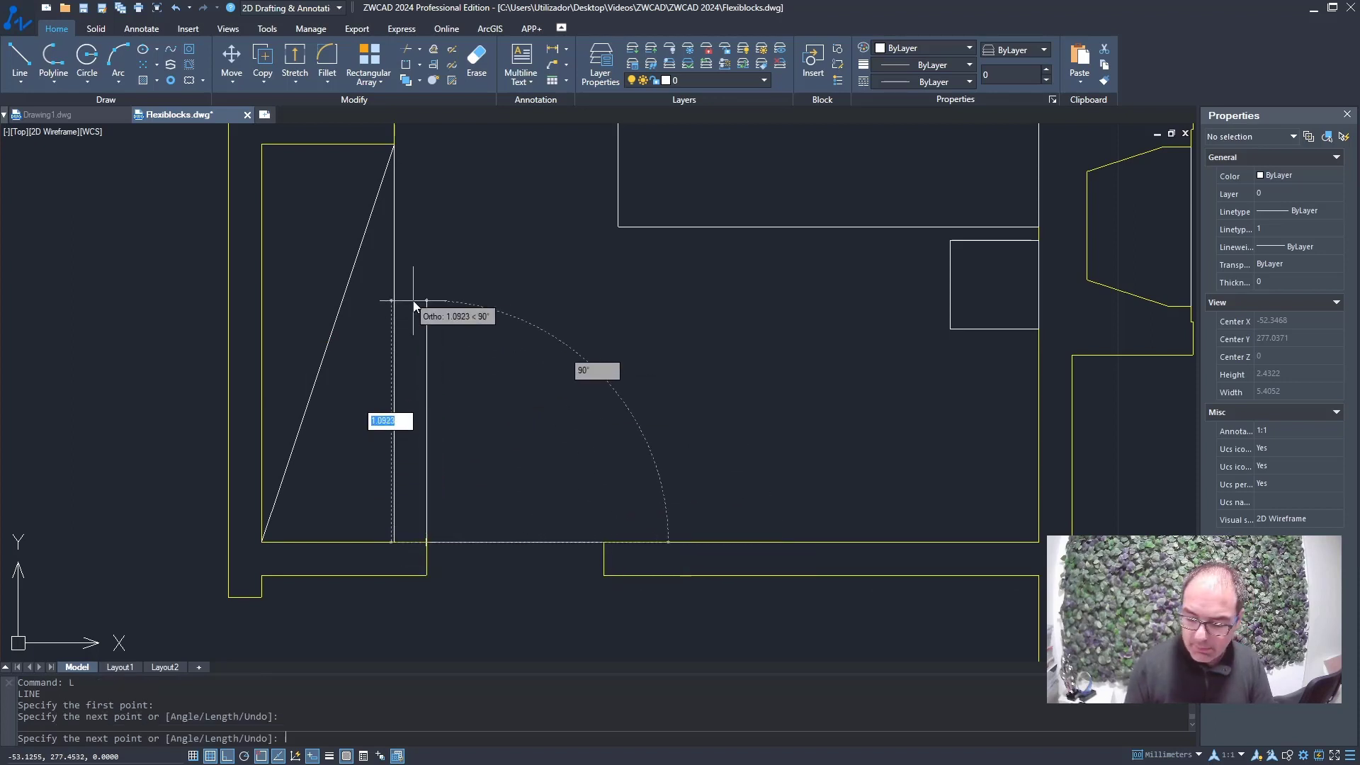
pyautogui.write('0.8')
pyautogui.press('Return')
pyautogui.rightClick(516, 263)
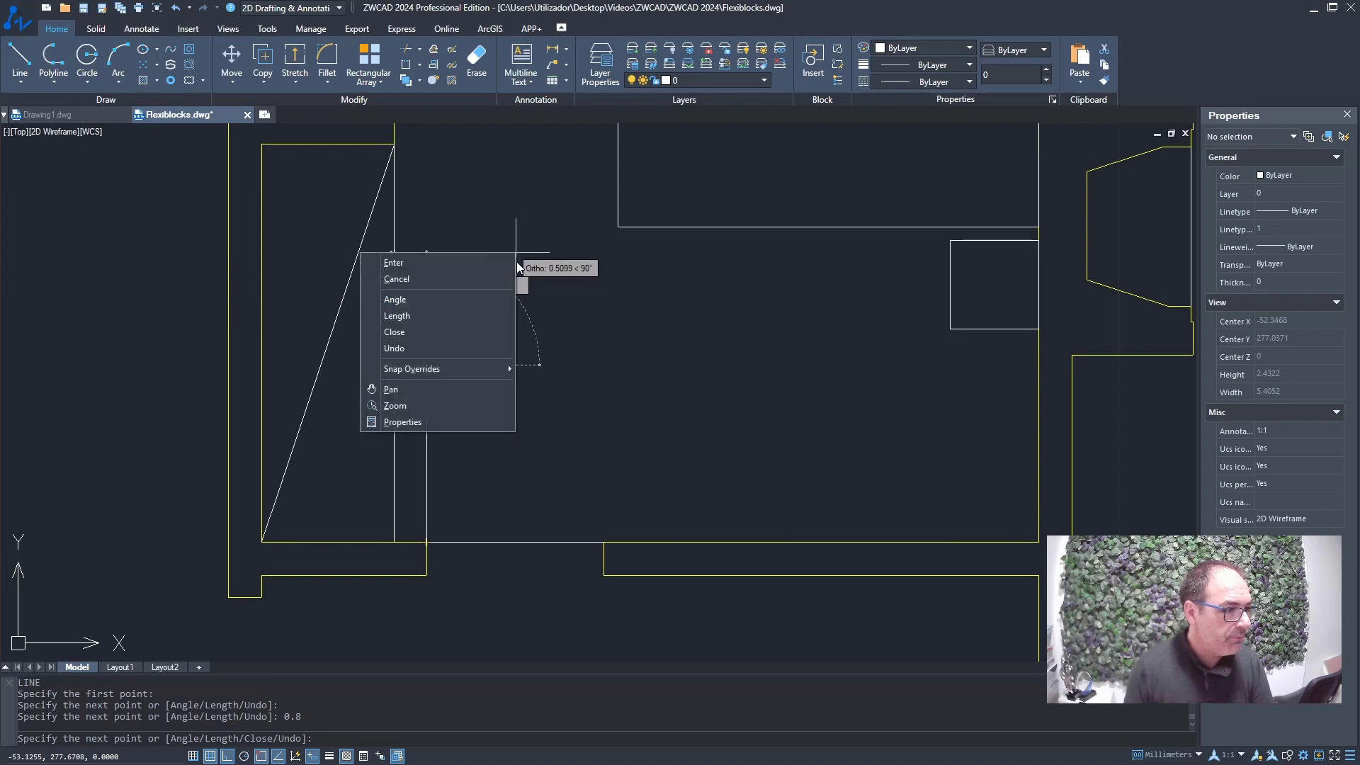
pyautogui.click(501, 264)
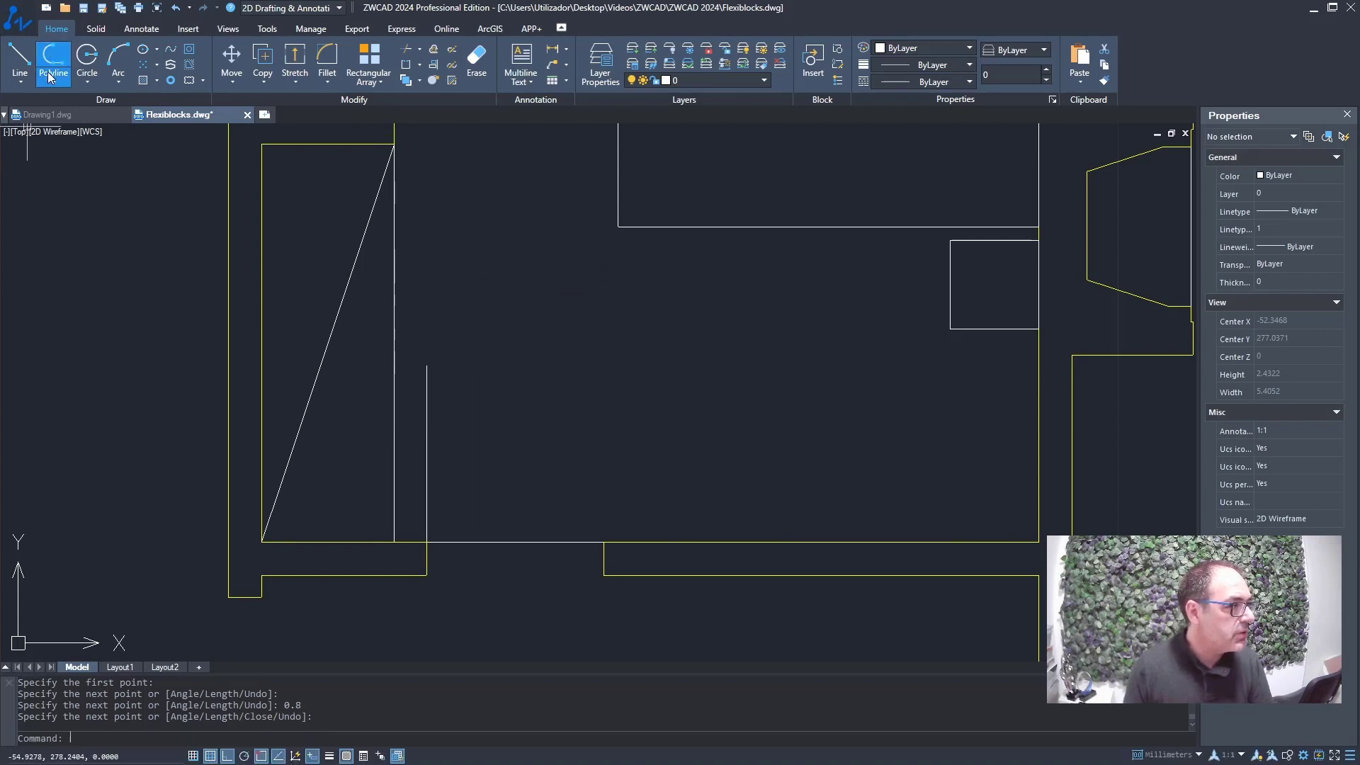
# Draw the door swing arc from the opening's far corner, centred on the hinge corner, to the door leaf's upper end
pyautogui.click(118, 61)
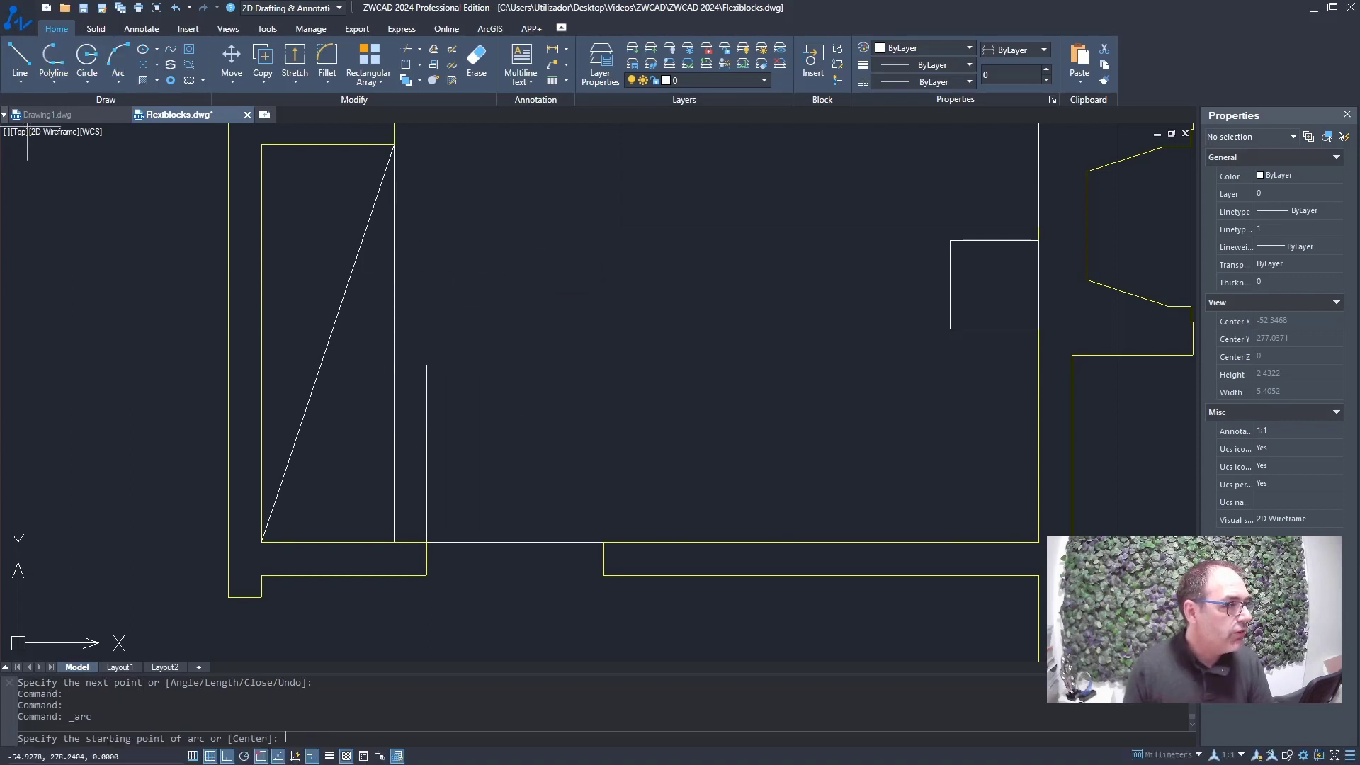
pyautogui.click(603, 542)
pyautogui.rightClick(655, 324)
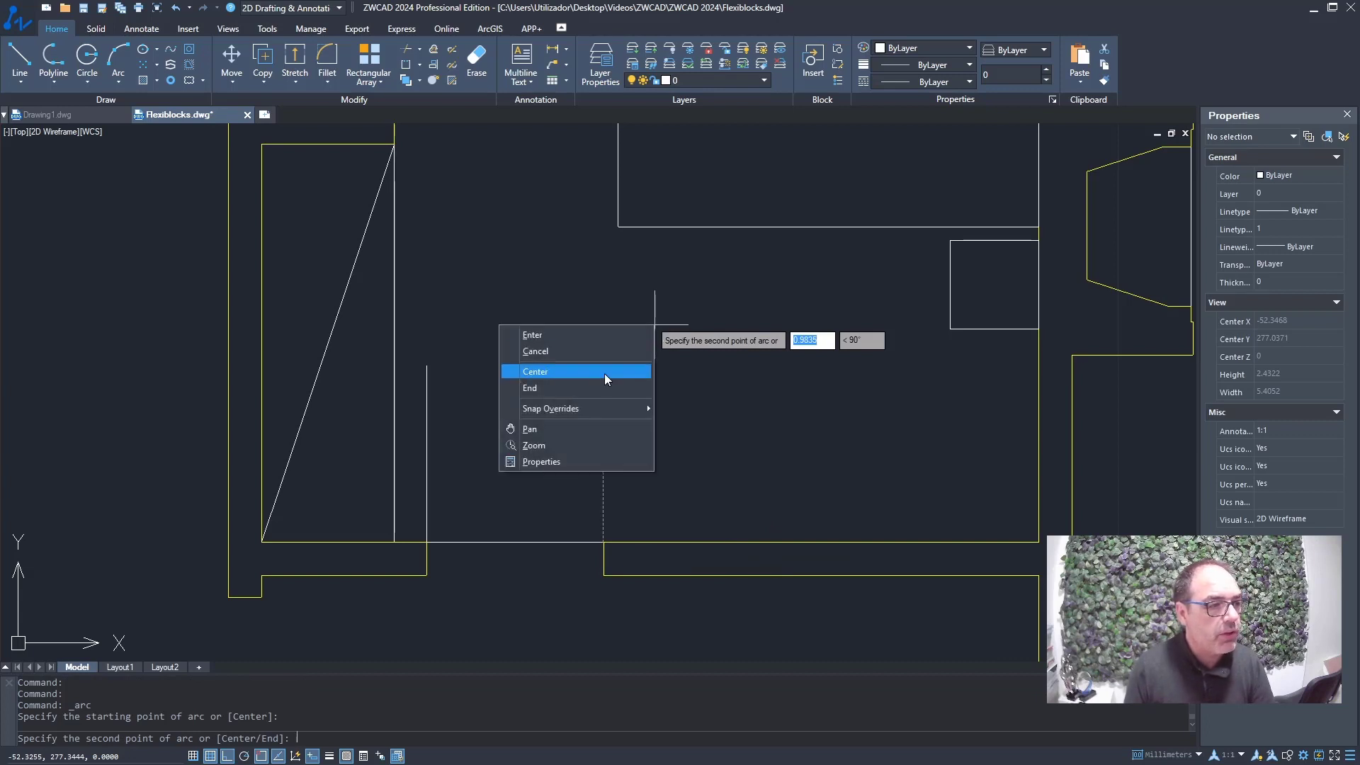
pyautogui.click(560, 372)
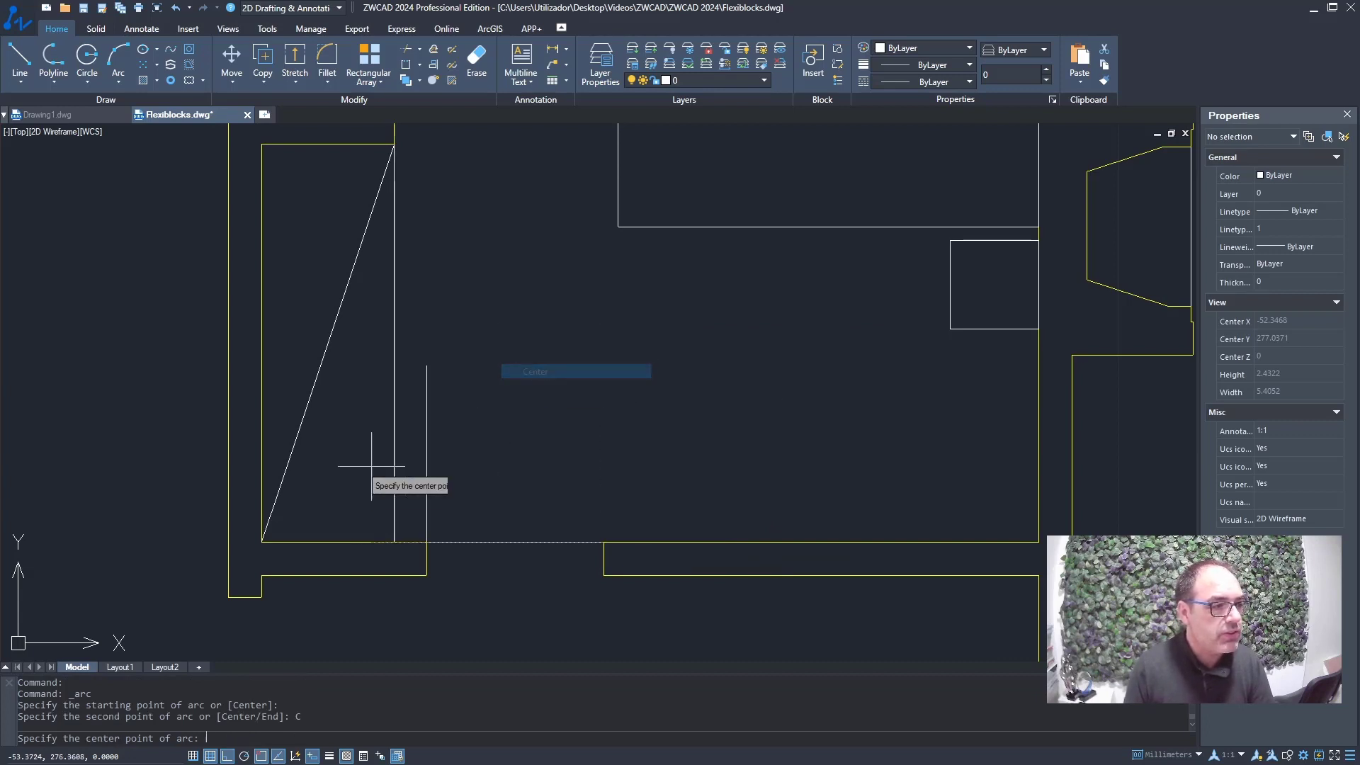
pyautogui.click(426, 542)
pyautogui.click(426, 365)
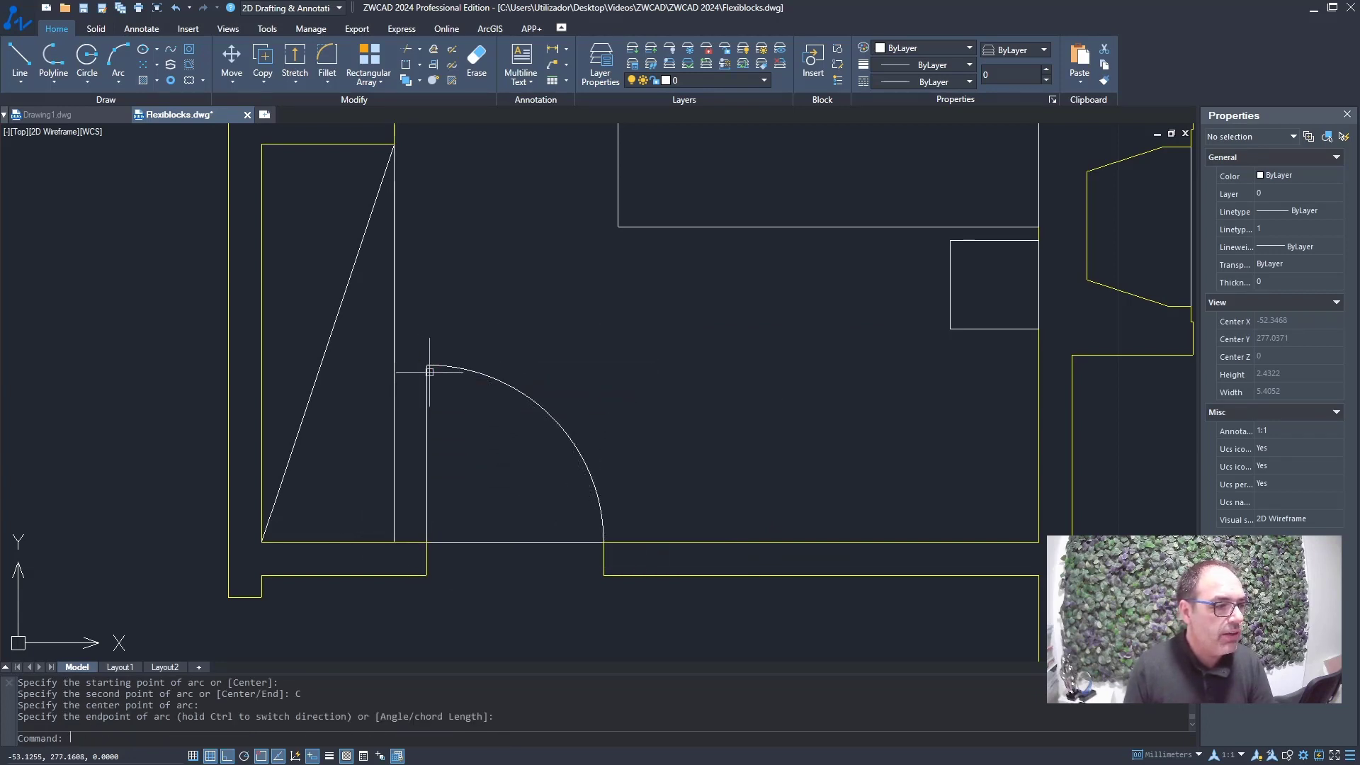
# Move the door's arc and two lines to the portas layer
pyautogui.click(623, 335)
pyautogui.click(419, 452)
pyautogui.click(601, 454)
pyautogui.click(500, 582)
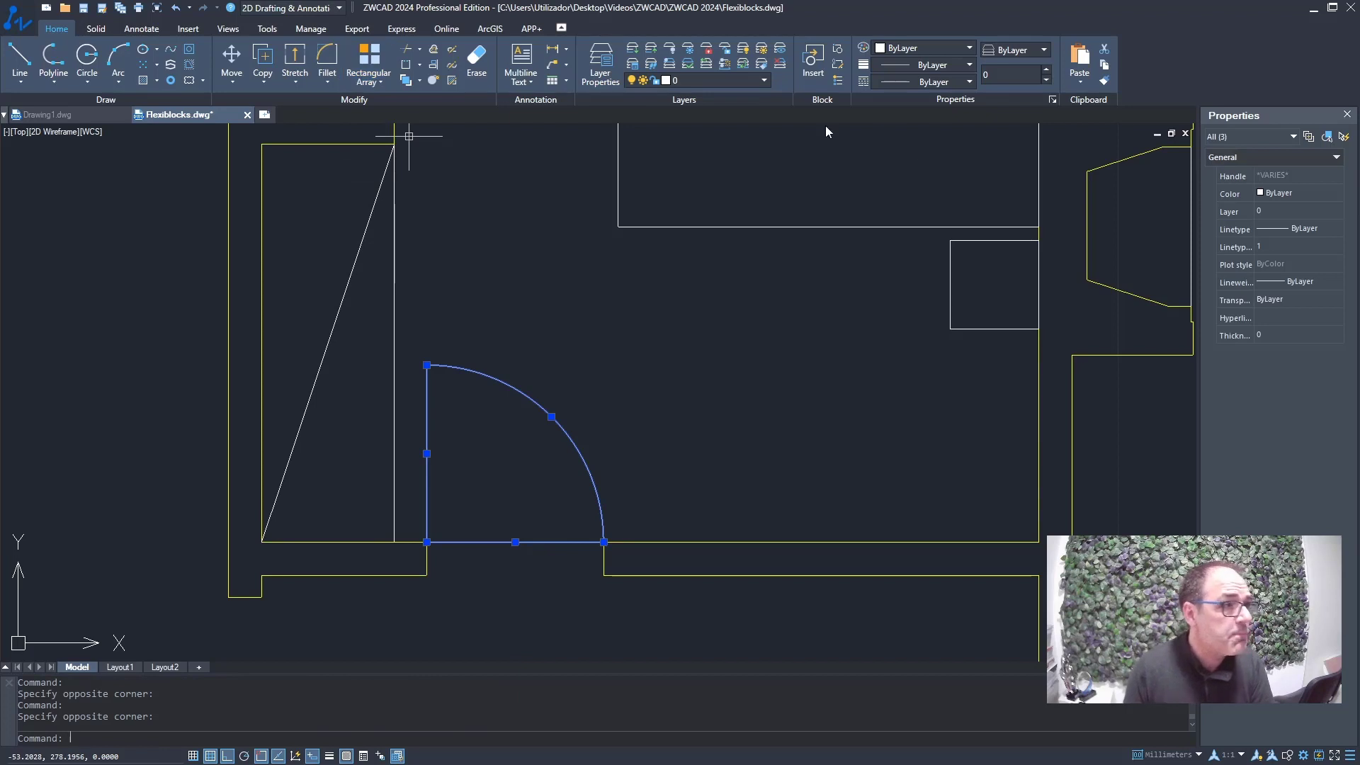
pyautogui.click(725, 78)
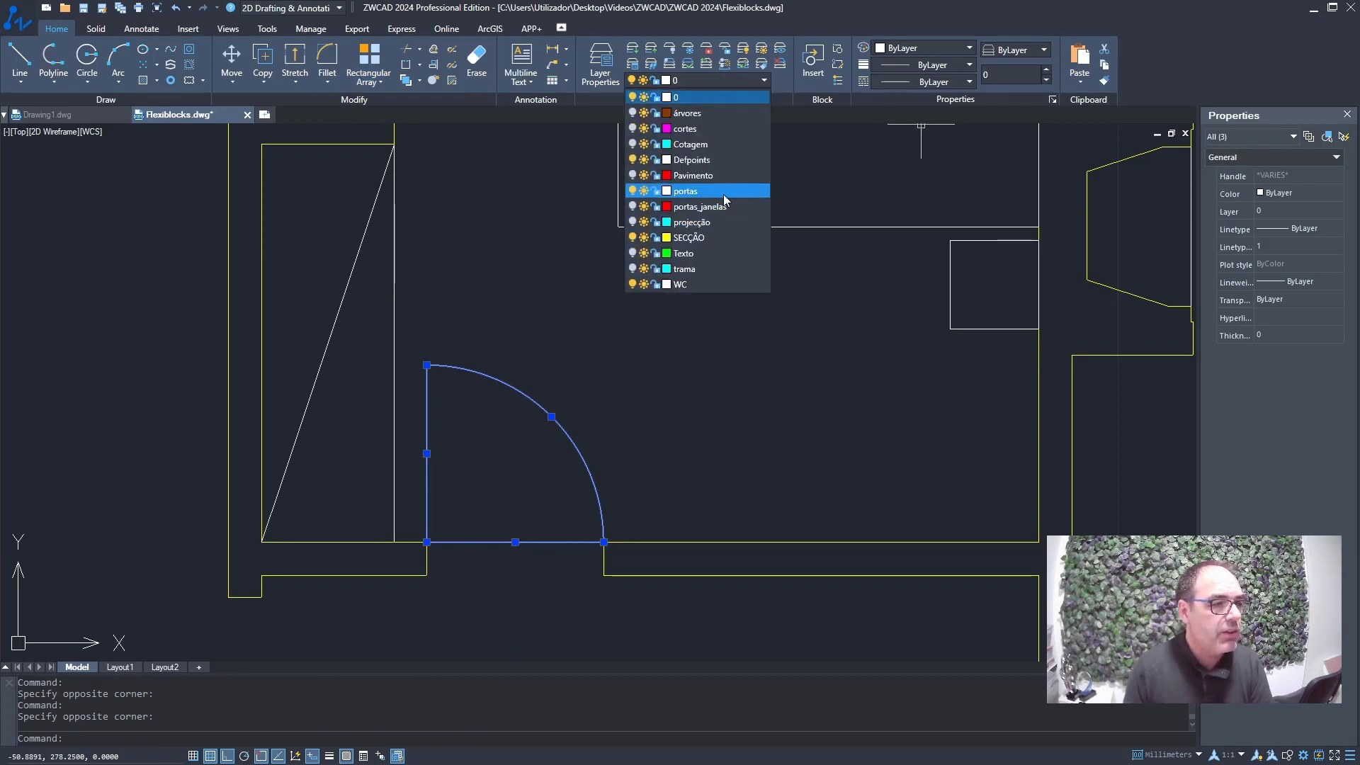
pyautogui.click(724, 193)
# Set the colour of the portas layer to magenta
pyautogui.click(599, 62)
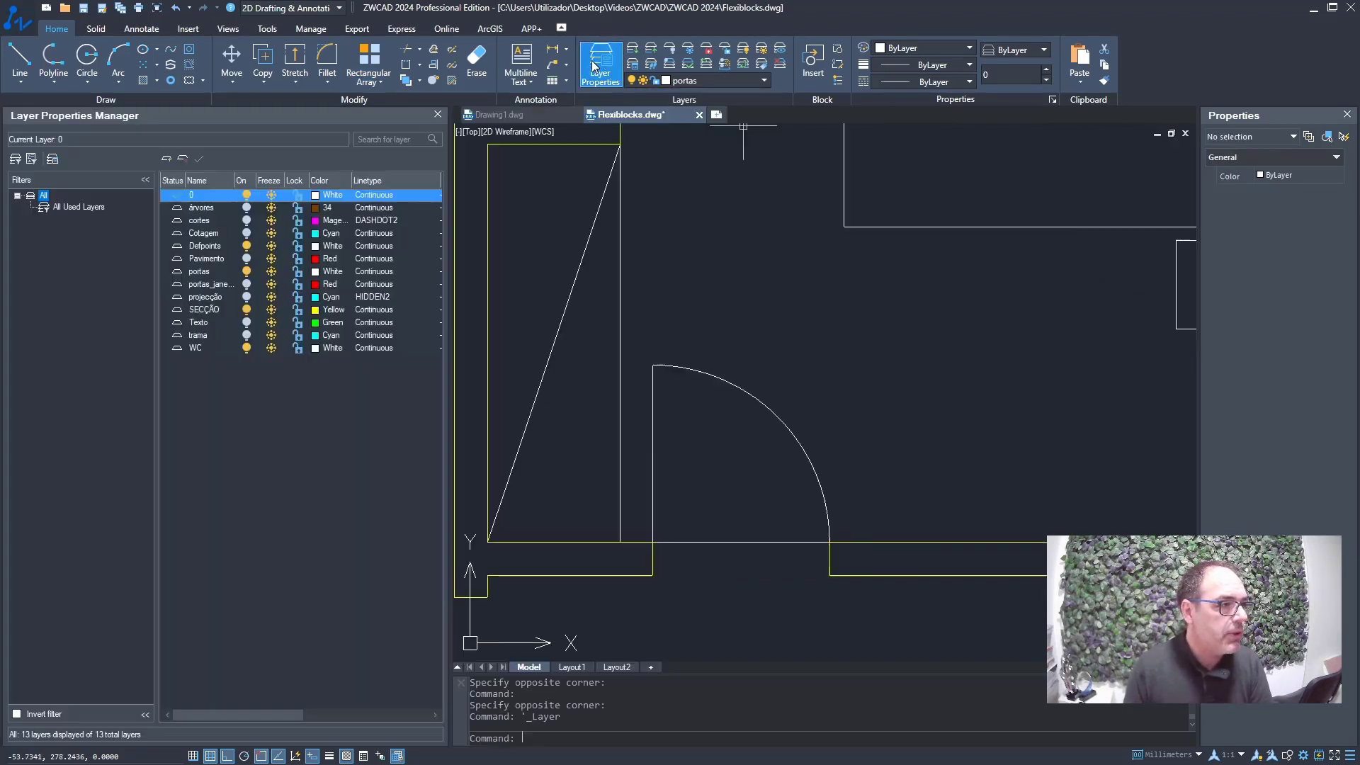
pyautogui.click(340, 269)
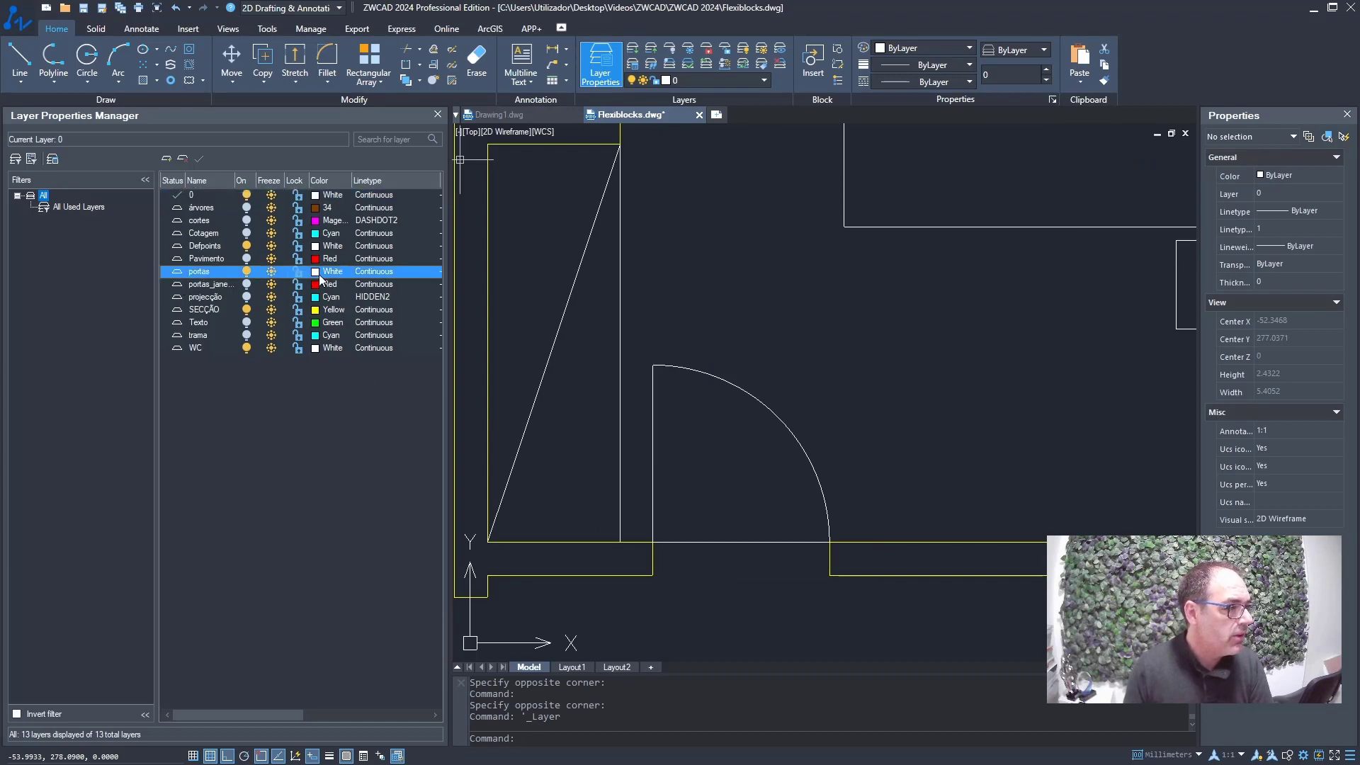
pyautogui.click(321, 273)
pyautogui.click(632, 419)
pyautogui.click(662, 496)
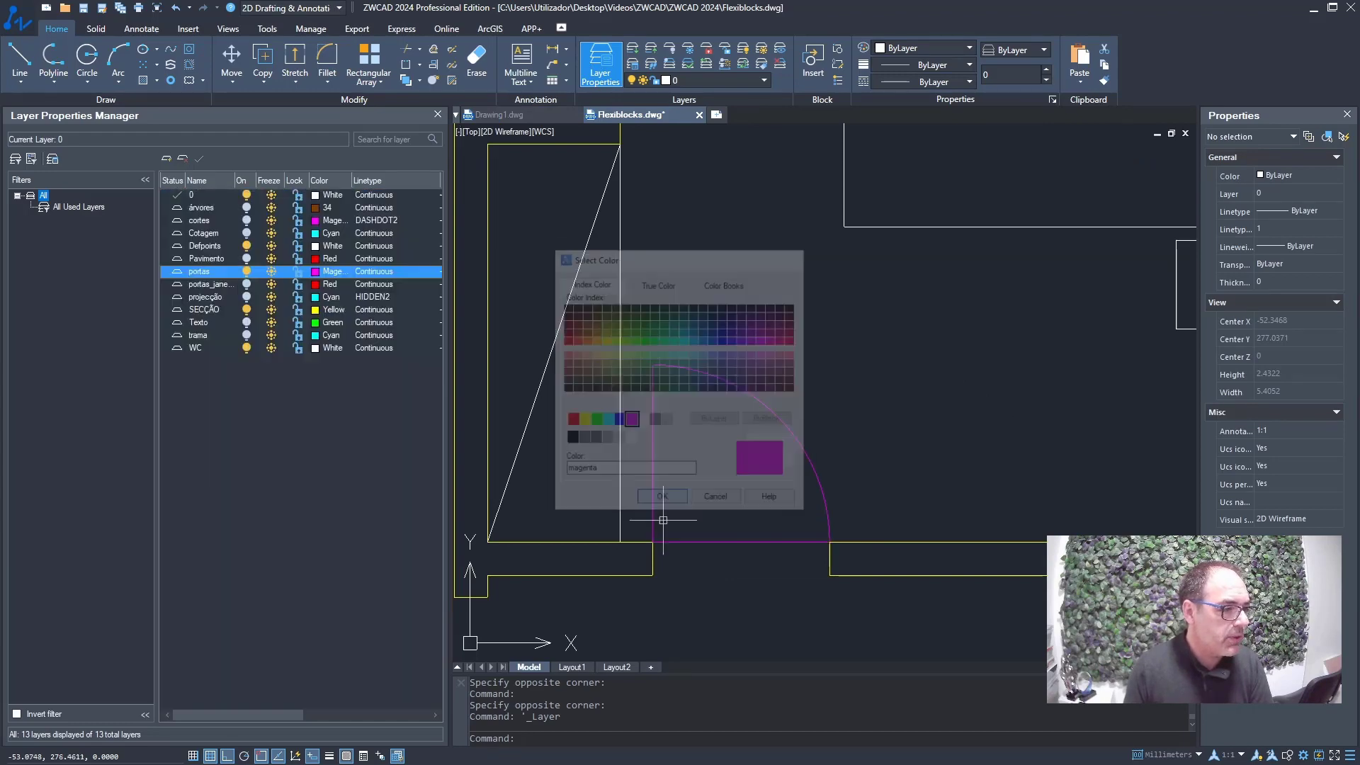
pyautogui.click(438, 114)
pyautogui.scroll(3, 649, 446)
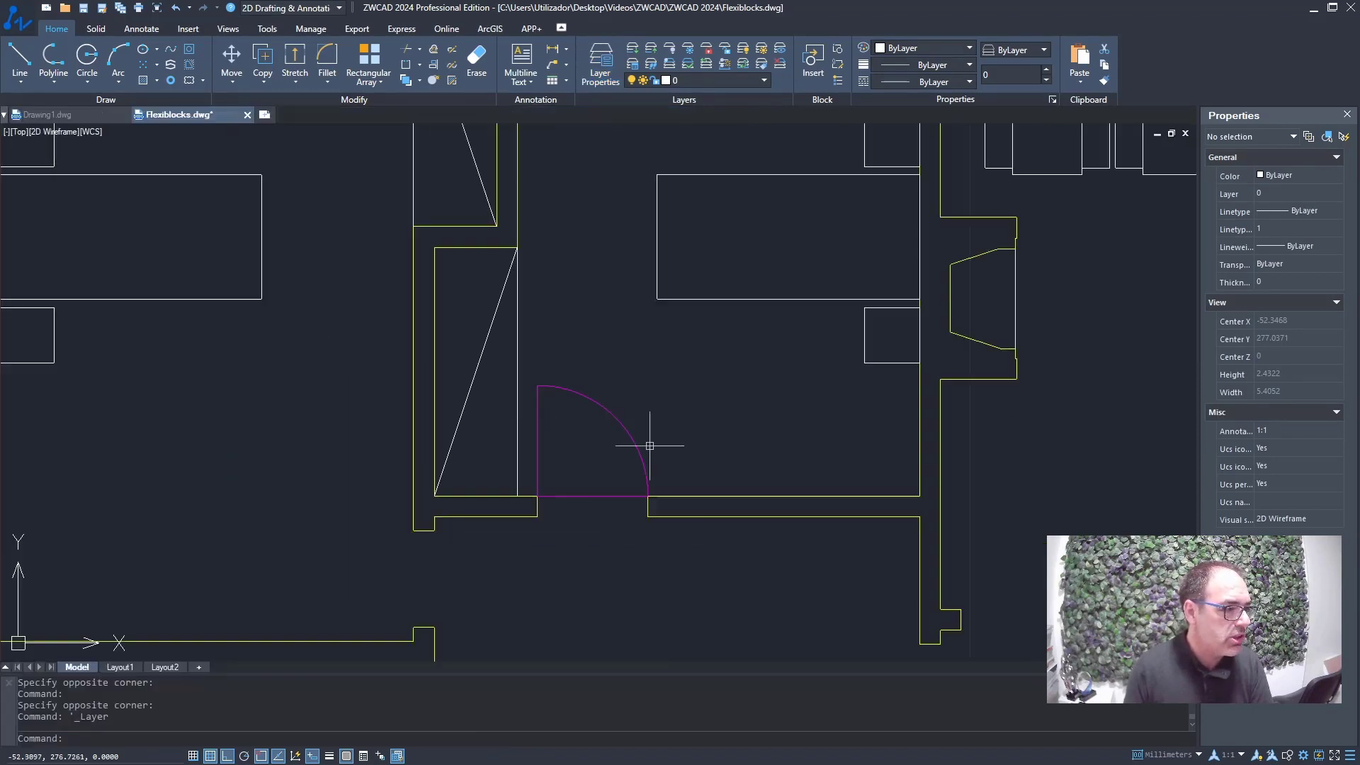
pyautogui.scroll(3, 583, 456)
pyautogui.scroll(1, 553, 448)
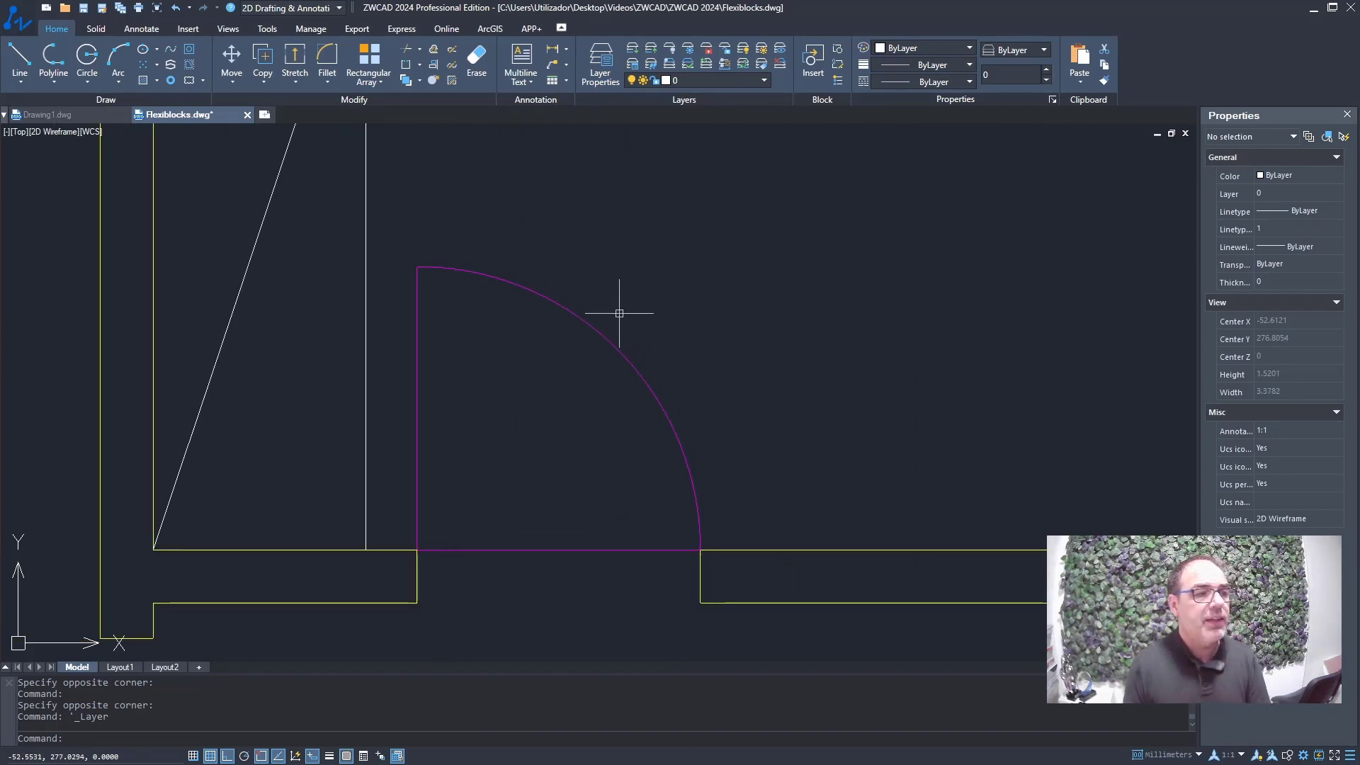
pyautogui.click(679, 176)
pyautogui.click(545, 337)
pyautogui.click(510, 364)
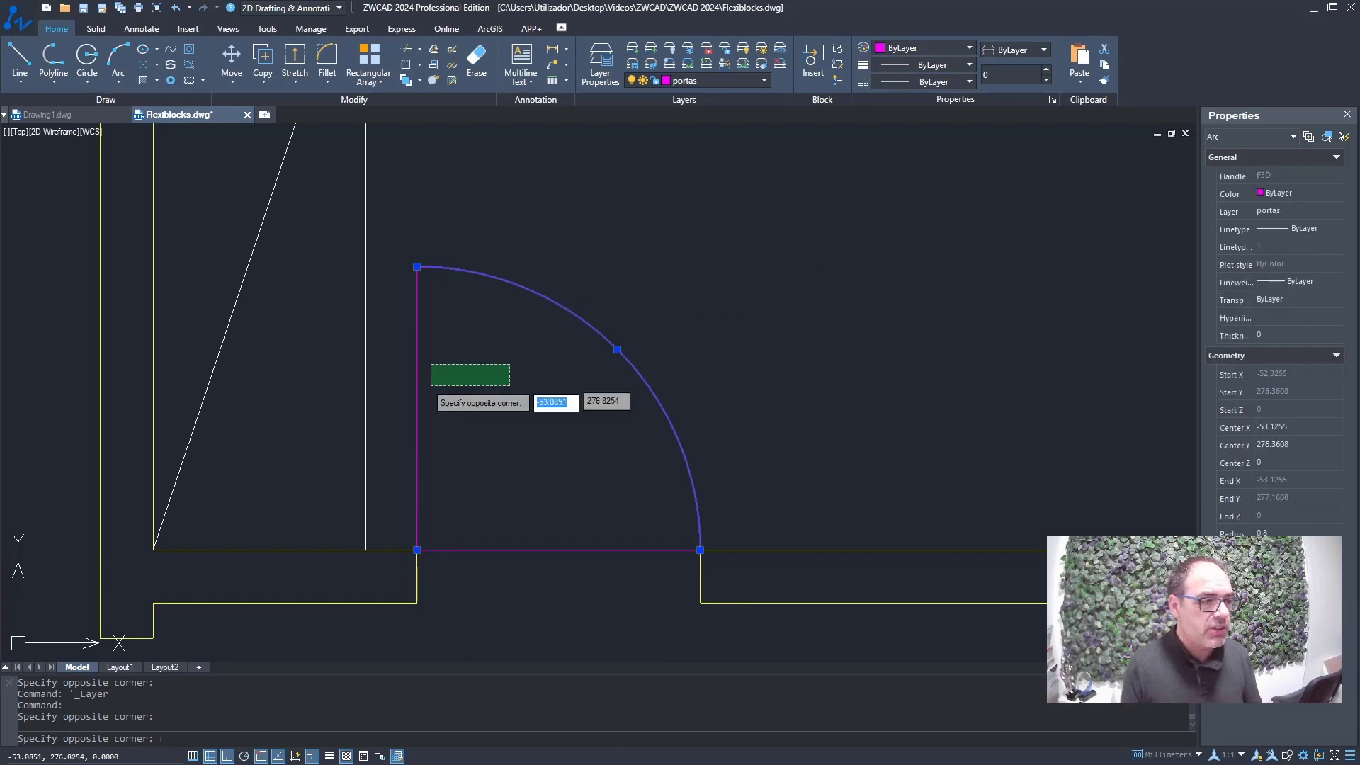
pyautogui.click(407, 396)
pyautogui.click(556, 470)
pyautogui.click(522, 645)
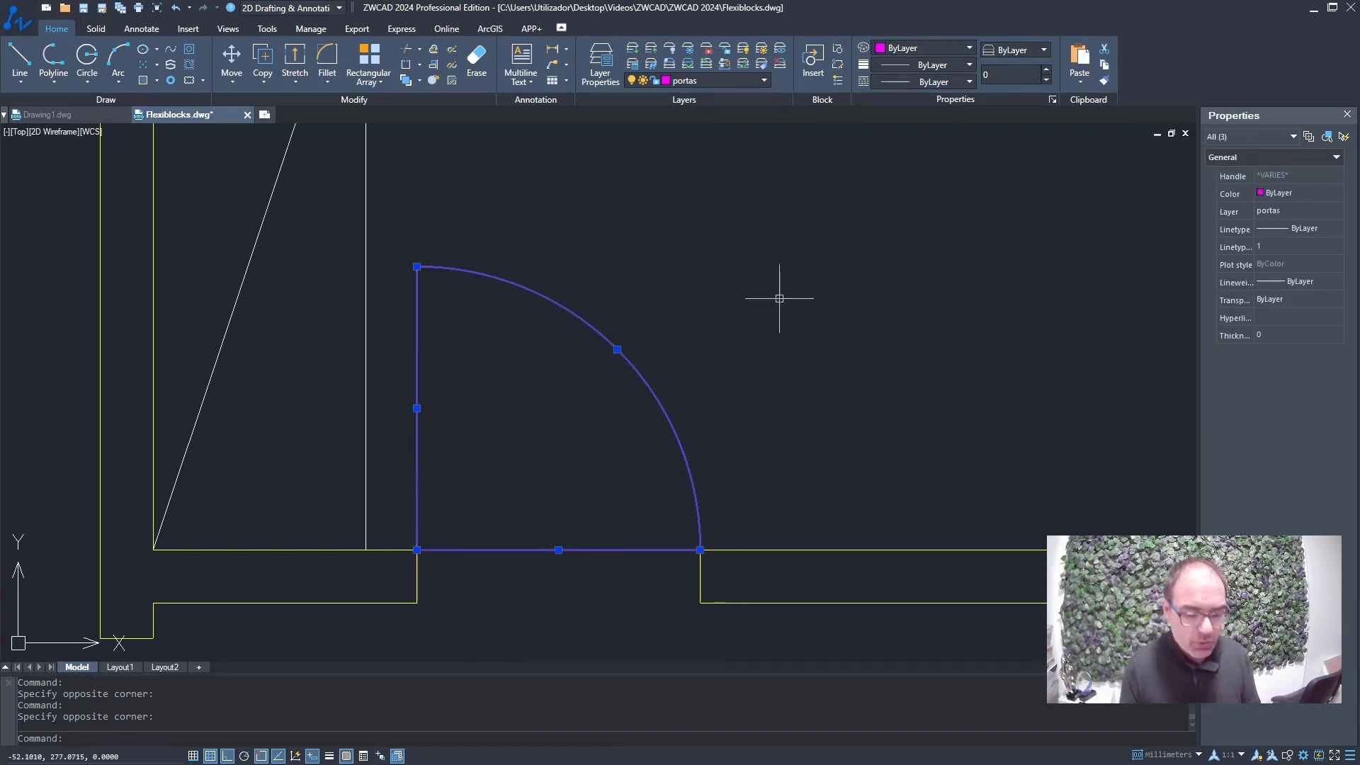
pyautogui.press('Escape')
pyautogui.press('Escape')
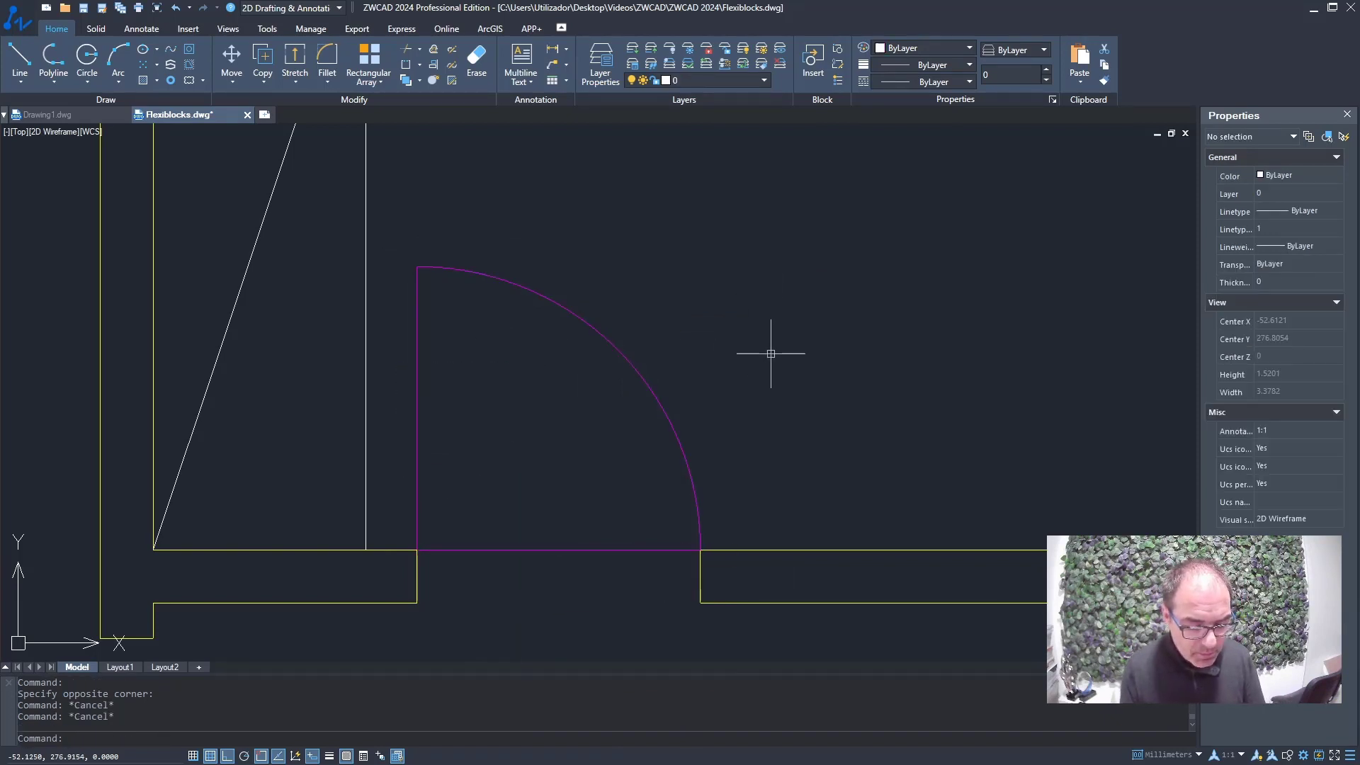
# Start a block definition named Porta_simples_batente with its base point at the door's hinge corner
pyautogui.write('block')
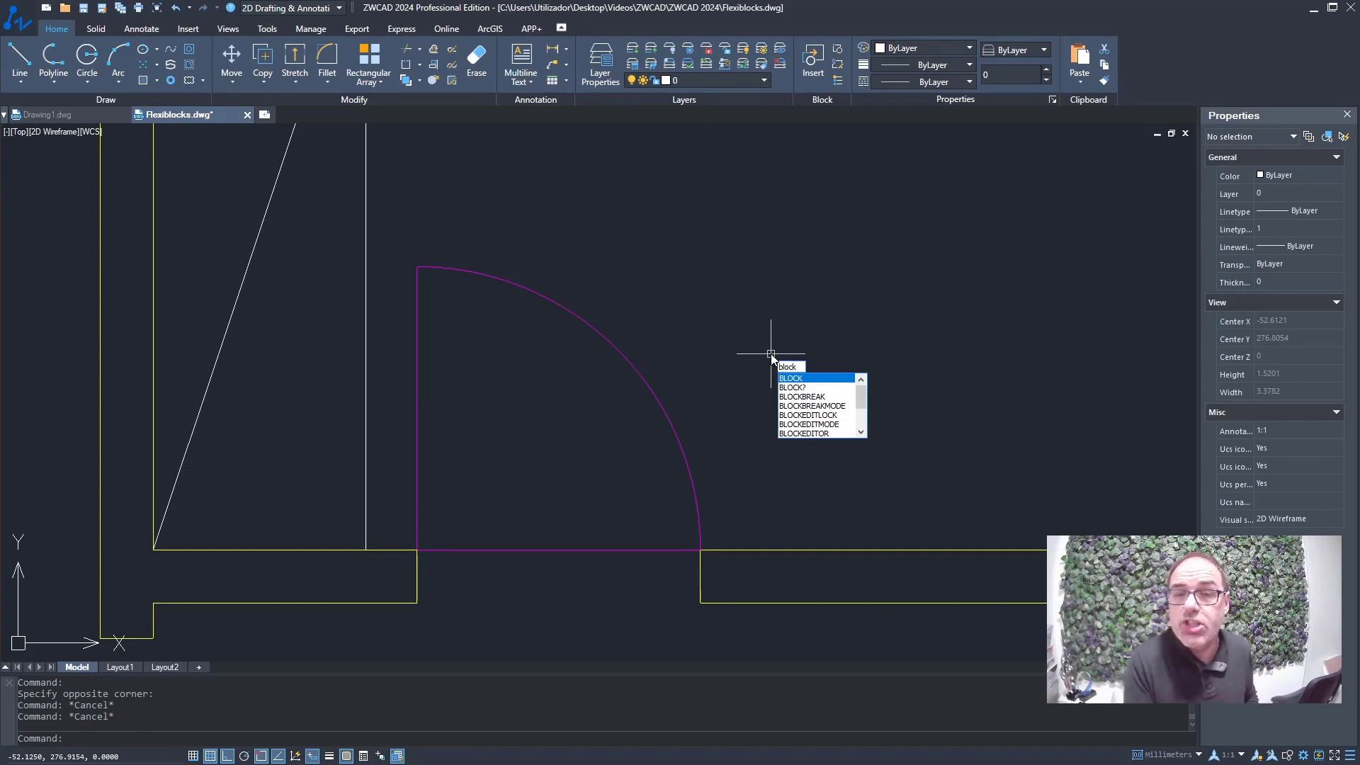
pyautogui.press('Return')
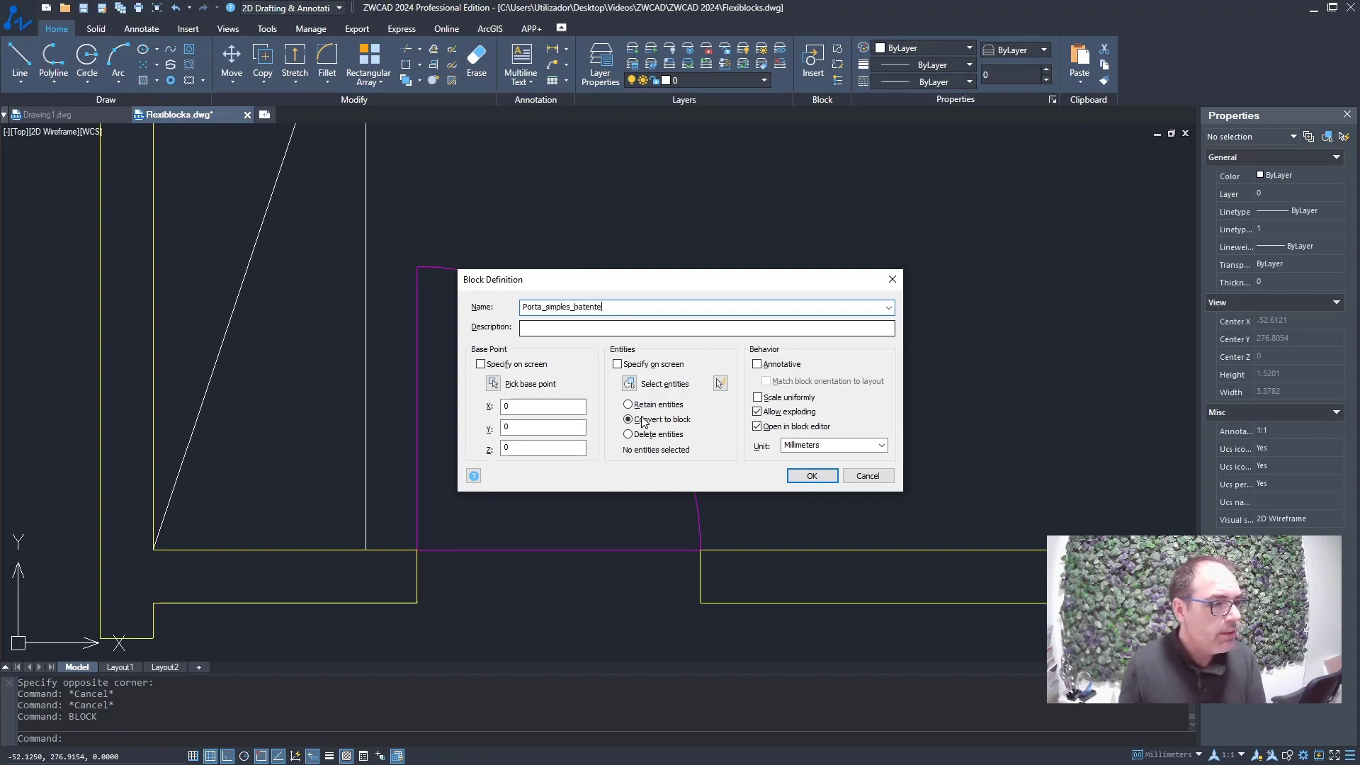
pyautogui.click(496, 386)
pyautogui.click(416, 549)
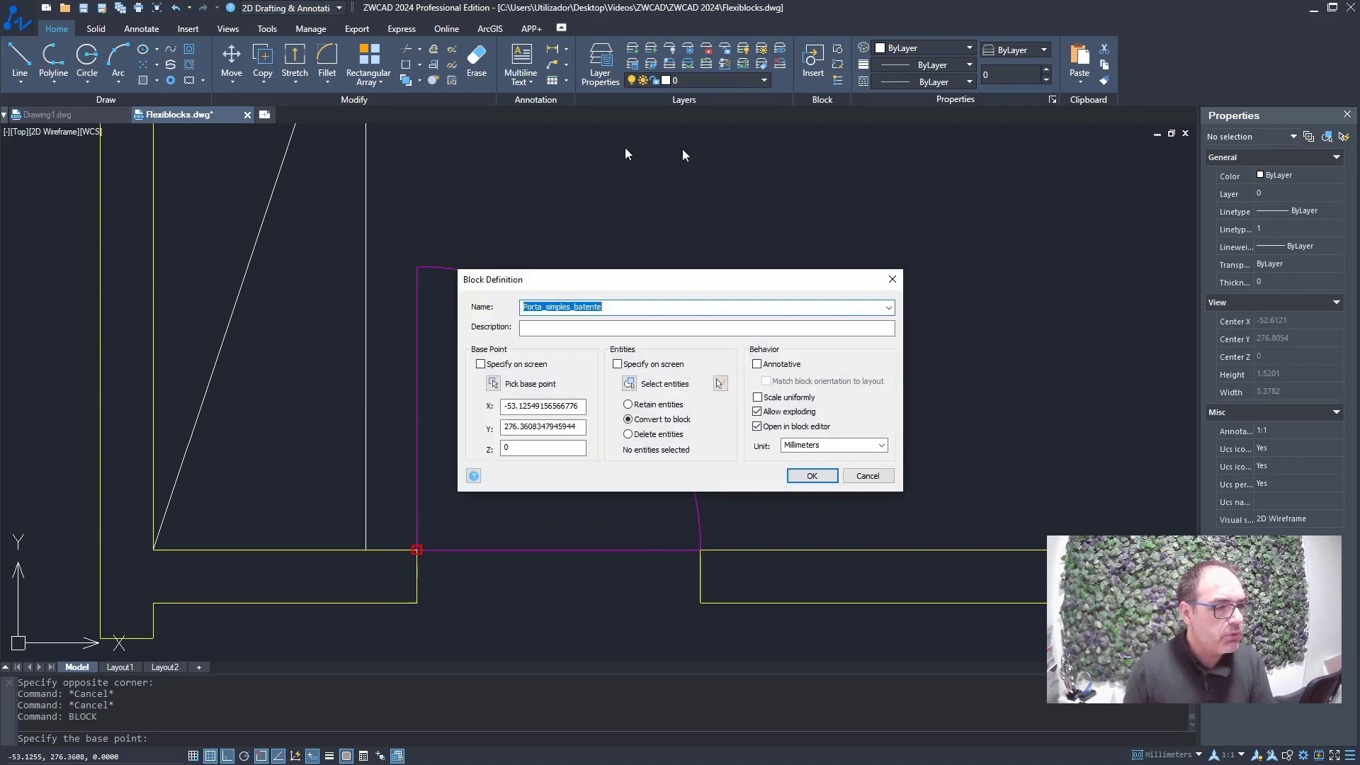
# Add the door's arc and two lines as the block's entities and create the block, opening it in the block editor
pyautogui.click(629, 383)
pyautogui.click(658, 351)
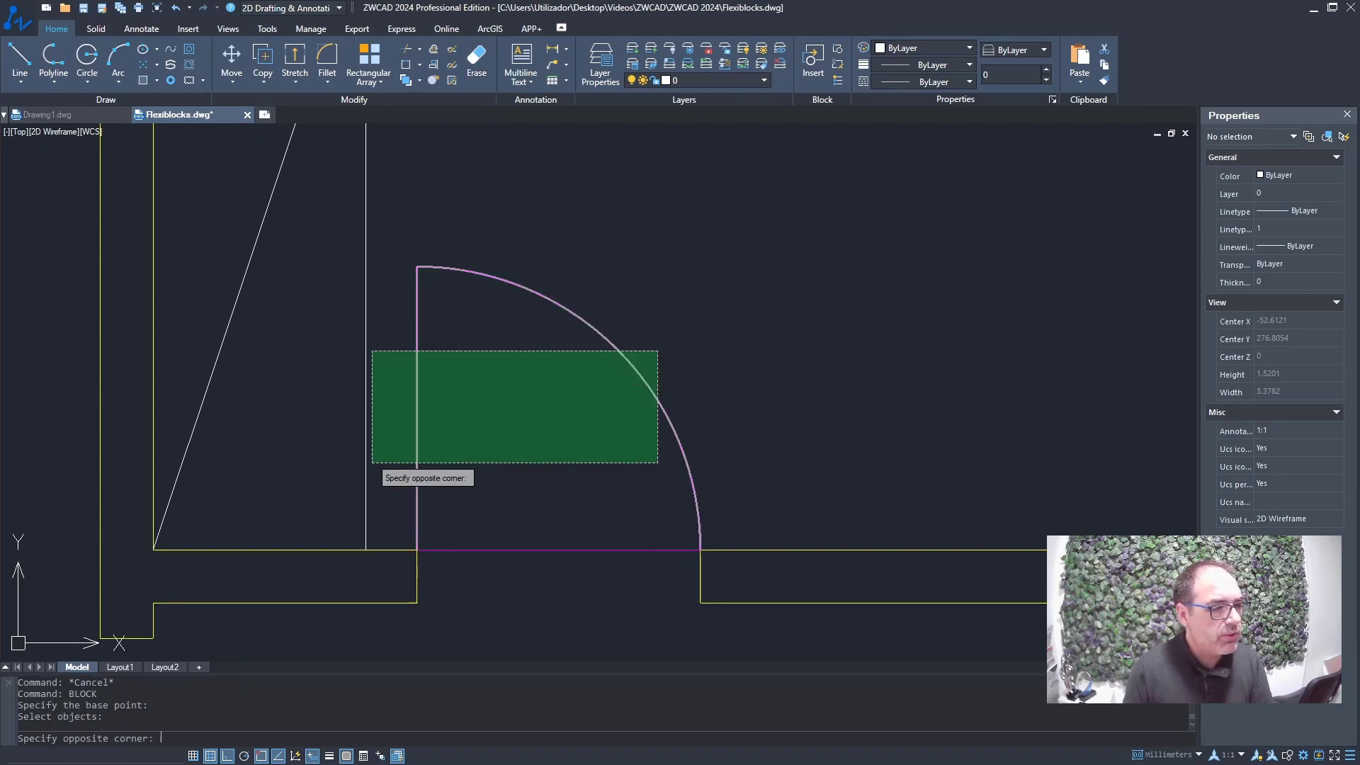
pyautogui.click(372, 463)
pyautogui.click(589, 449)
pyautogui.click(541, 589)
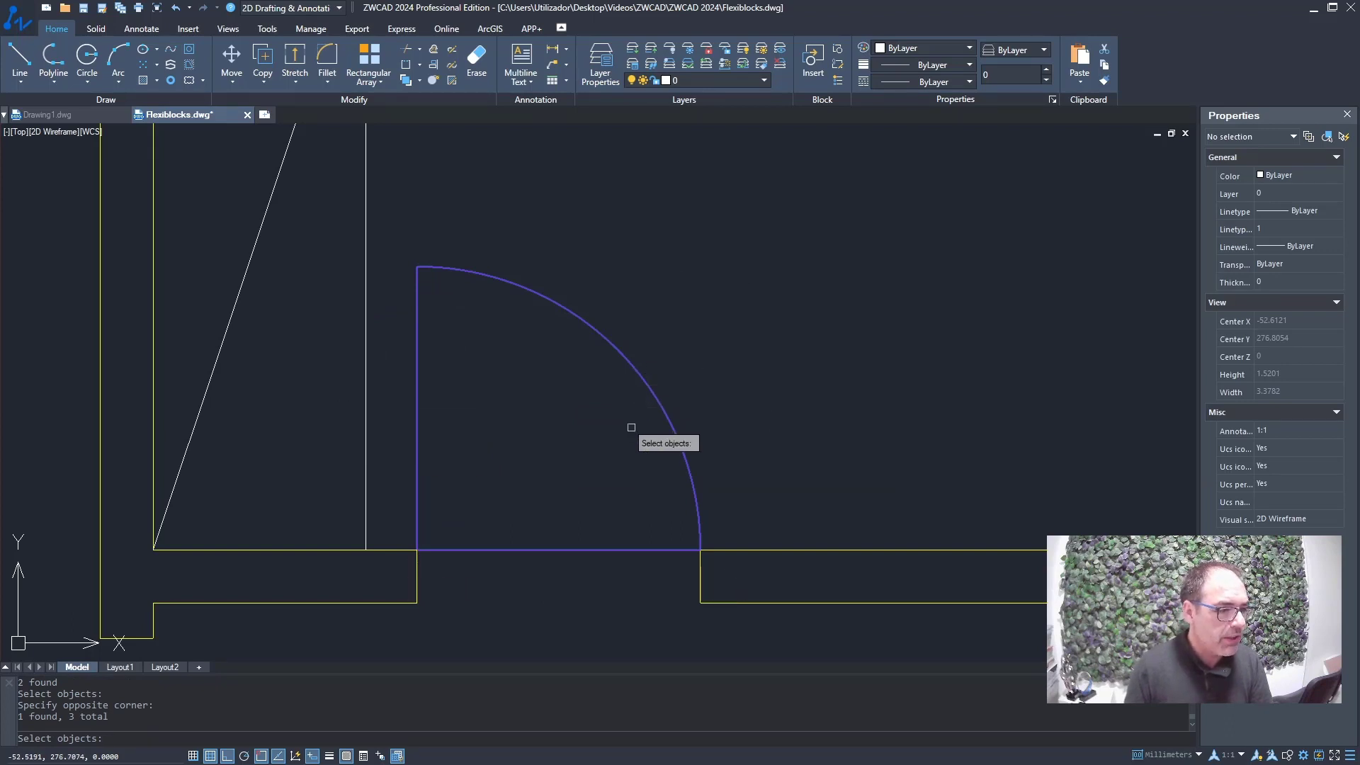
pyautogui.press('Return')
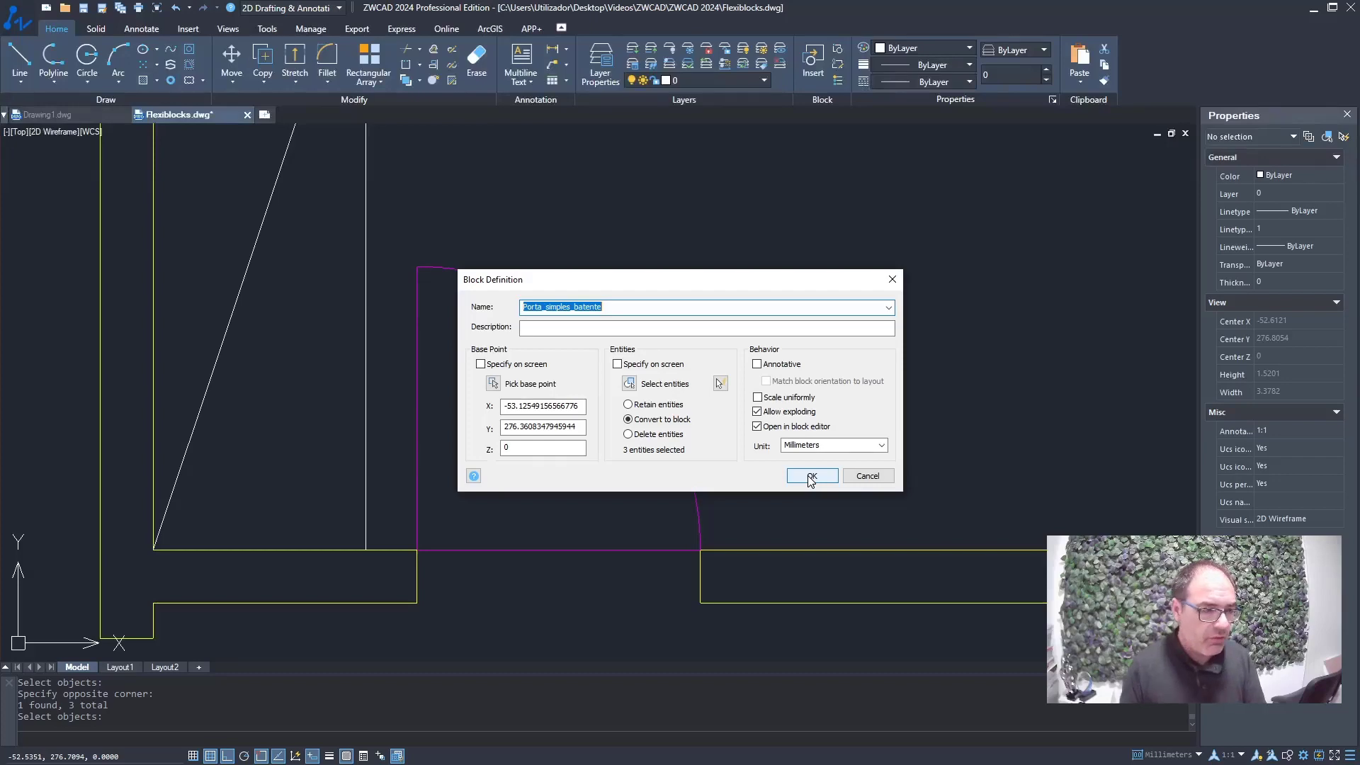
pyautogui.click(812, 476)
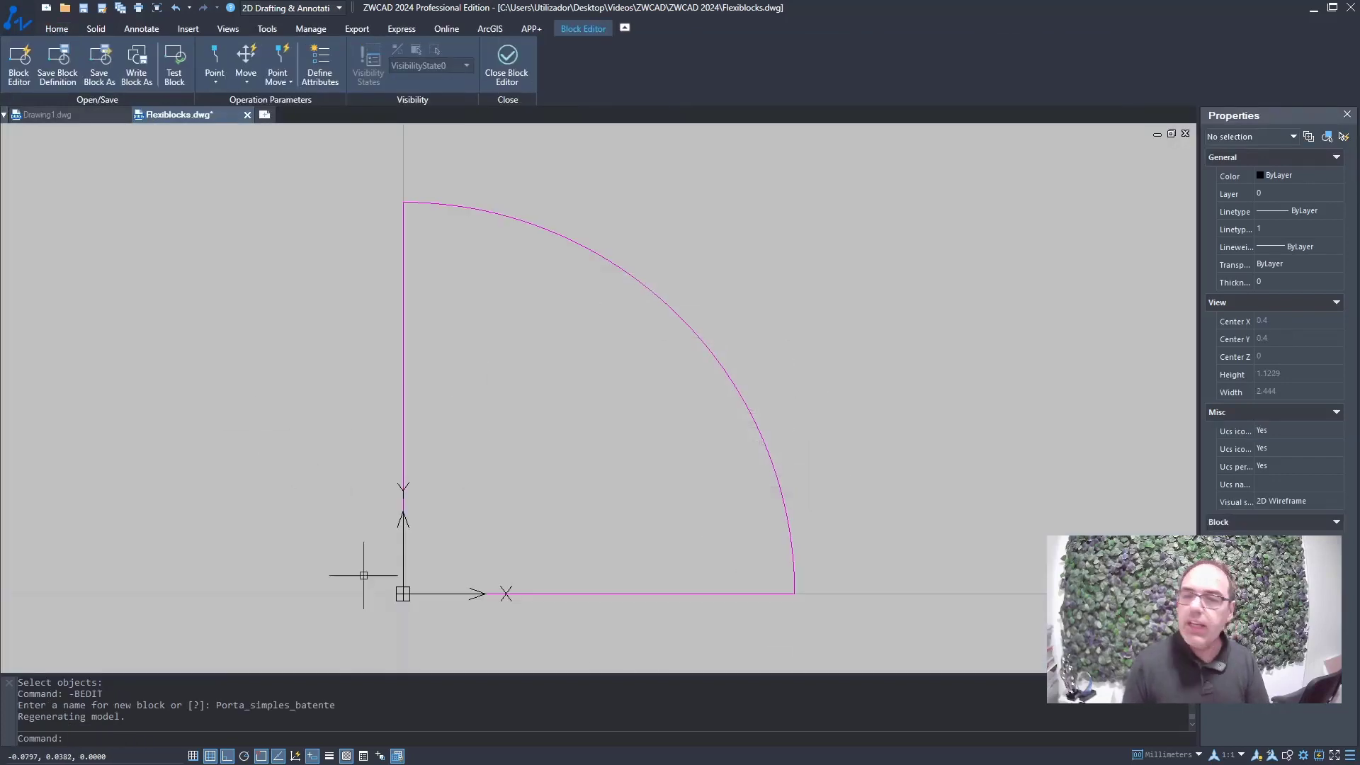
# Close the block editor and select the new door block in the floor plan
pyautogui.click(507, 60)
pyautogui.scroll(-5, 639, 382)
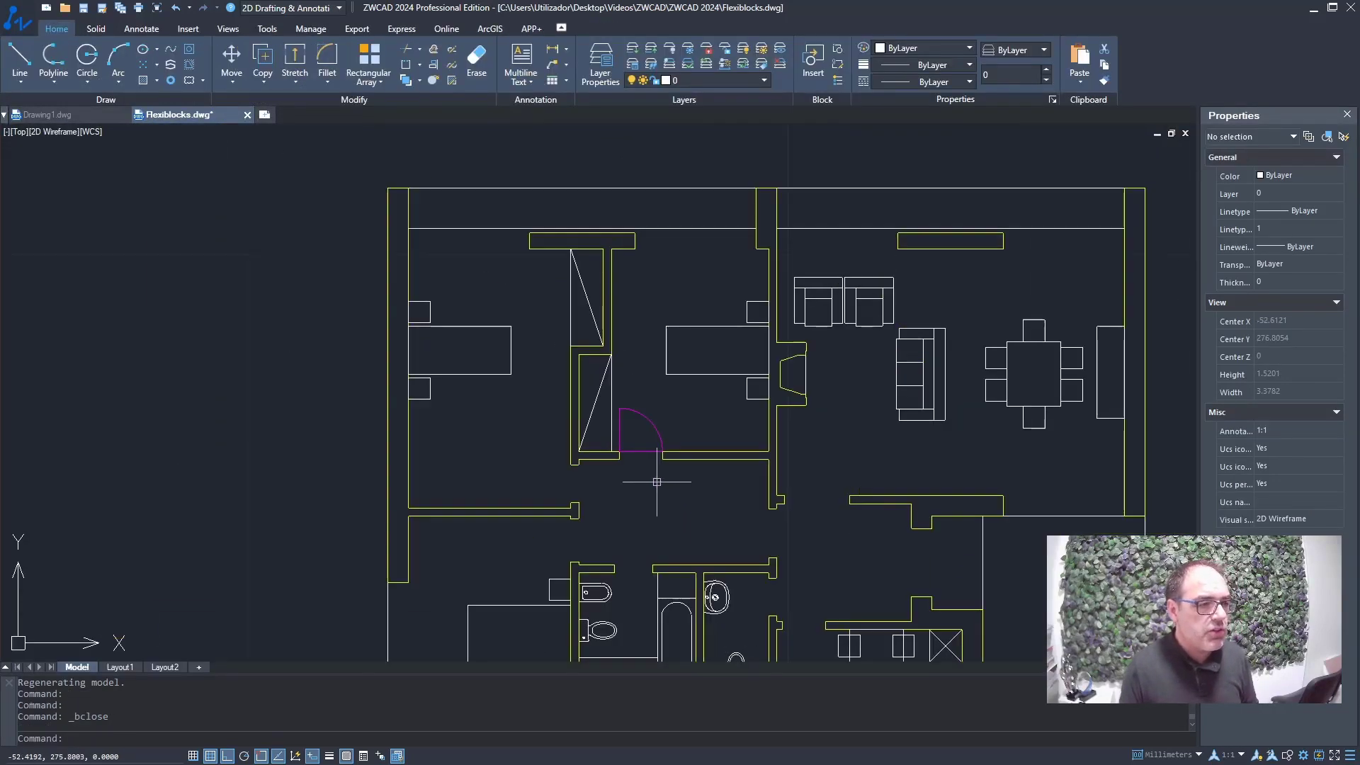
pyautogui.scroll(4, 652, 470)
pyautogui.scroll(-2, 598, 261)
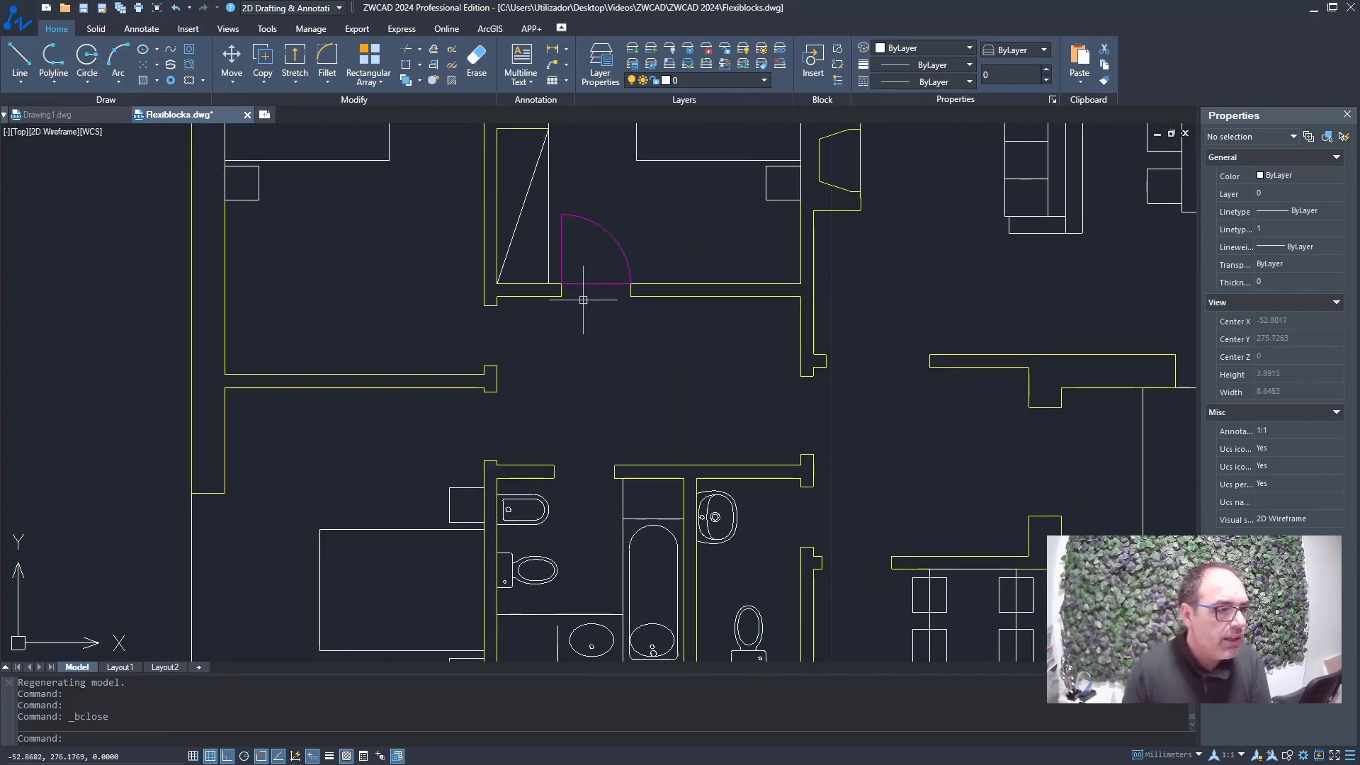
pyautogui.click(589, 285)
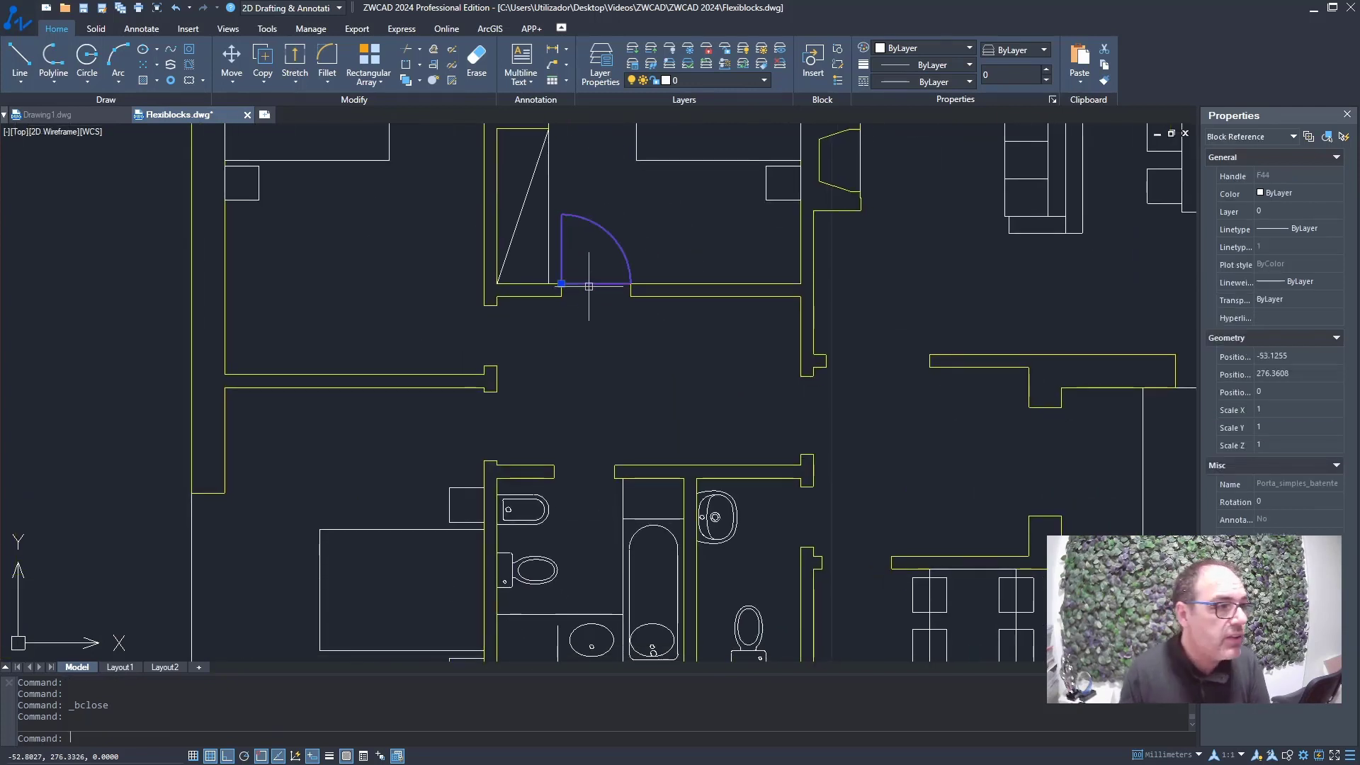
# Insert the Porta_simples_batente block at the lower outer corner of the left bedroom's doorway, at scale 1 and rotated 90°
pyautogui.scroll(2, 762, 307)
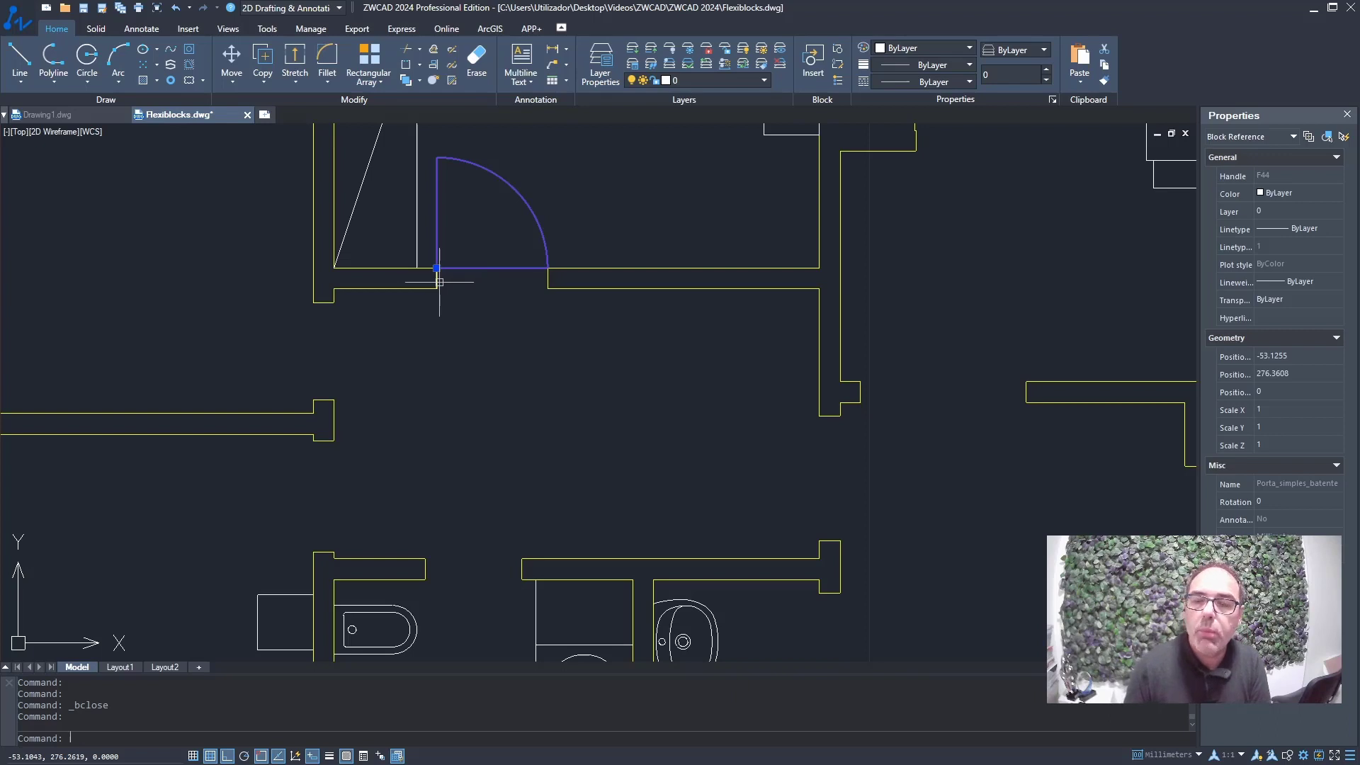
pyautogui.click(462, 377)
pyautogui.click(476, 367)
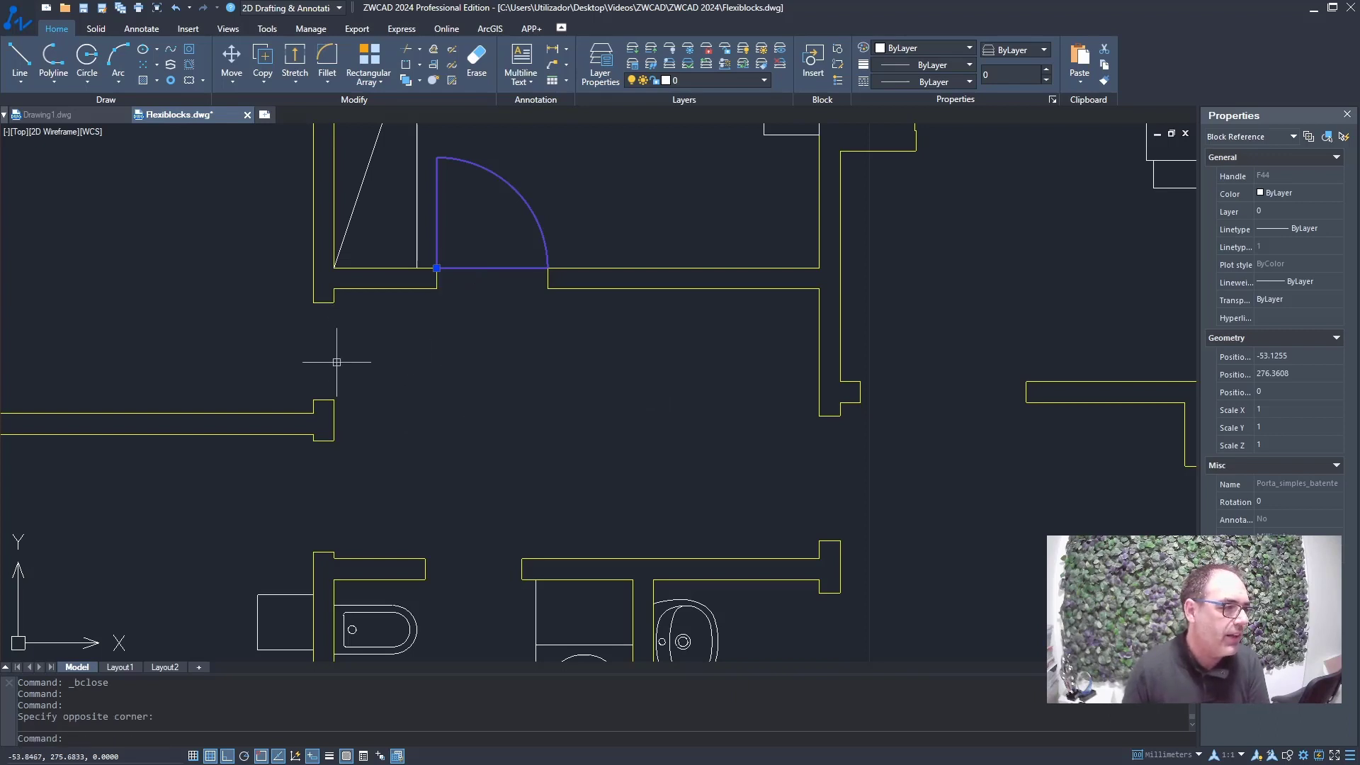
pyautogui.scroll(2, 289, 321)
pyautogui.moveTo(289, 321); pyautogui.dragTo(429, 321, button='middle')
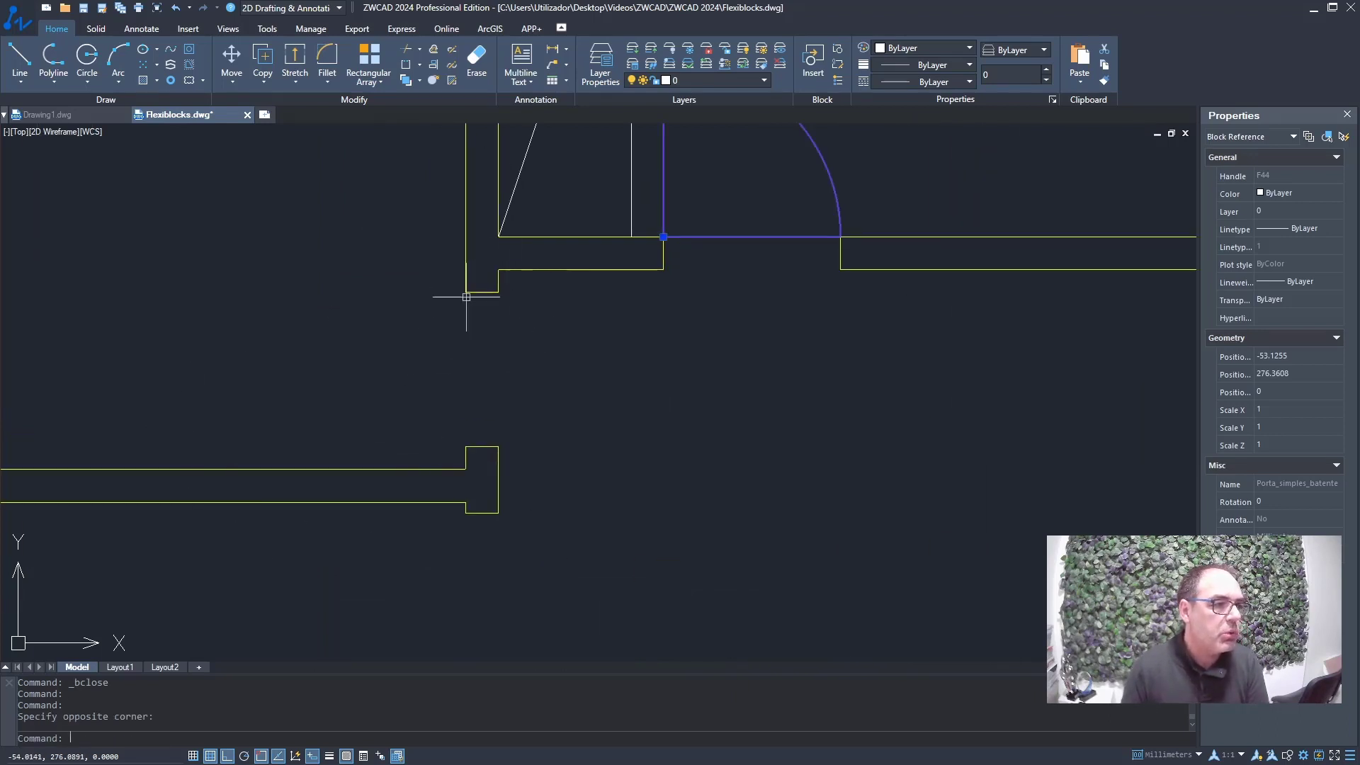
pyautogui.scroll(-2, 677, 268)
pyautogui.moveTo(727, 270); pyautogui.dragTo(716, 360, button='middle')
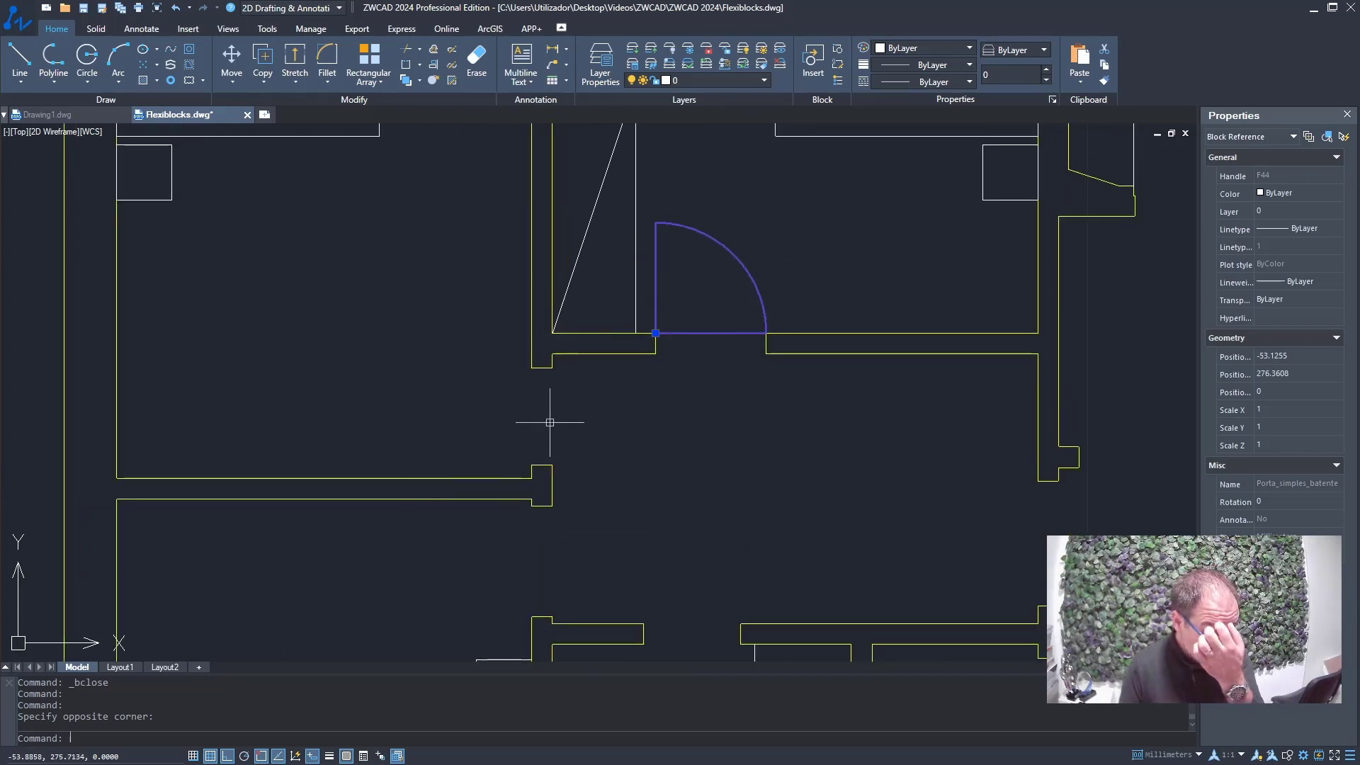
pyautogui.write('i')
pyautogui.press('Return')
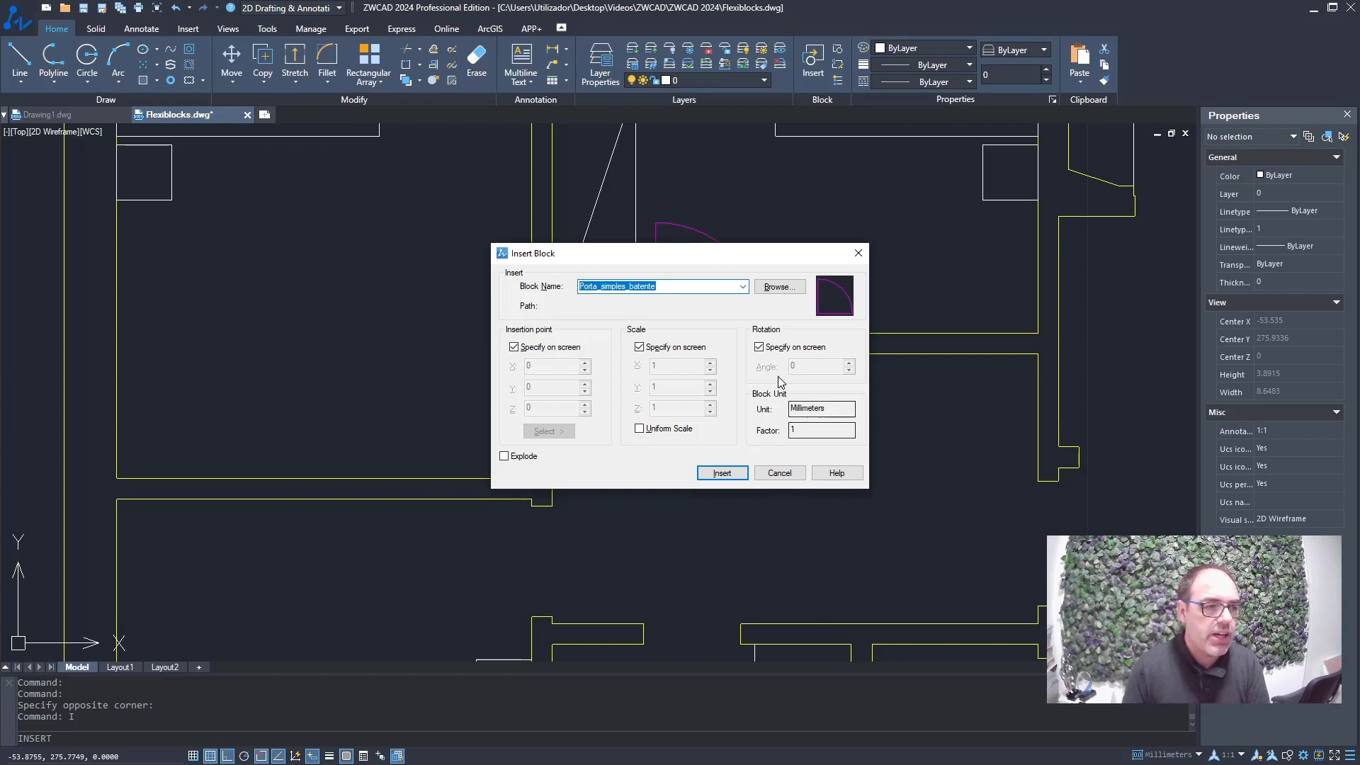
pyautogui.click(722, 473)
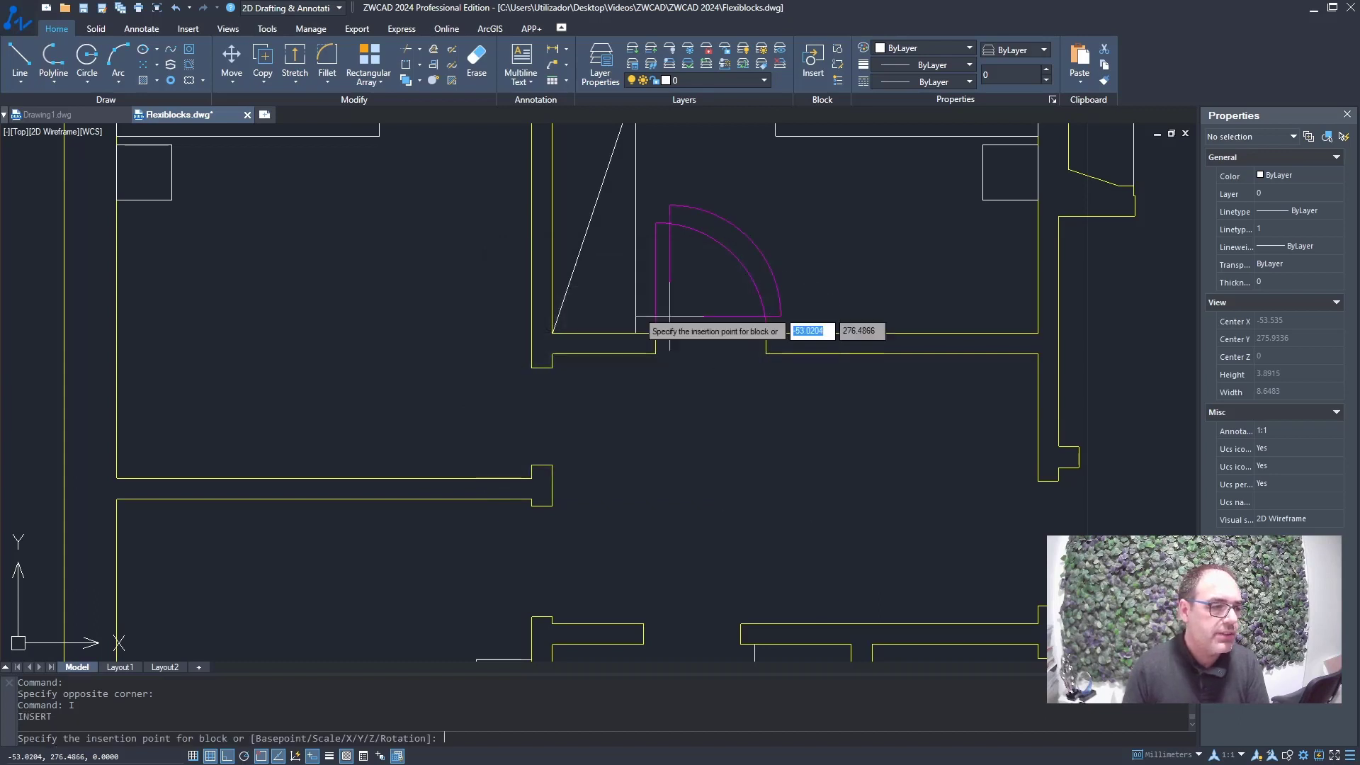
pyautogui.click(531, 466)
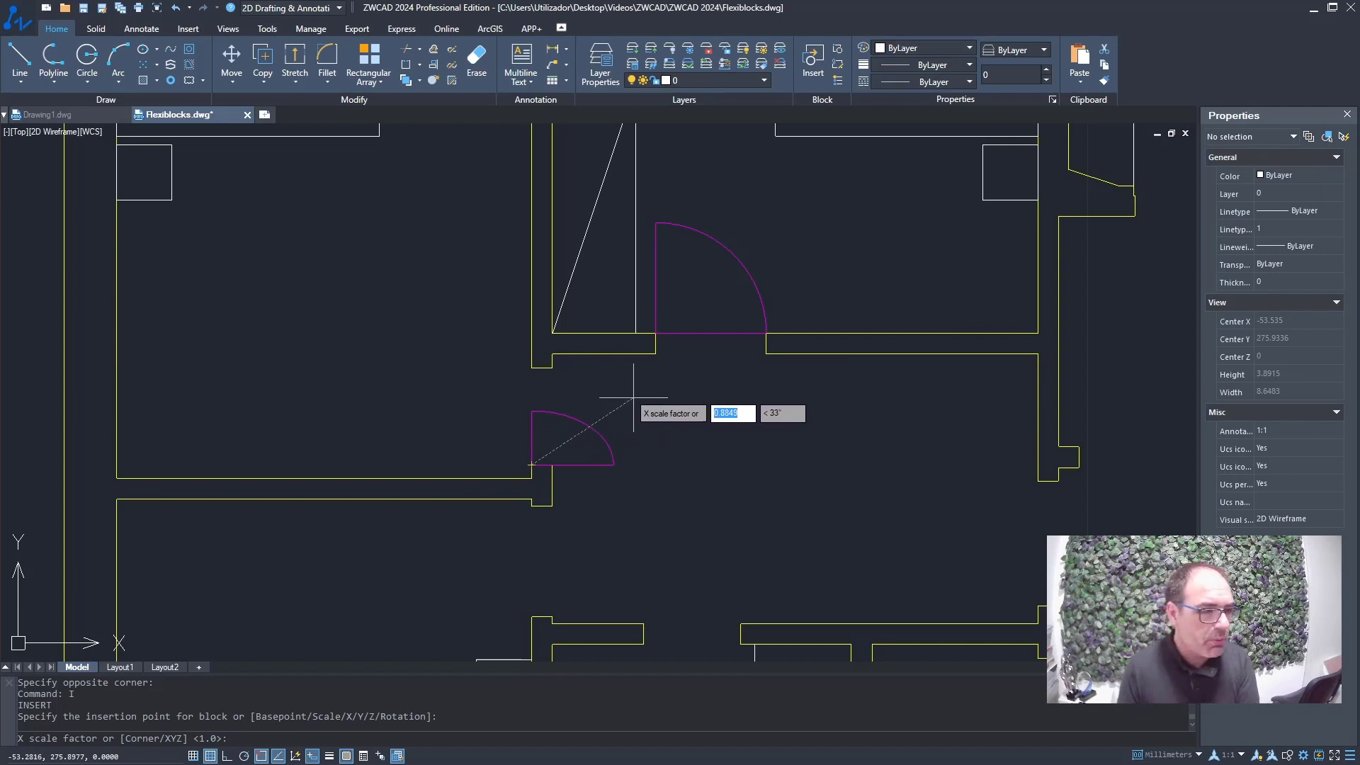
pyautogui.press('Return')
pyautogui.press('Return')
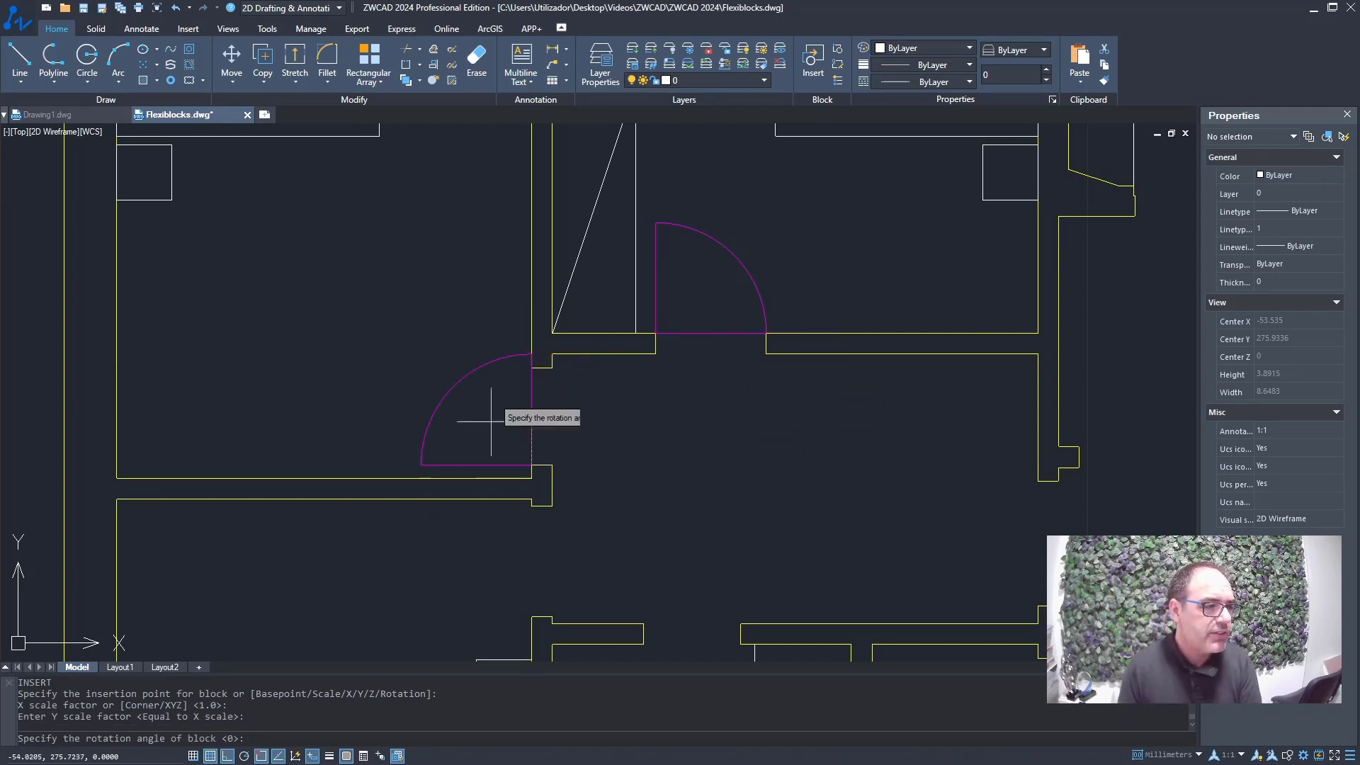
pyautogui.click(532, 368)
# Compare the inserted door's width with its doorway and with the original door, and examine the grips of the inserted block
pyautogui.scroll(4, 541, 386)
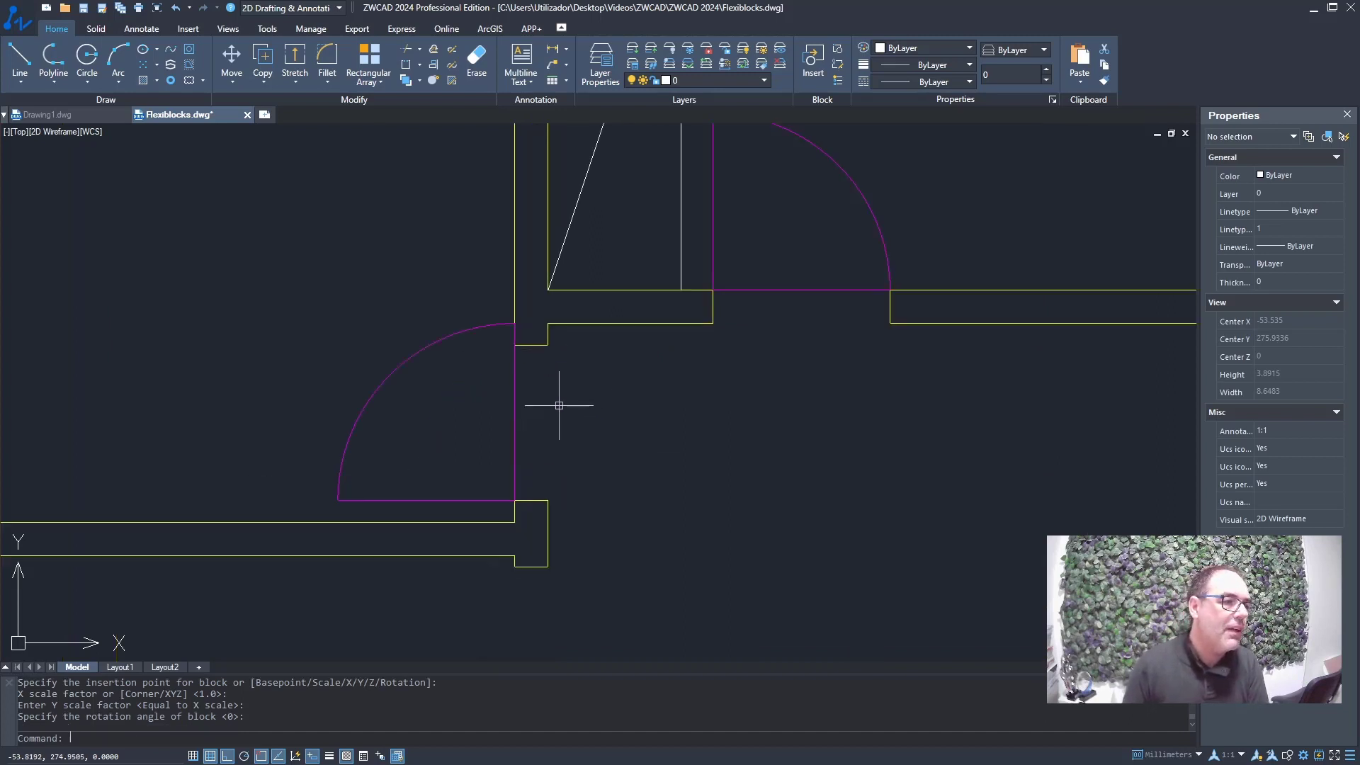
pyautogui.moveTo(772, 295); pyautogui.dragTo(687, 340, button='middle')
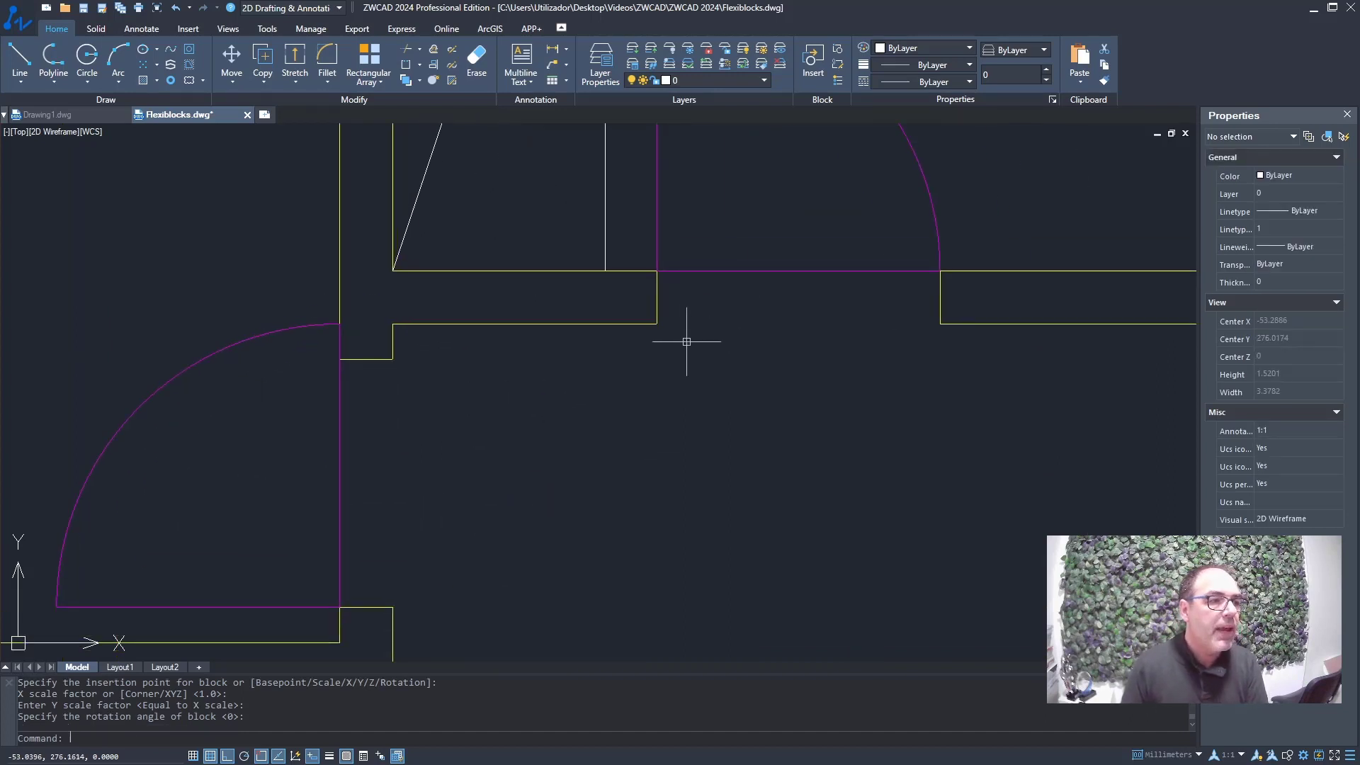
pyautogui.scroll(-4, 1006, 333)
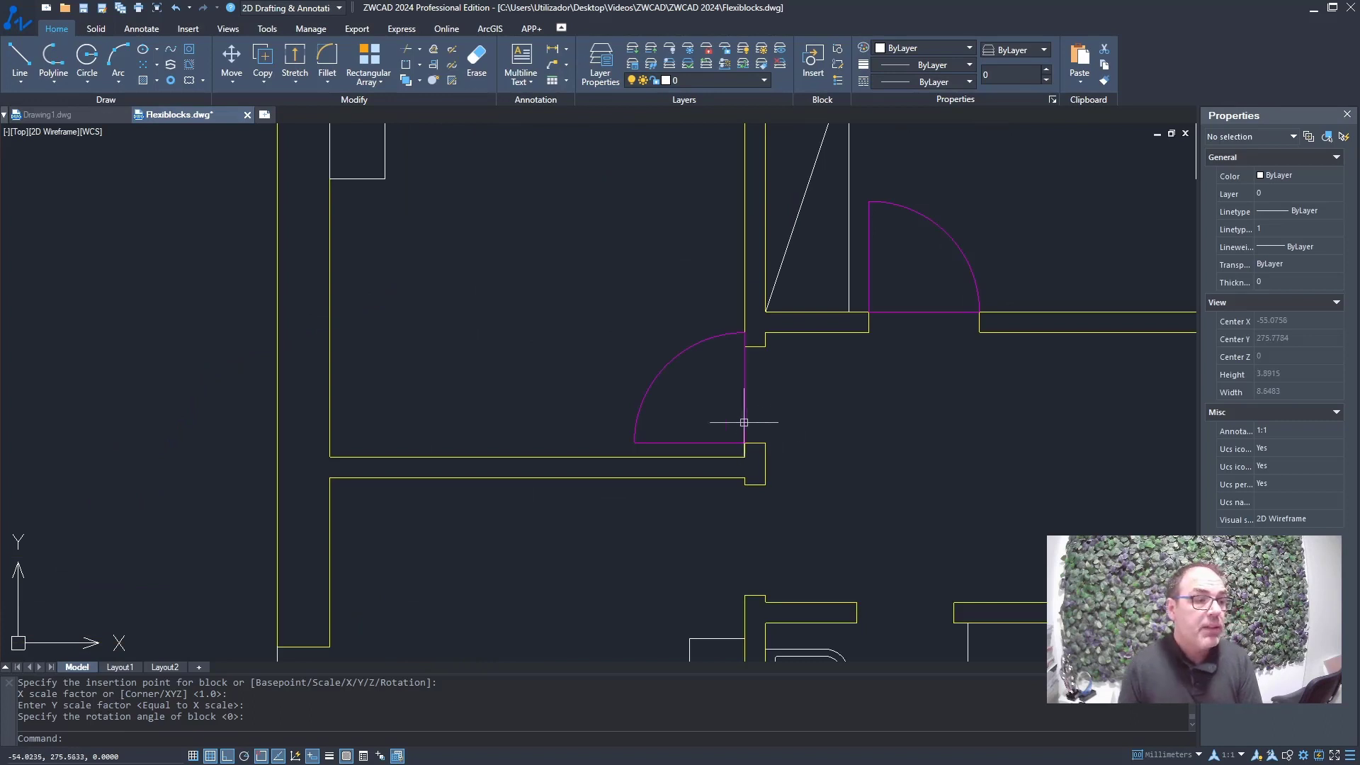
pyautogui.click(719, 396)
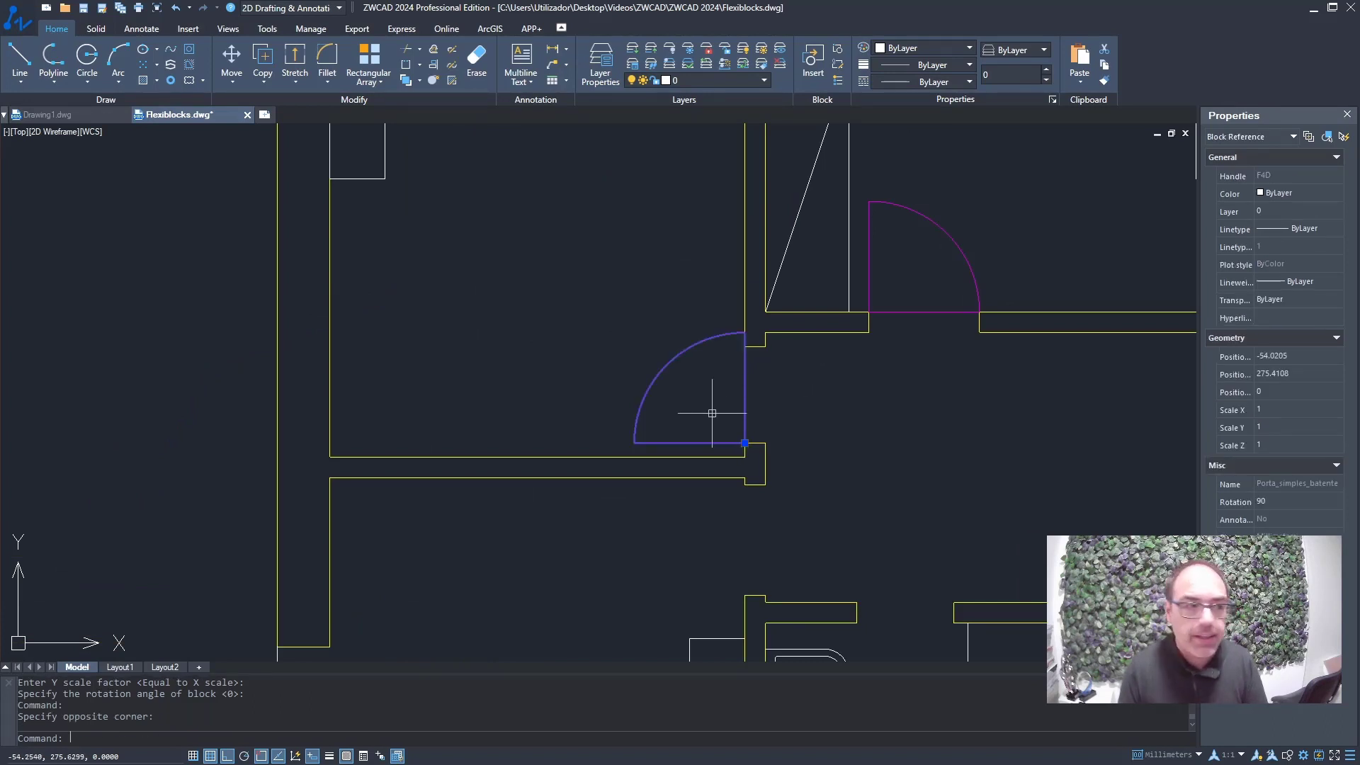
pyautogui.scroll(3, 765, 403)
pyautogui.moveTo(786, 404); pyautogui.dragTo(719, 393, button='middle')
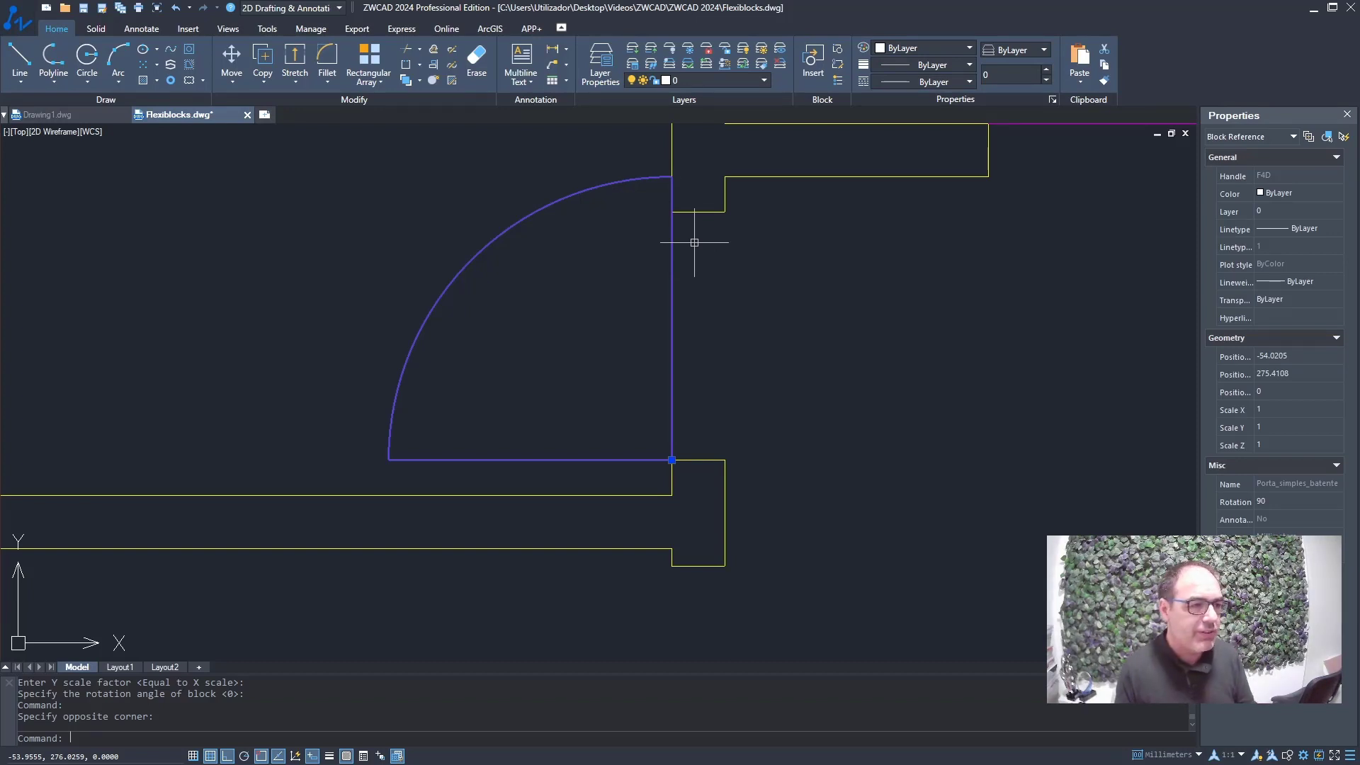
pyautogui.scroll(-3, 709, 321)
pyautogui.scroll(2, 722, 304)
pyautogui.moveTo(757, 375); pyautogui.dragTo(598, 513, button='middle')
pyautogui.scroll(-1, 657, 503)
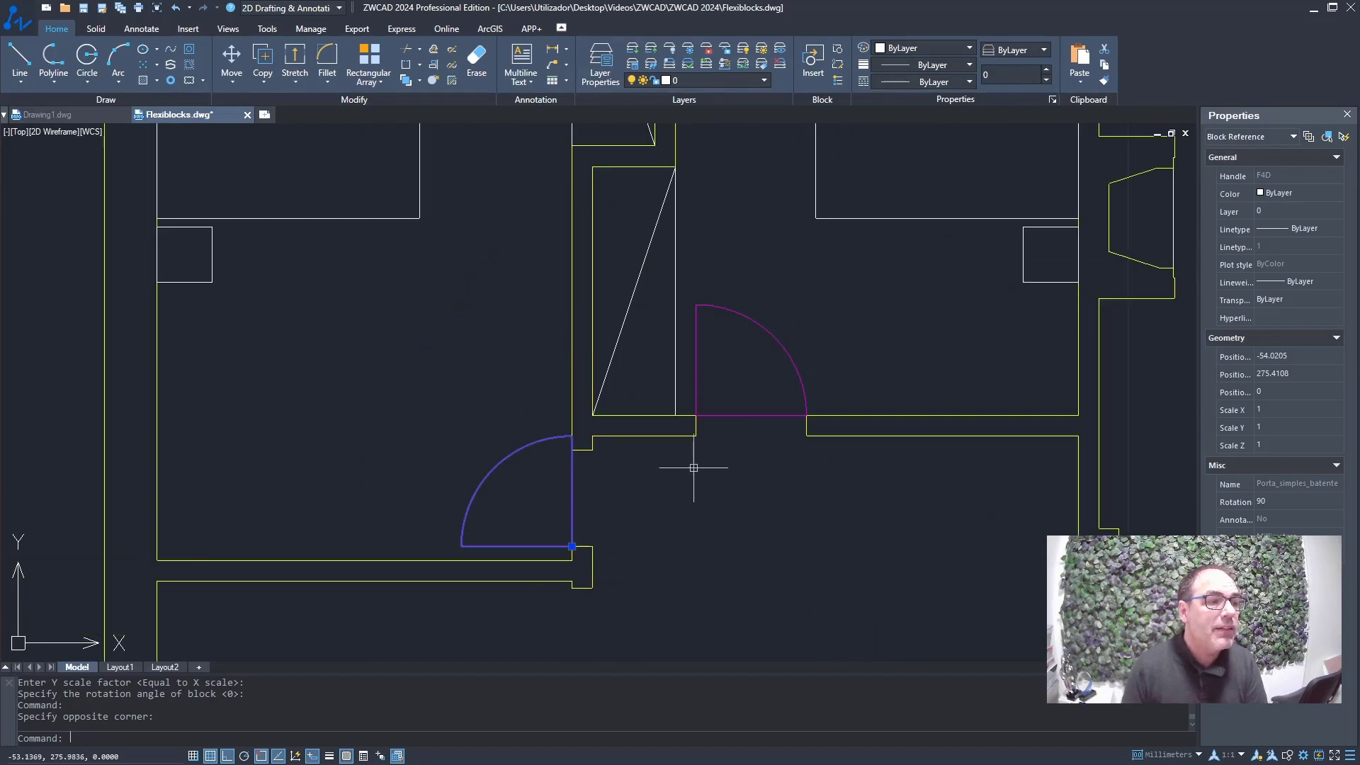
pyautogui.press('Escape')
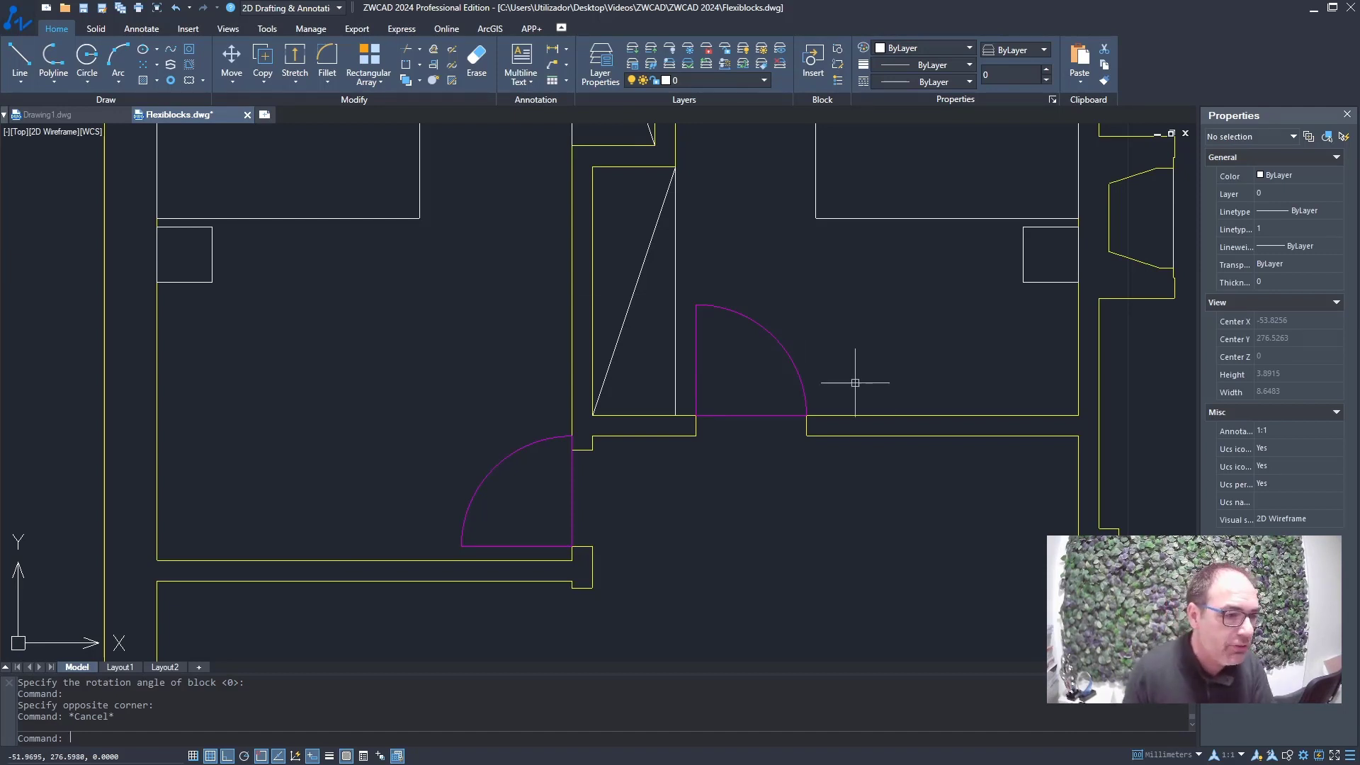
# Open the Porta_simples_batente definition for editing from the original door in the floor plan
pyautogui.moveTo(852, 386); pyautogui.dragTo(815, 339, button='middle')
pyautogui.click(743, 293)
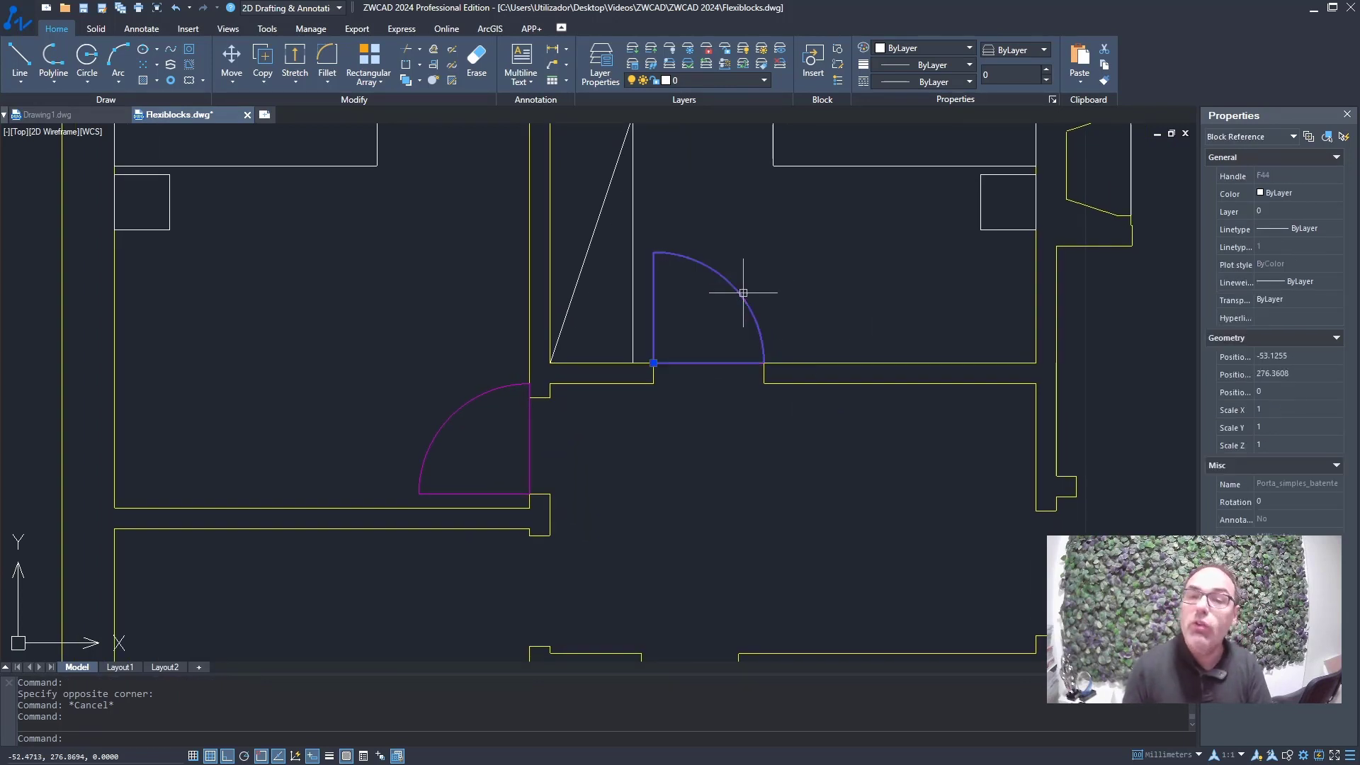
pyautogui.doubleClick(760, 326)
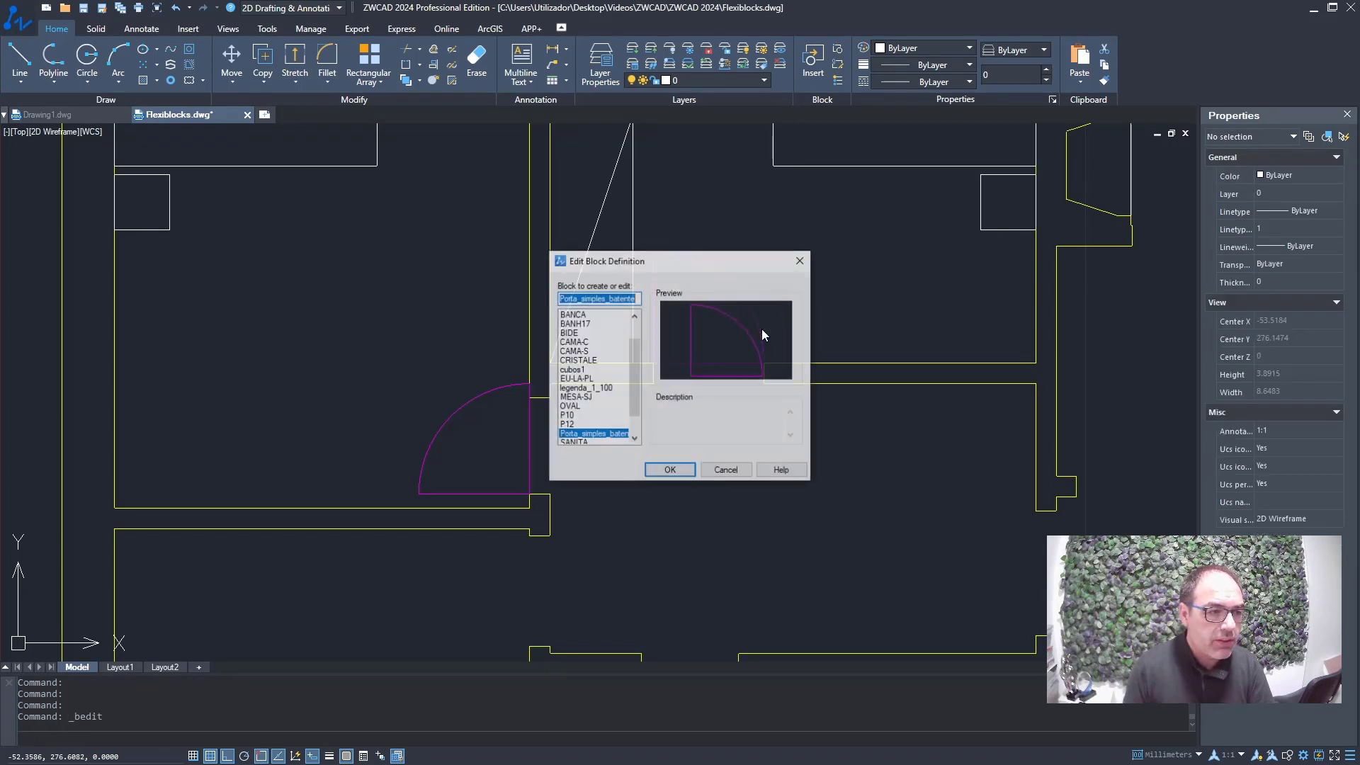
pyautogui.click(670, 471)
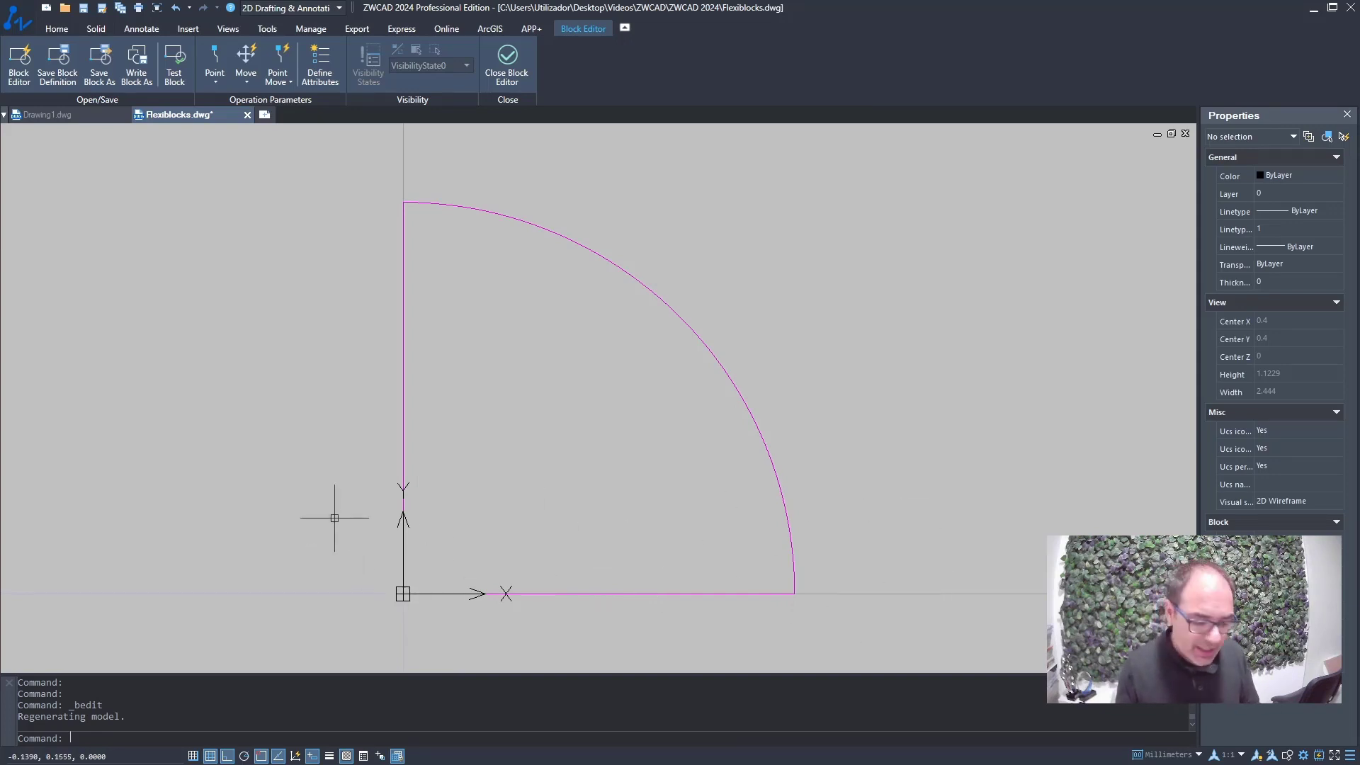
# Try to narrow the door by stretching its arc and base line horizontally, and undo the stretch
pyautogui.write('S')
pyautogui.press('Return')
pyautogui.click(878, 539)
pyautogui.click(703, 642)
pyautogui.press('Return')
pyautogui.click(945, 579)
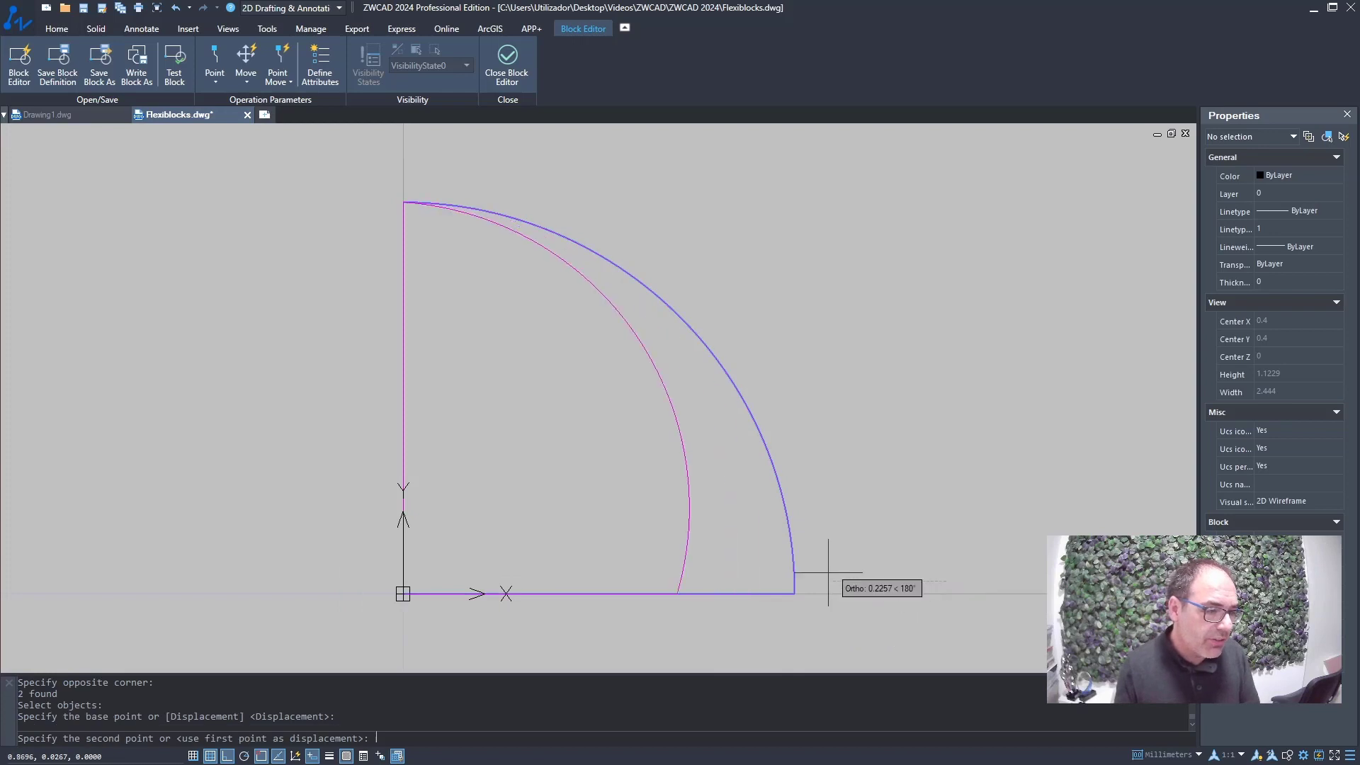
pyautogui.click(705, 558)
pyautogui.hotkey('ctrl', 'z')
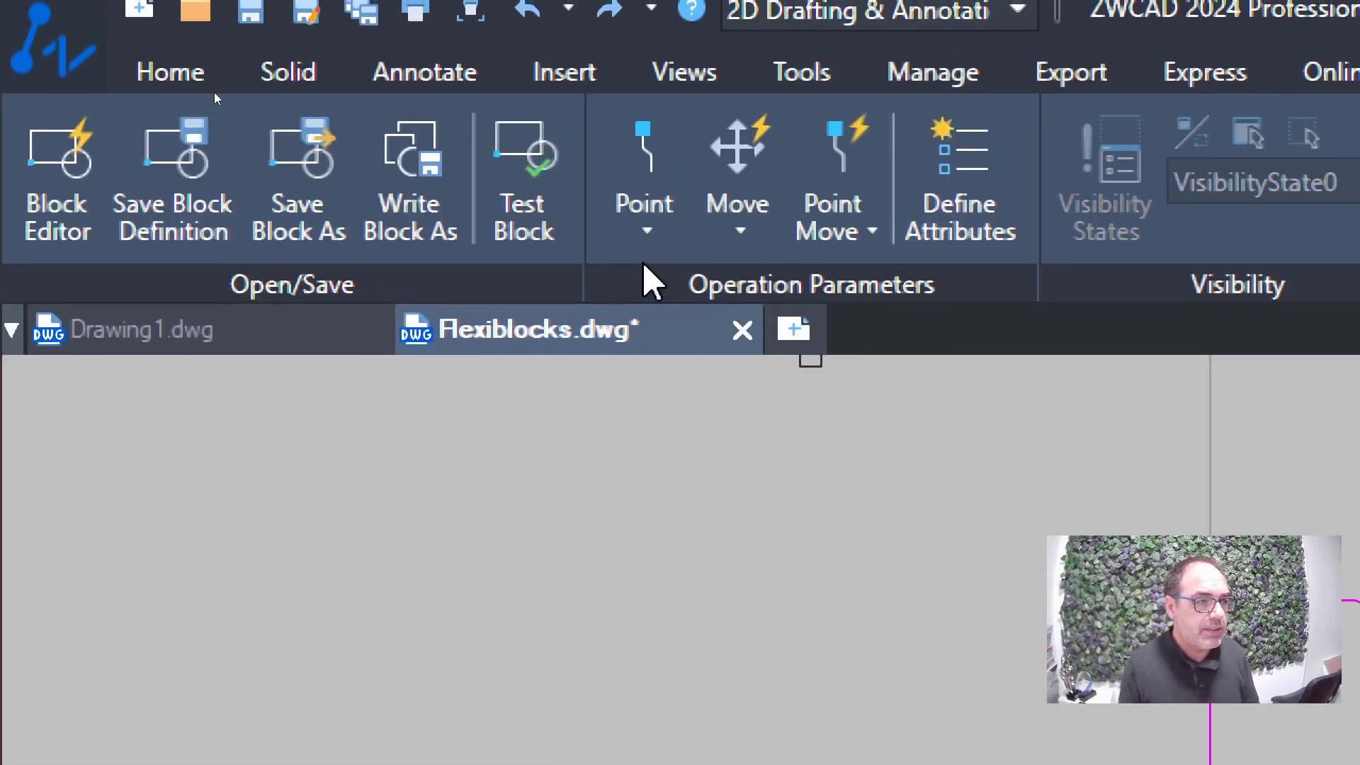
pyautogui.click(646, 229)
pyautogui.click(740, 229)
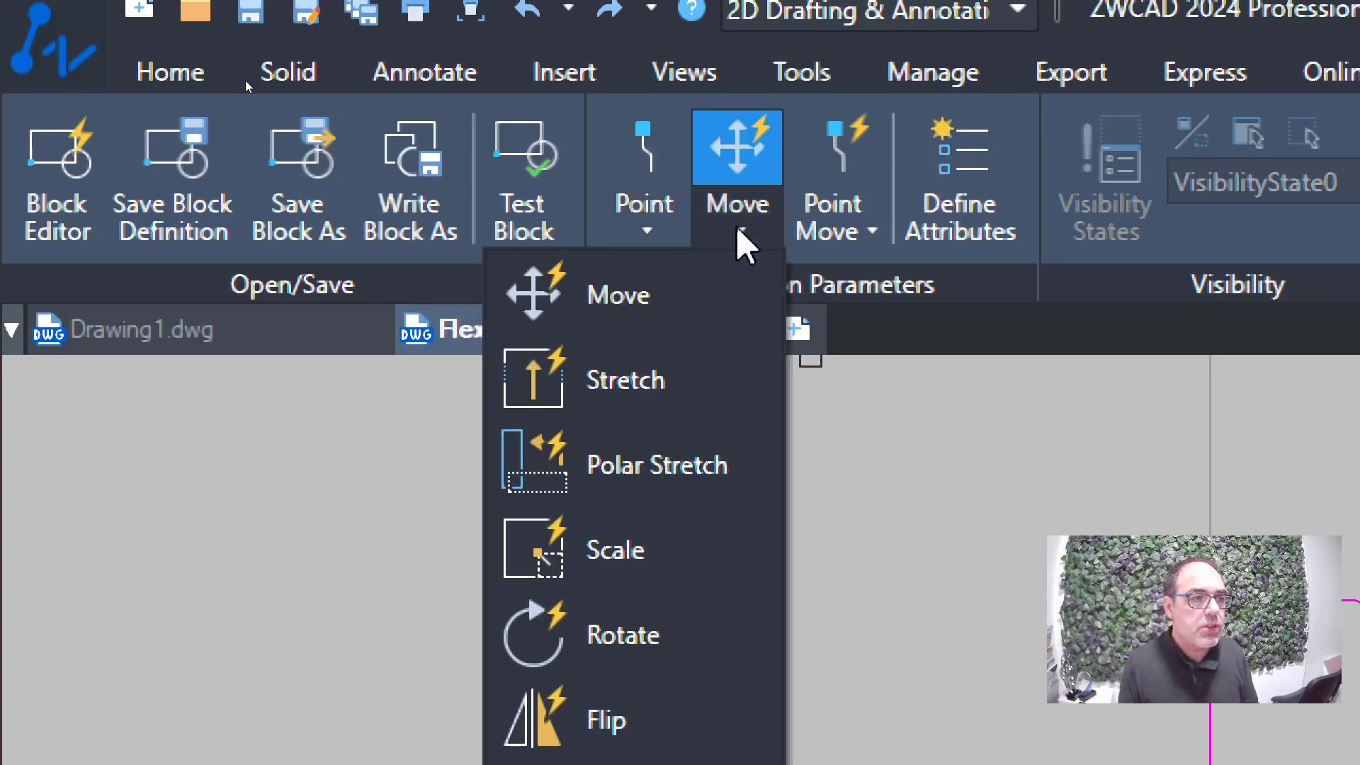
pyautogui.click(873, 235)
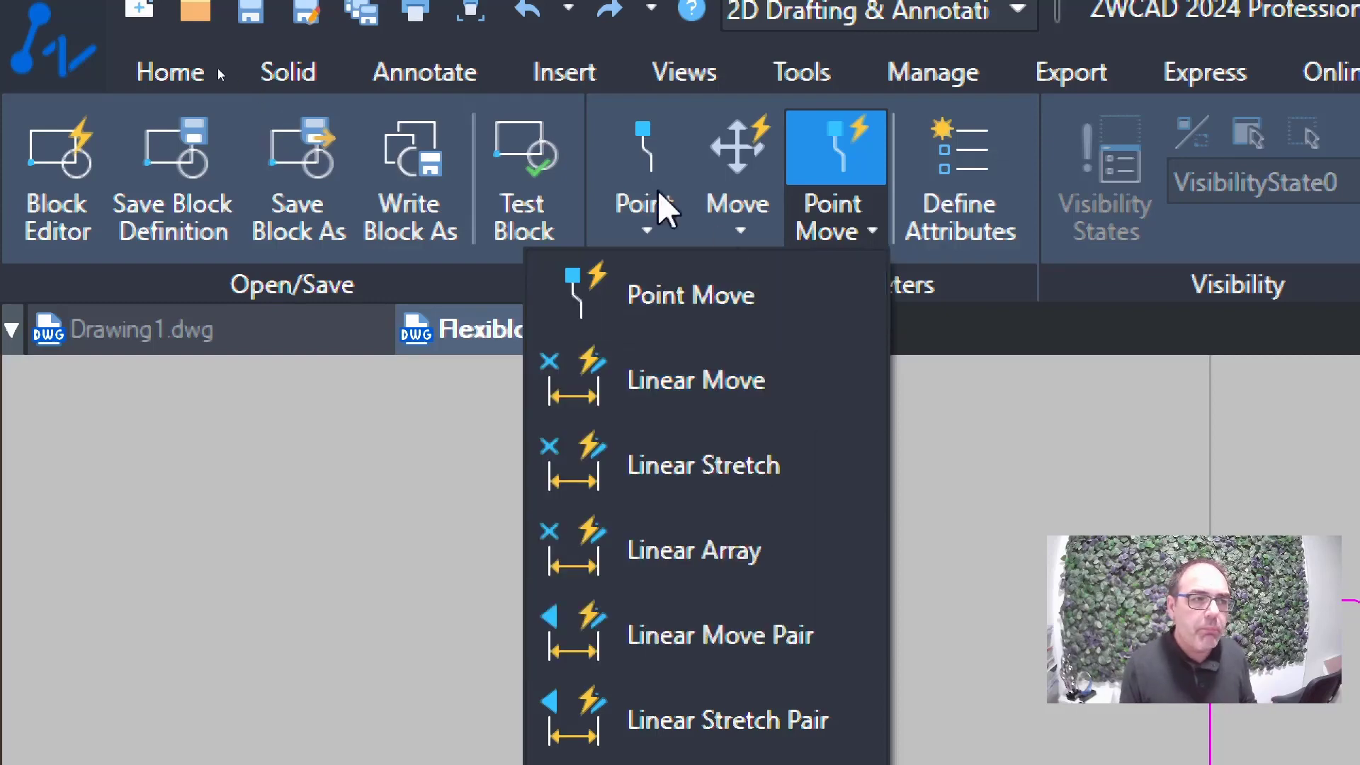
# Add a linear parameter of 0.8 along the door's base, from the hinge corner to the arc's end, with its label below
pyautogui.click(631, 241)
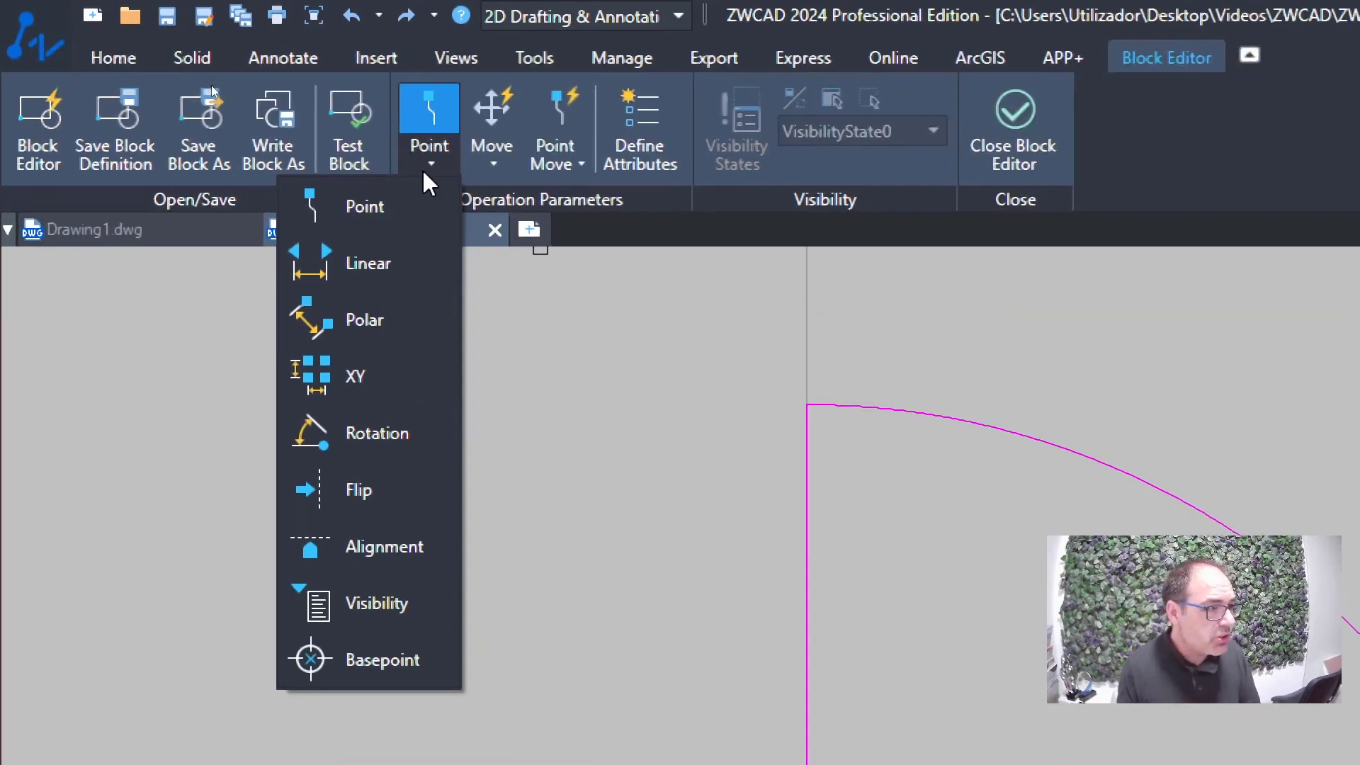
pyautogui.click(392, 266)
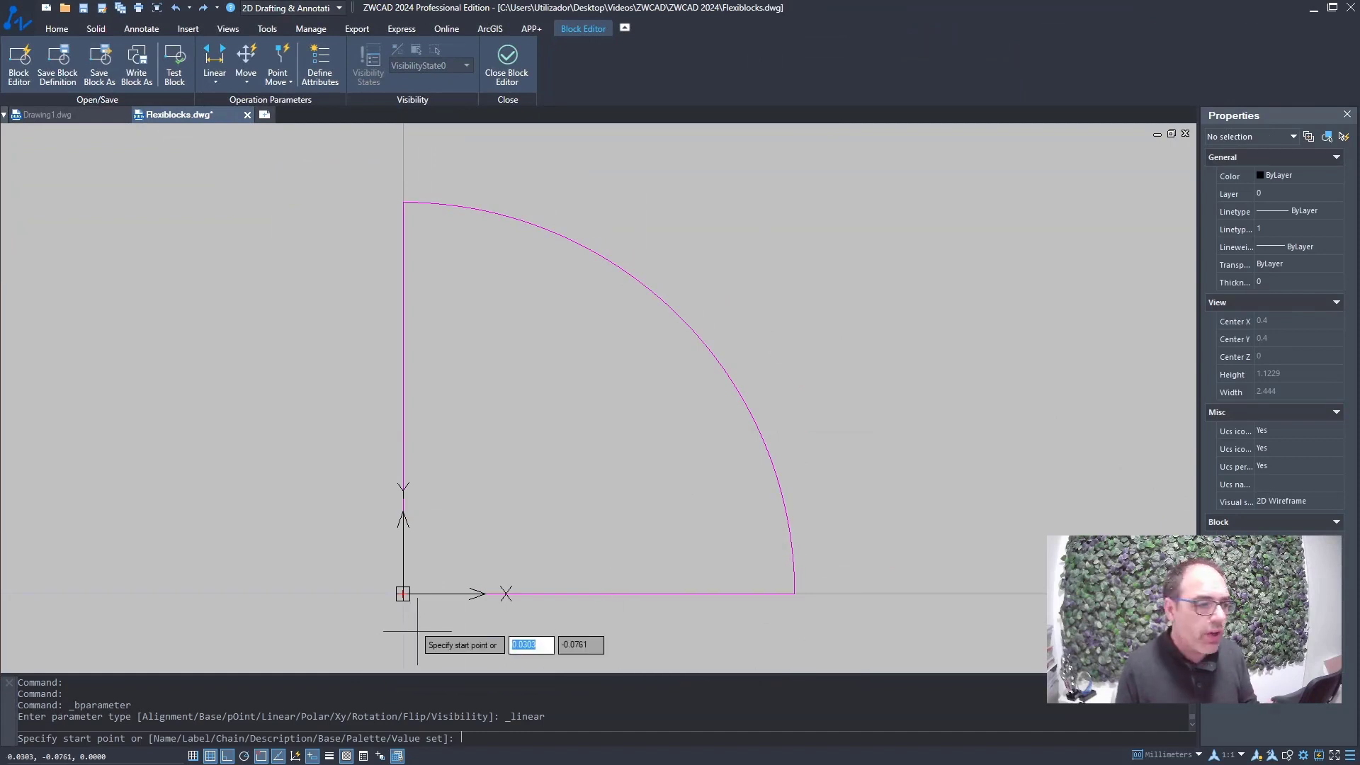
pyautogui.click(402, 594)
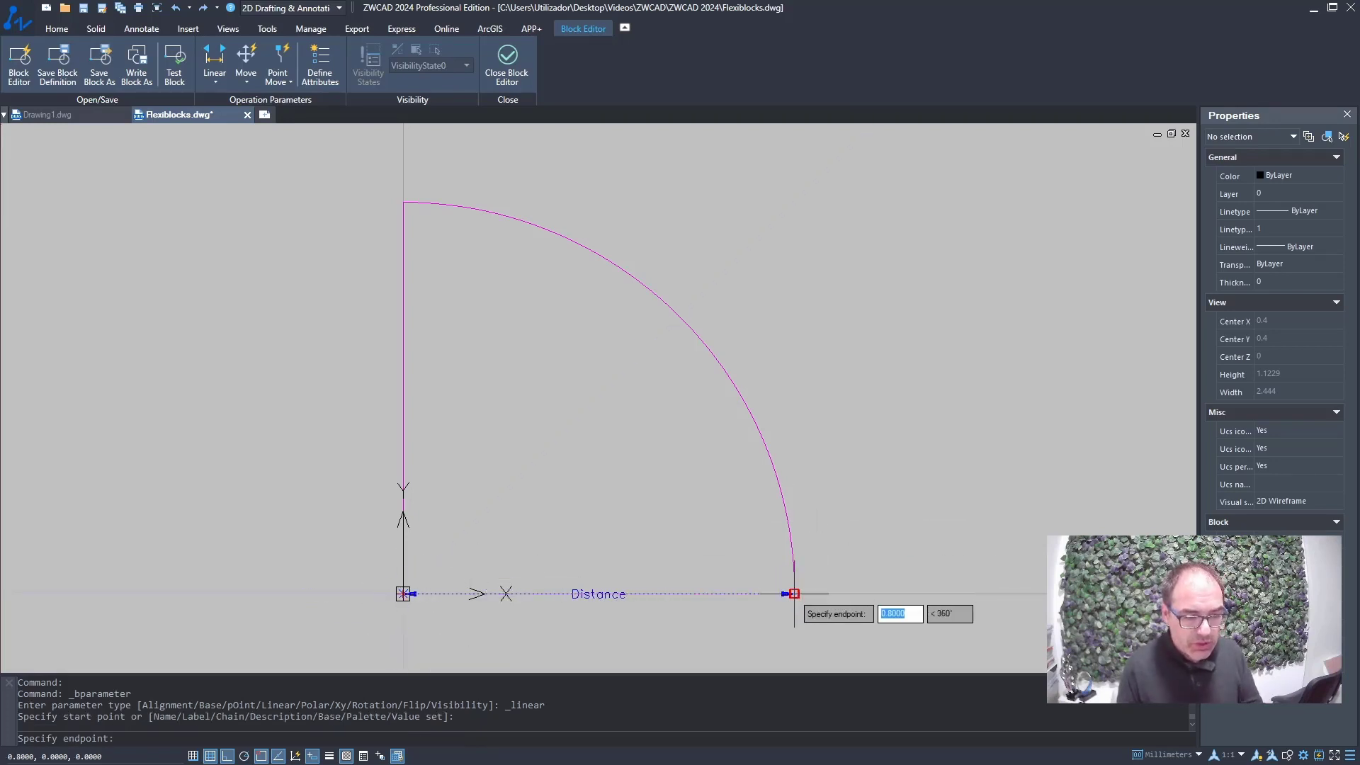
pyautogui.scroll(2, 786, 591)
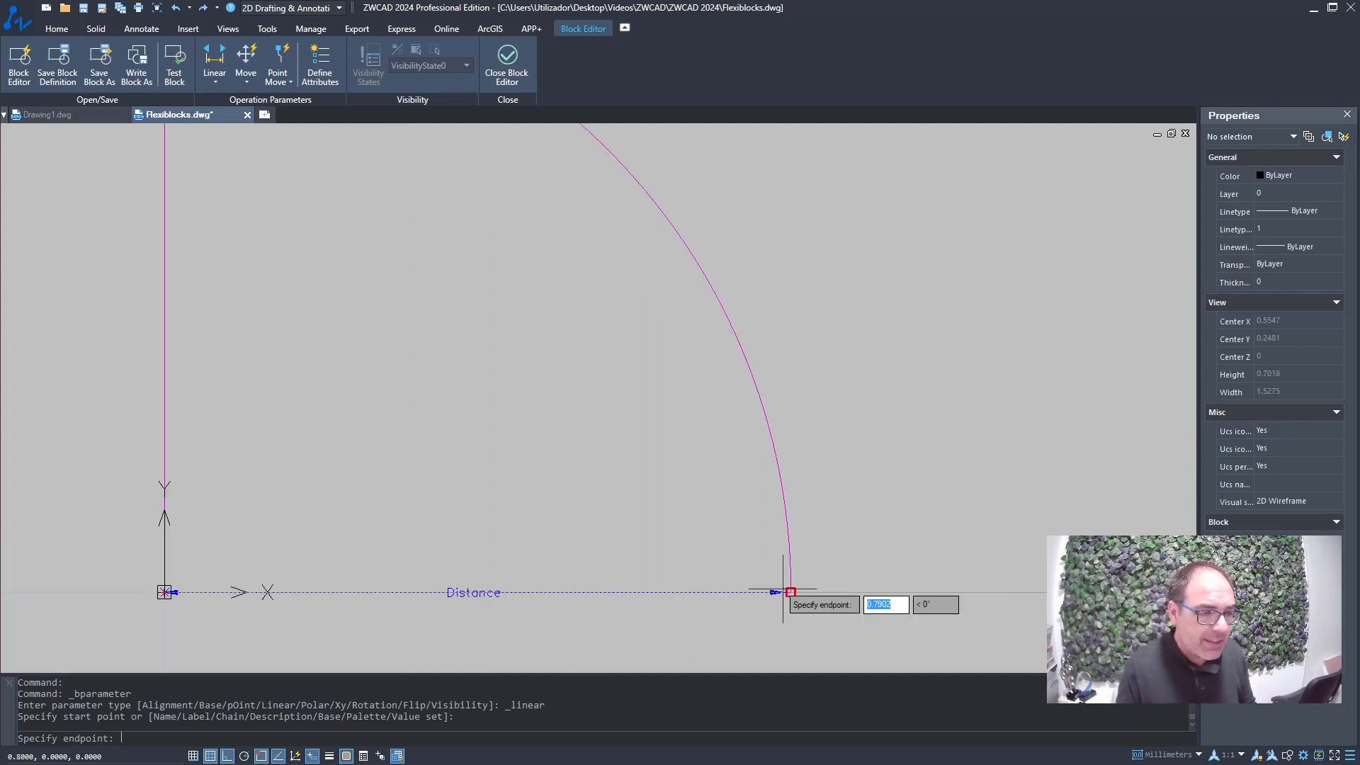
pyautogui.click(787, 591)
pyautogui.moveTo(783, 641); pyautogui.dragTo(789, 363, button='middle')
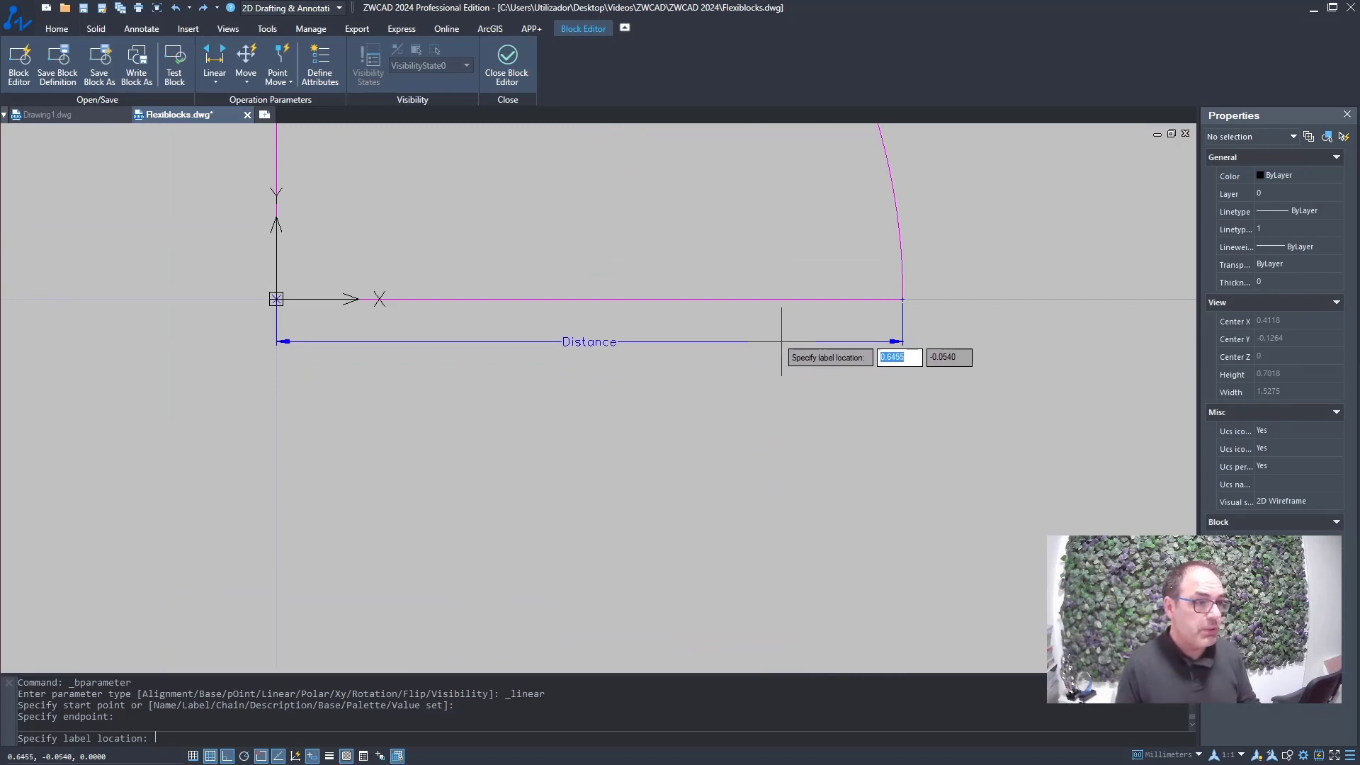
pyautogui.click(780, 342)
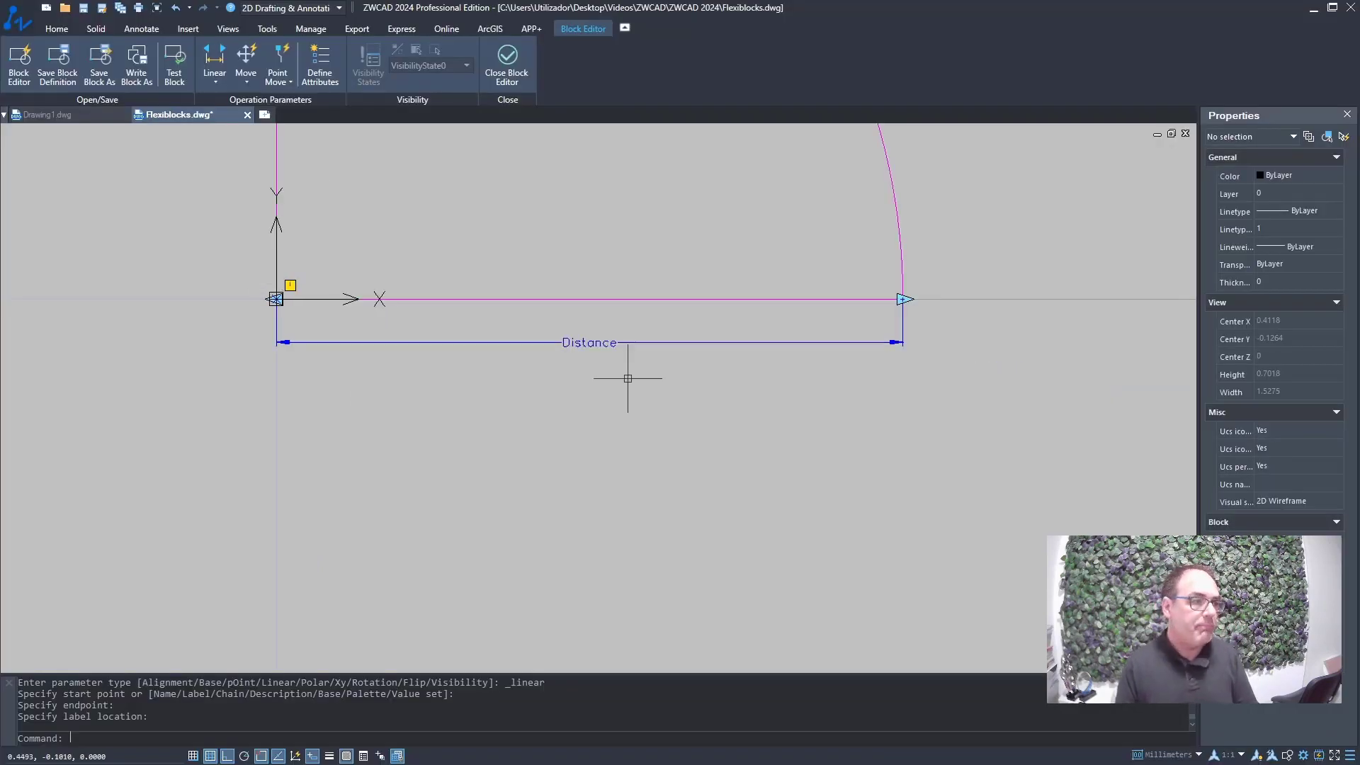
# Close the block editor and return to the floor plan
pyautogui.moveTo(1112, 196); pyautogui.dragTo(1154, 515, button='middle')
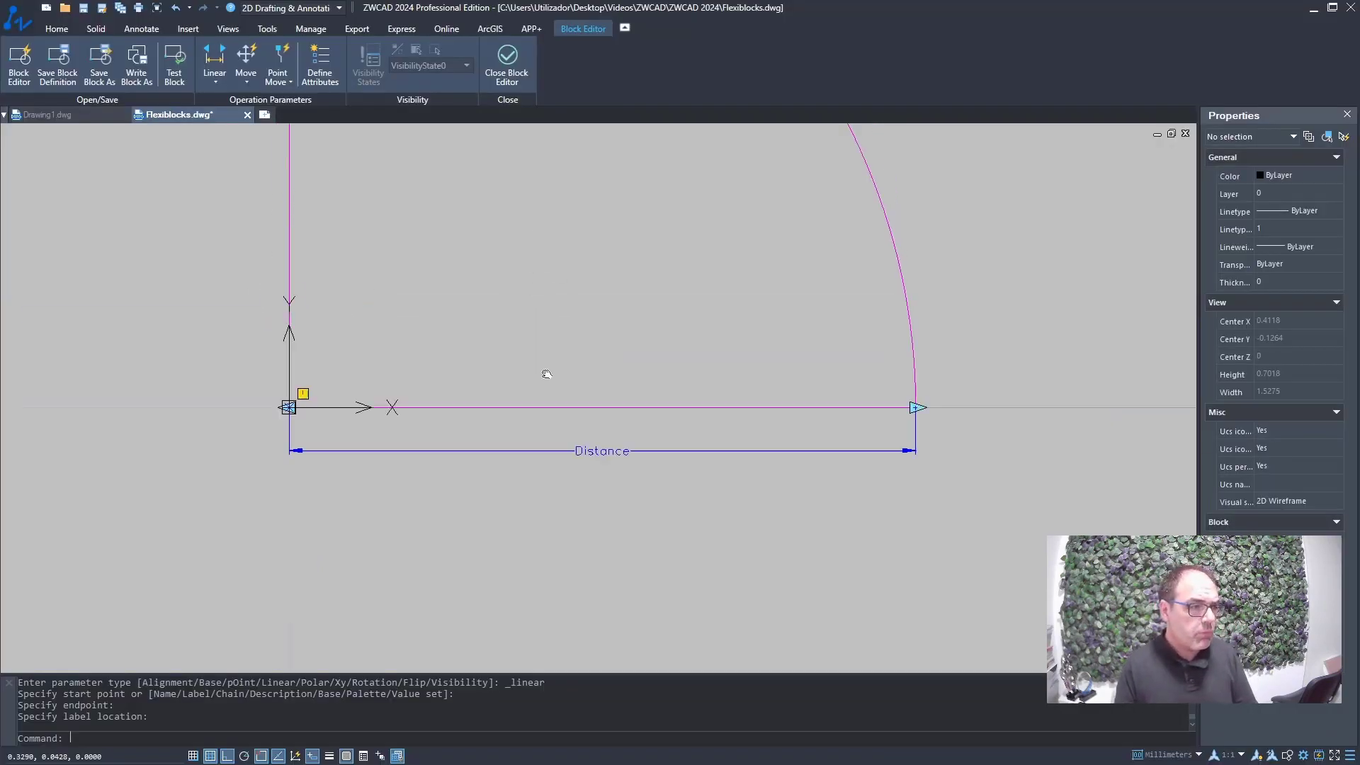
pyautogui.scroll(-4, 560, 546)
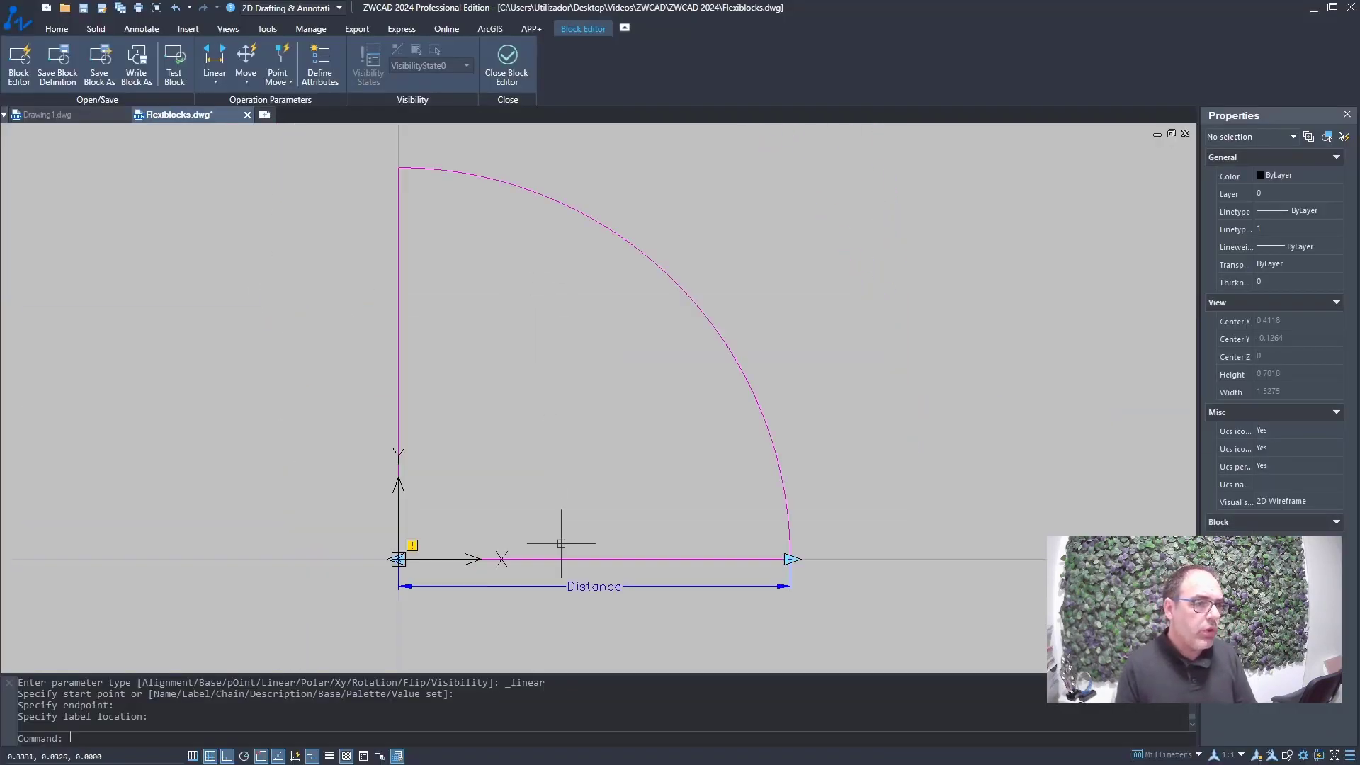
pyautogui.click(507, 69)
pyautogui.click(674, 434)
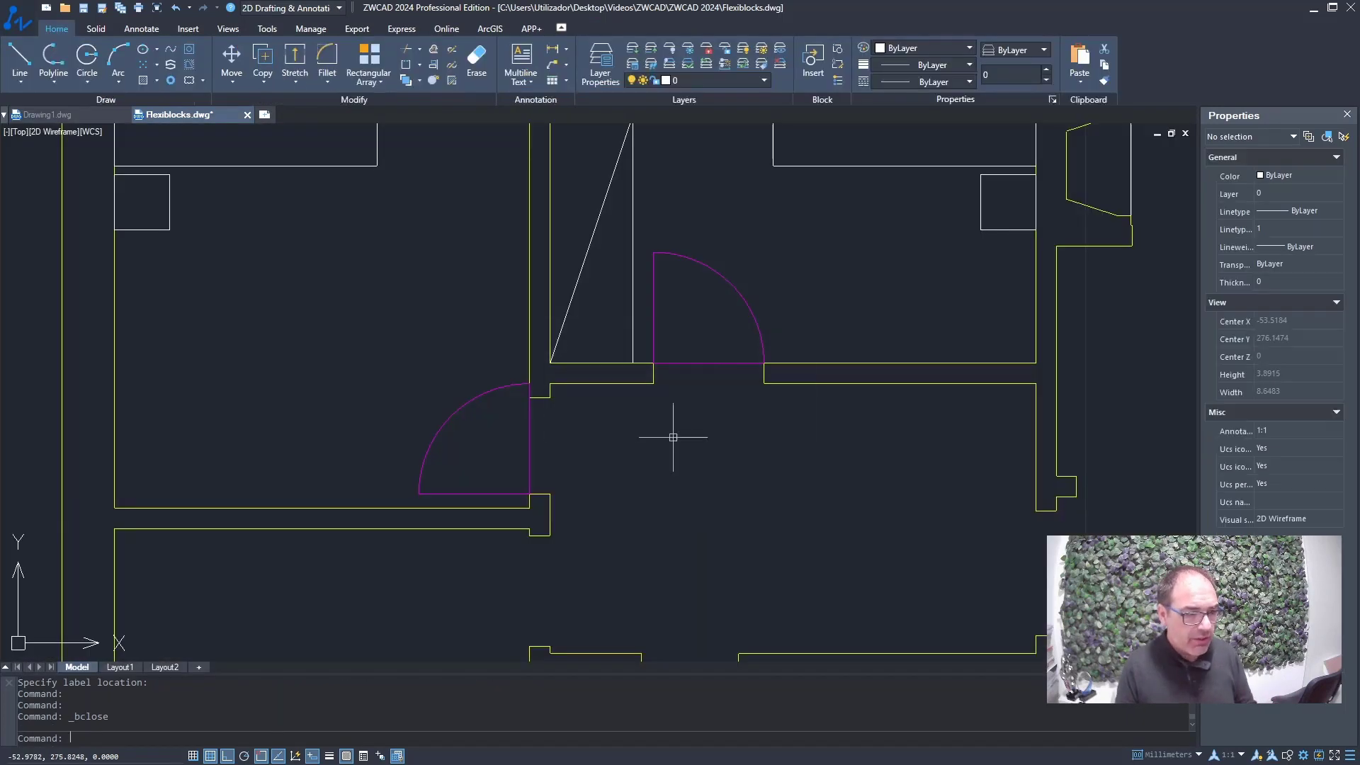
# Select both door blocks in the floor plan and check which grips they offer for changing the door's width
pyautogui.click(750, 307)
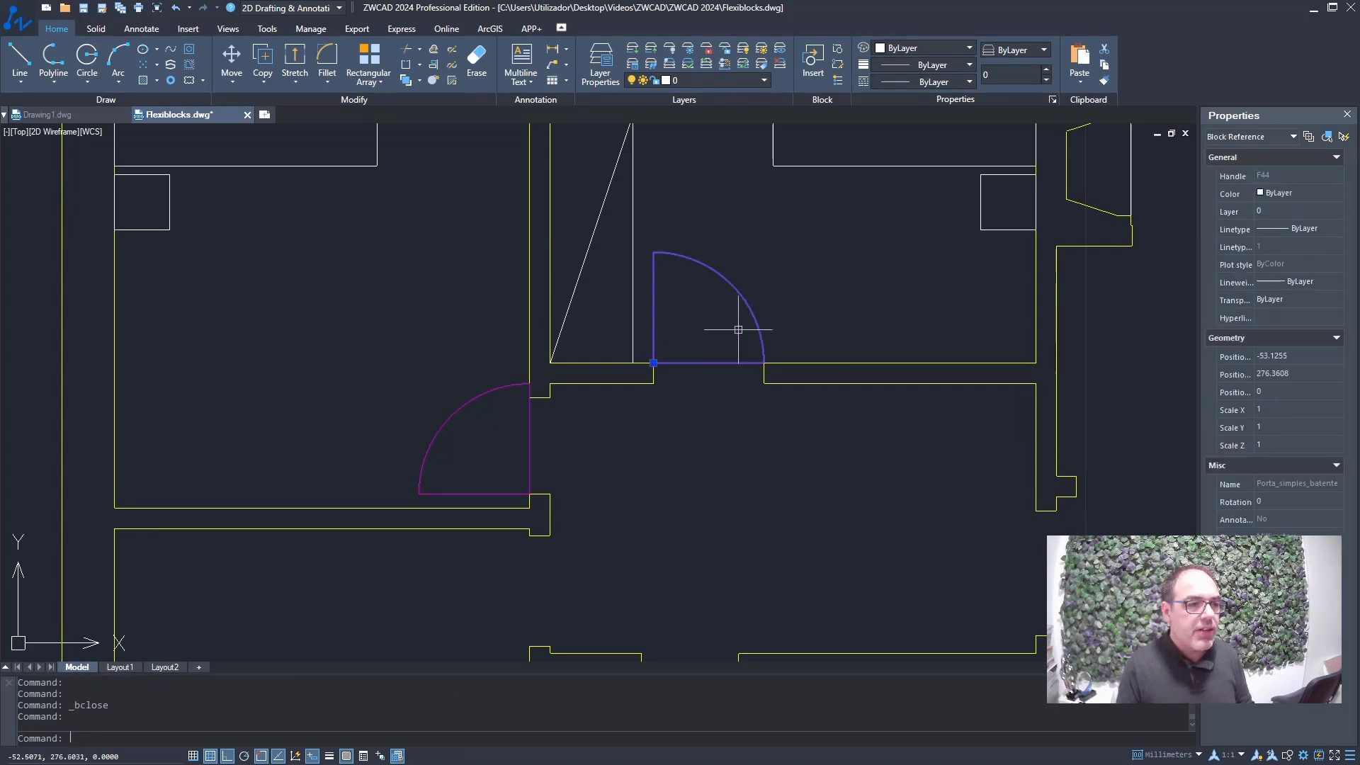
pyautogui.click(509, 430)
pyautogui.click(425, 489)
pyautogui.scroll(4, 691, 328)
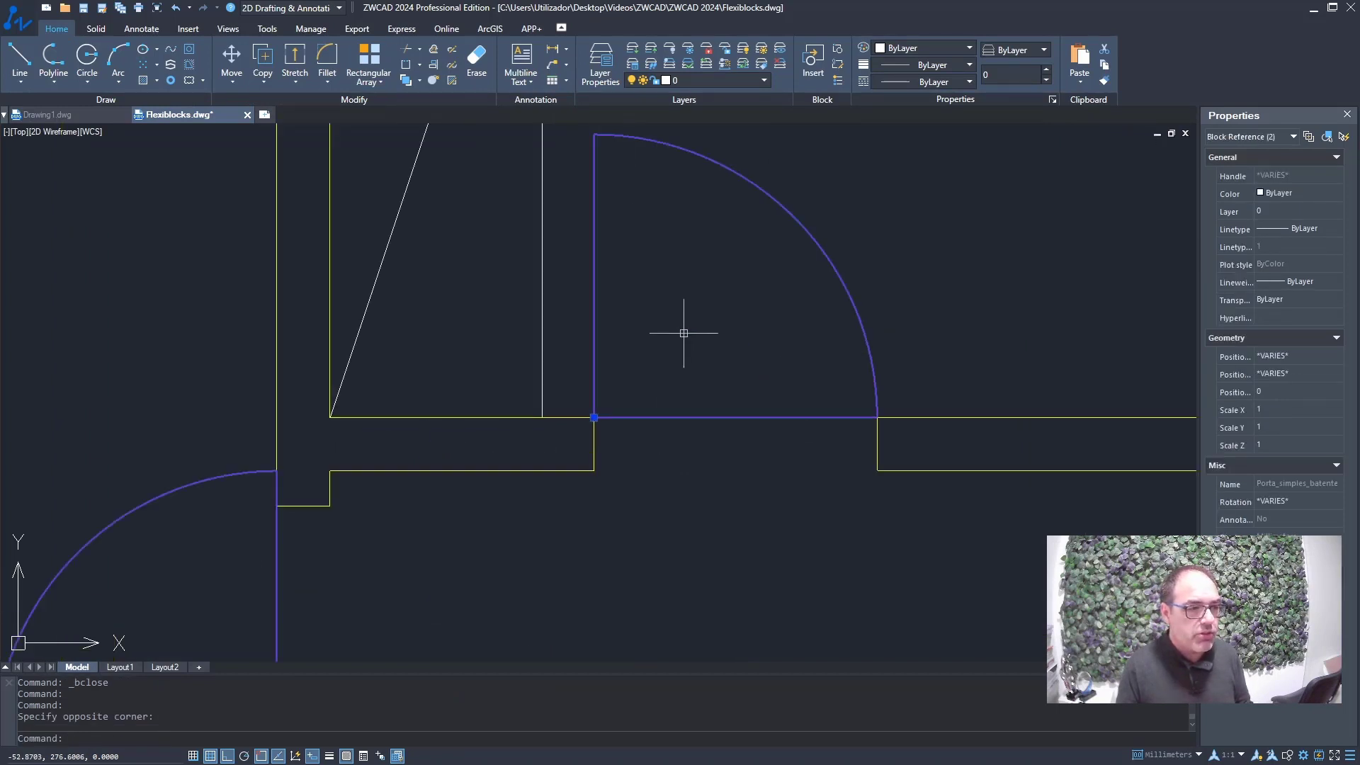
pyautogui.click(594, 418)
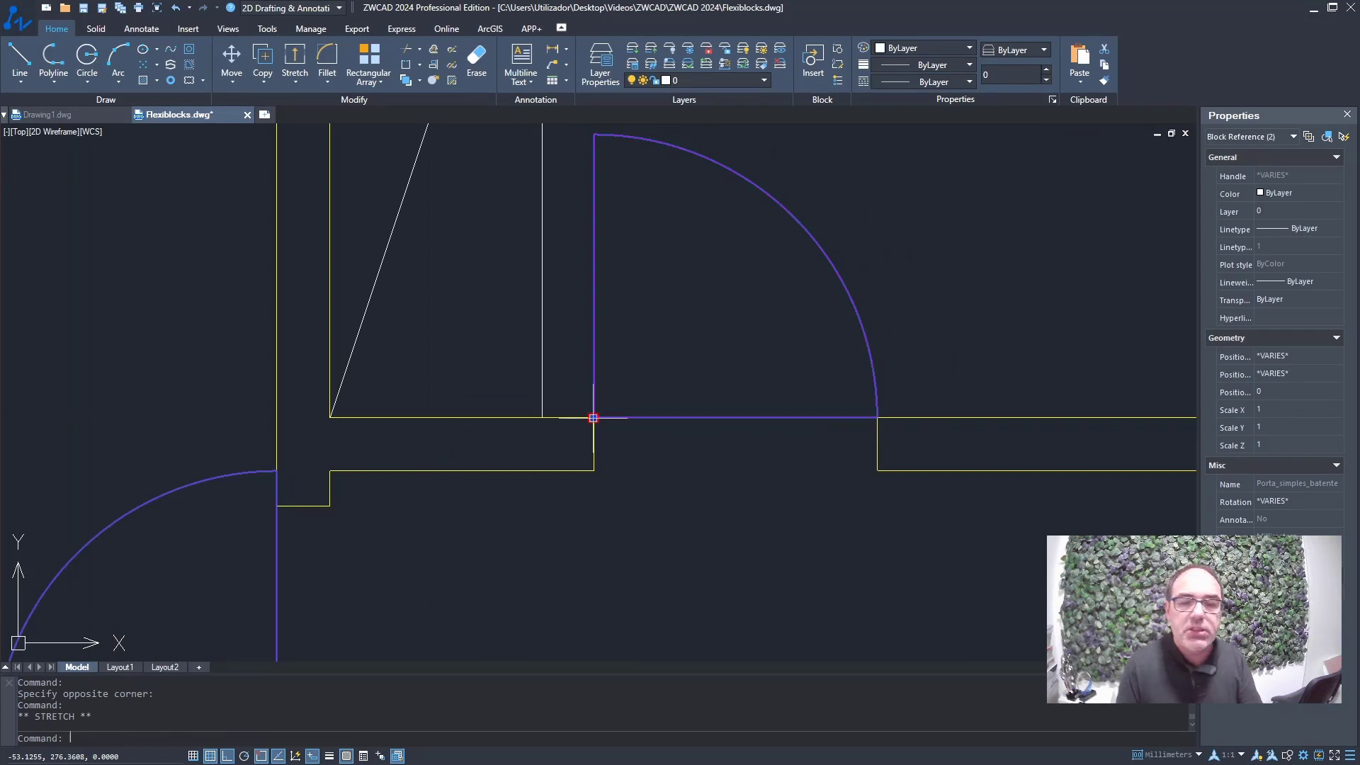
pyautogui.press('Escape')
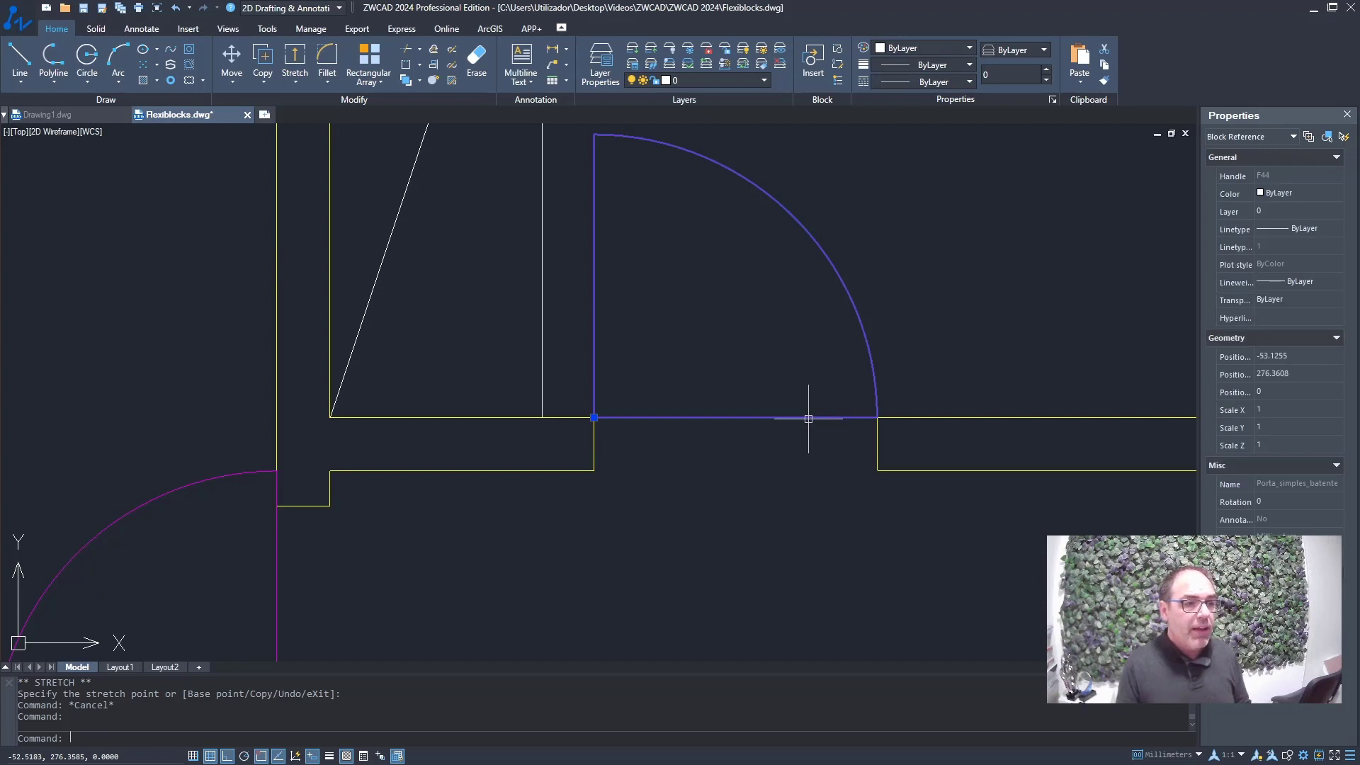
# Open the Porta_simples_batente door block in the block editor and examine the marker at the linear parameter's hinge end
pyautogui.doubleClick(806, 418)
pyautogui.click(670, 472)
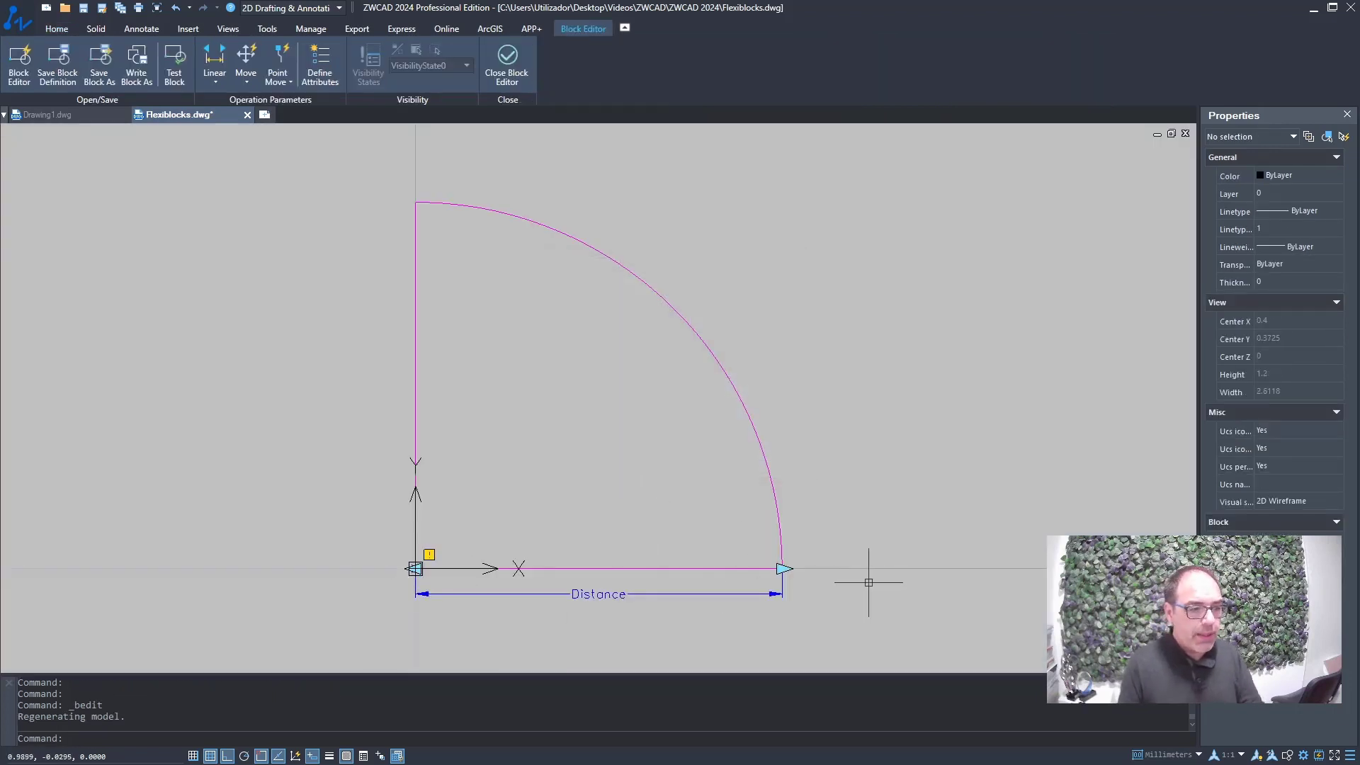
pyautogui.scroll(10, 425, 563)
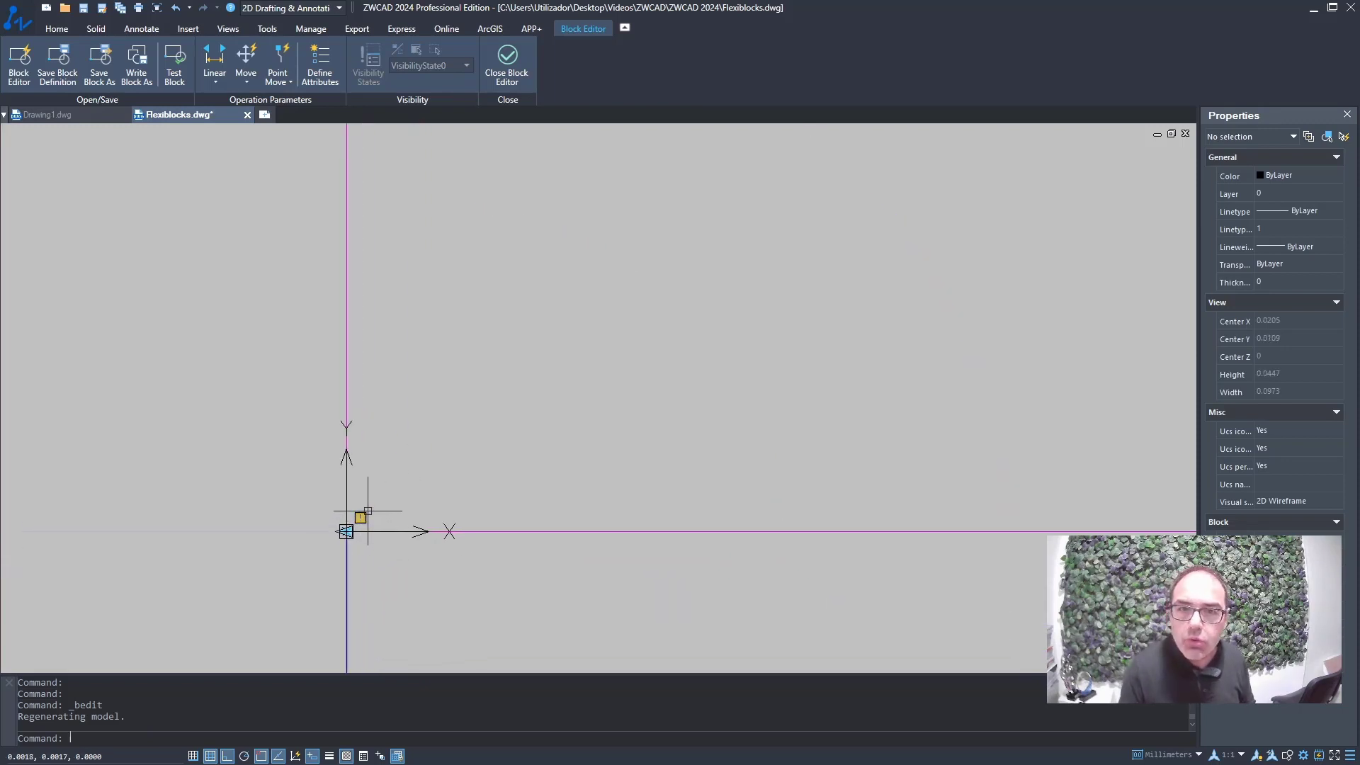
pyautogui.scroll(-14, 367, 510)
pyautogui.scroll(2, 577, 500)
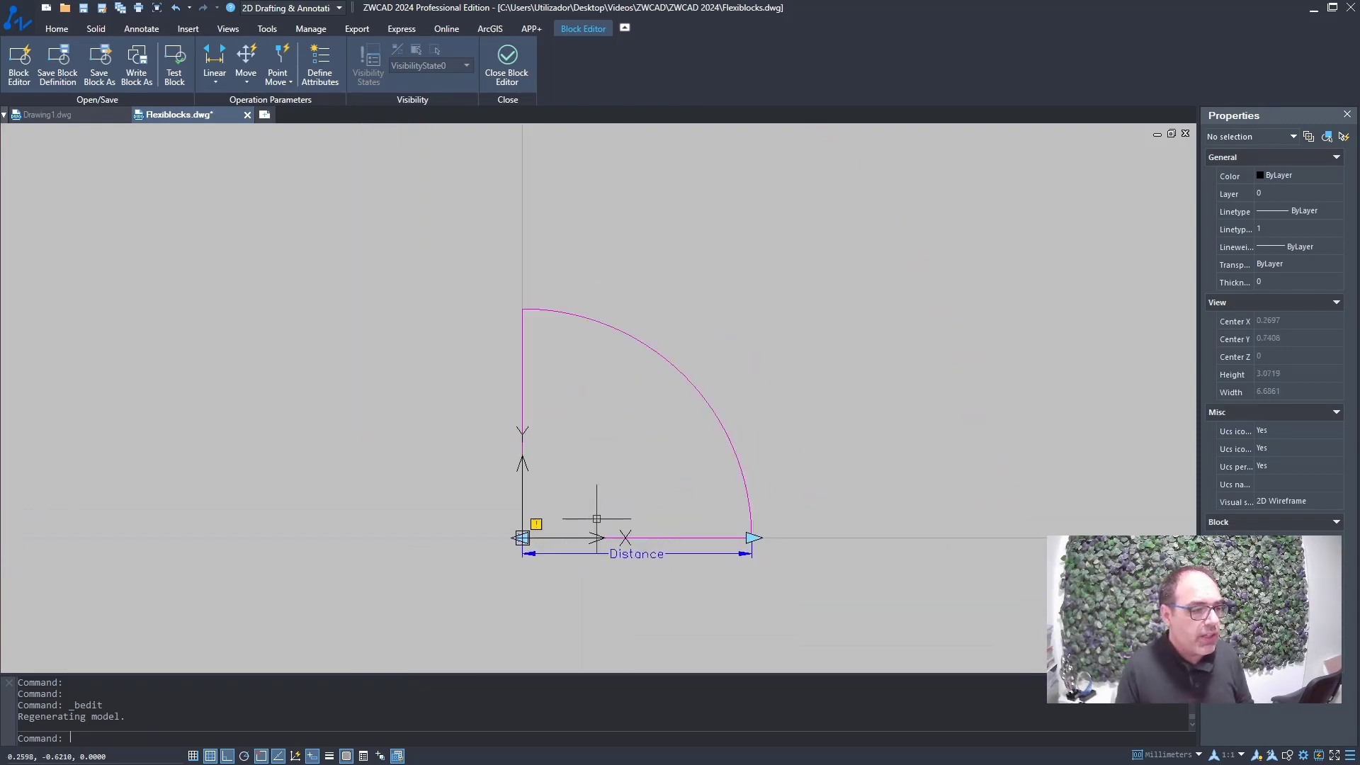
pyautogui.scroll(1, 596, 518)
pyautogui.moveTo(597, 519)
pyautogui.mouseDown(button='middle')
pyautogui.moveTo(296, 435)
pyautogui.moveTo(340, 488)
pyautogui.mouseUp(button='middle')
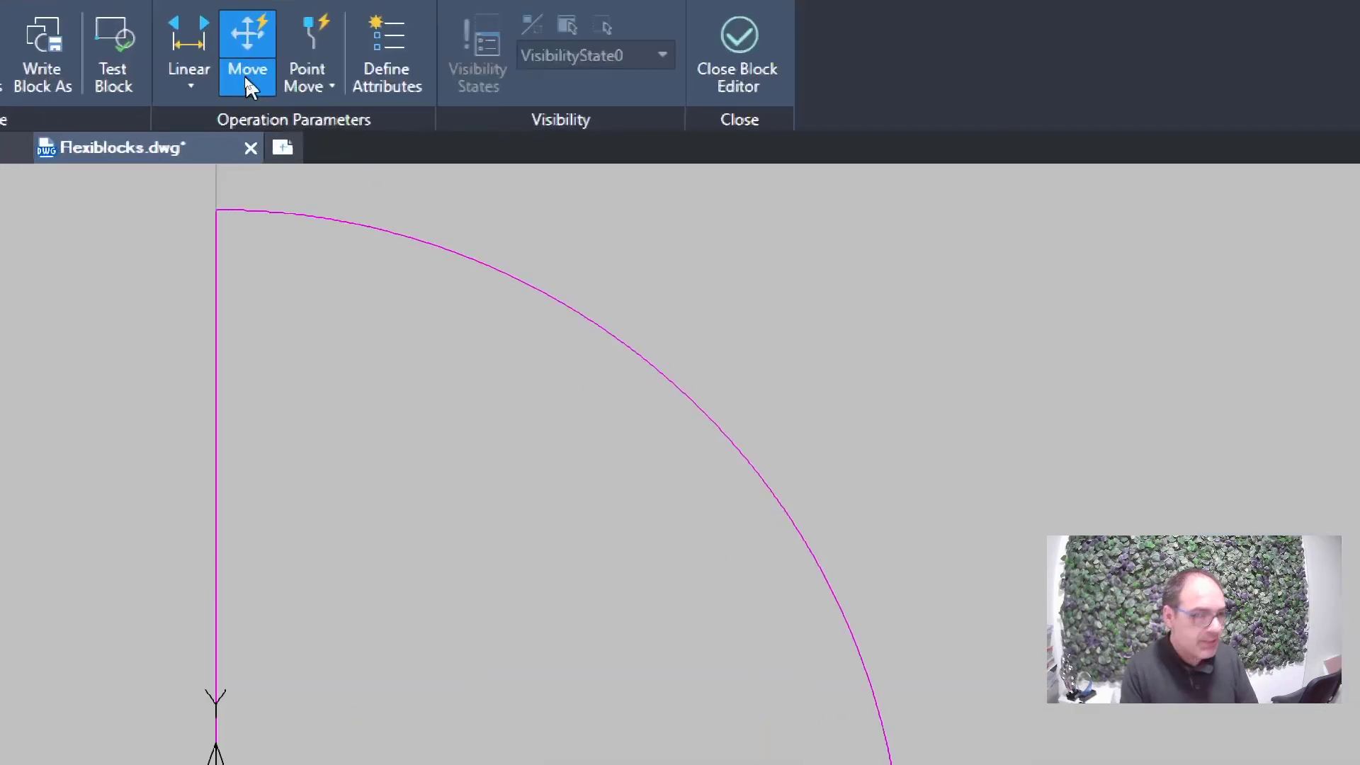
# Add a Scale action to the Distance parameter, with the door's vertical line, base line and arc as its objects
pyautogui.click(244, 75)
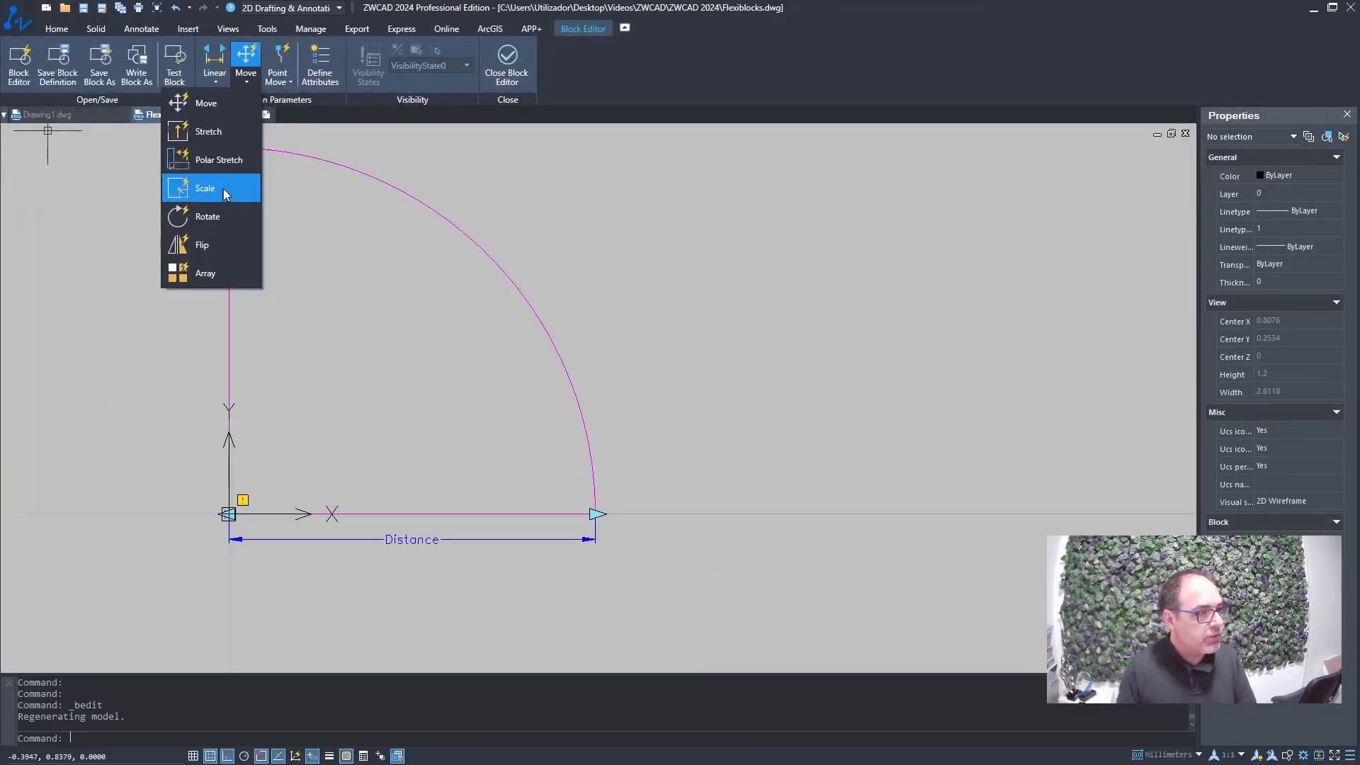
pyautogui.click(223, 189)
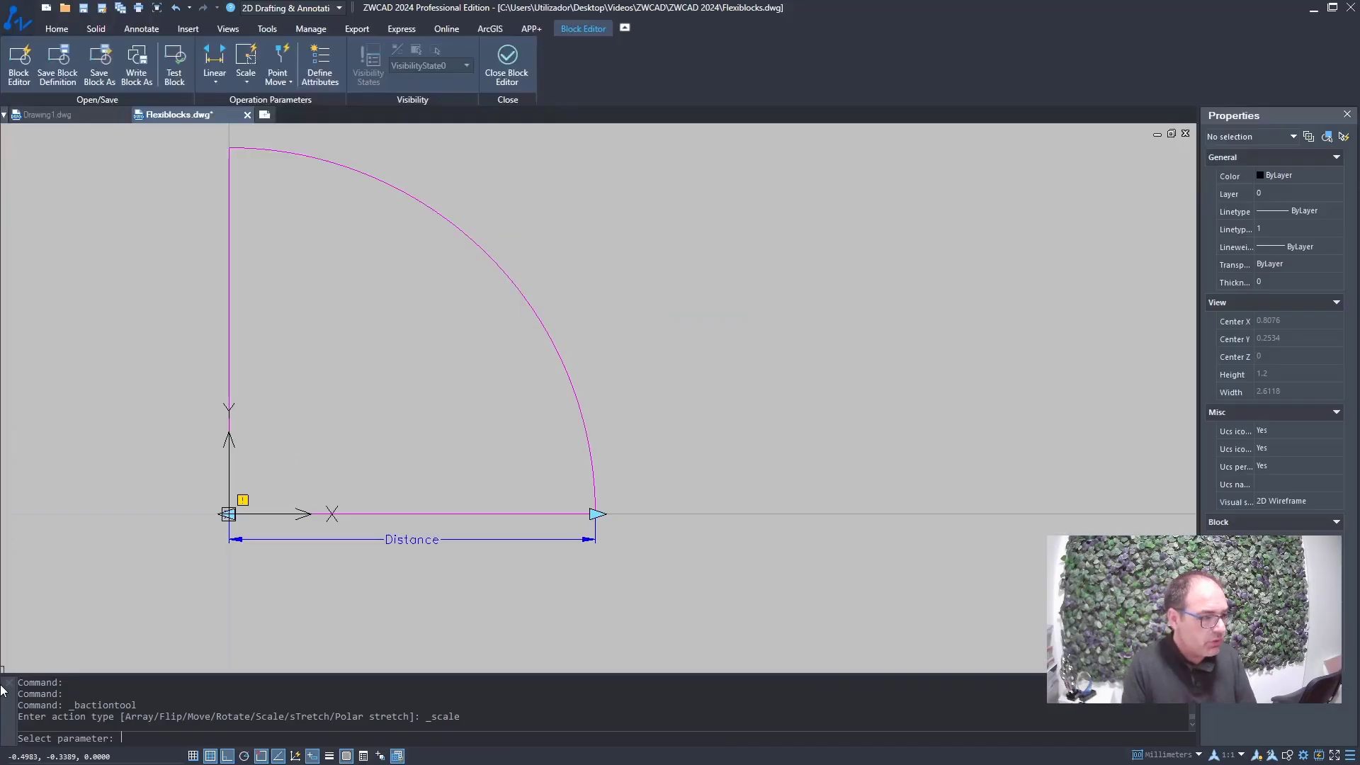
pyautogui.click(492, 541)
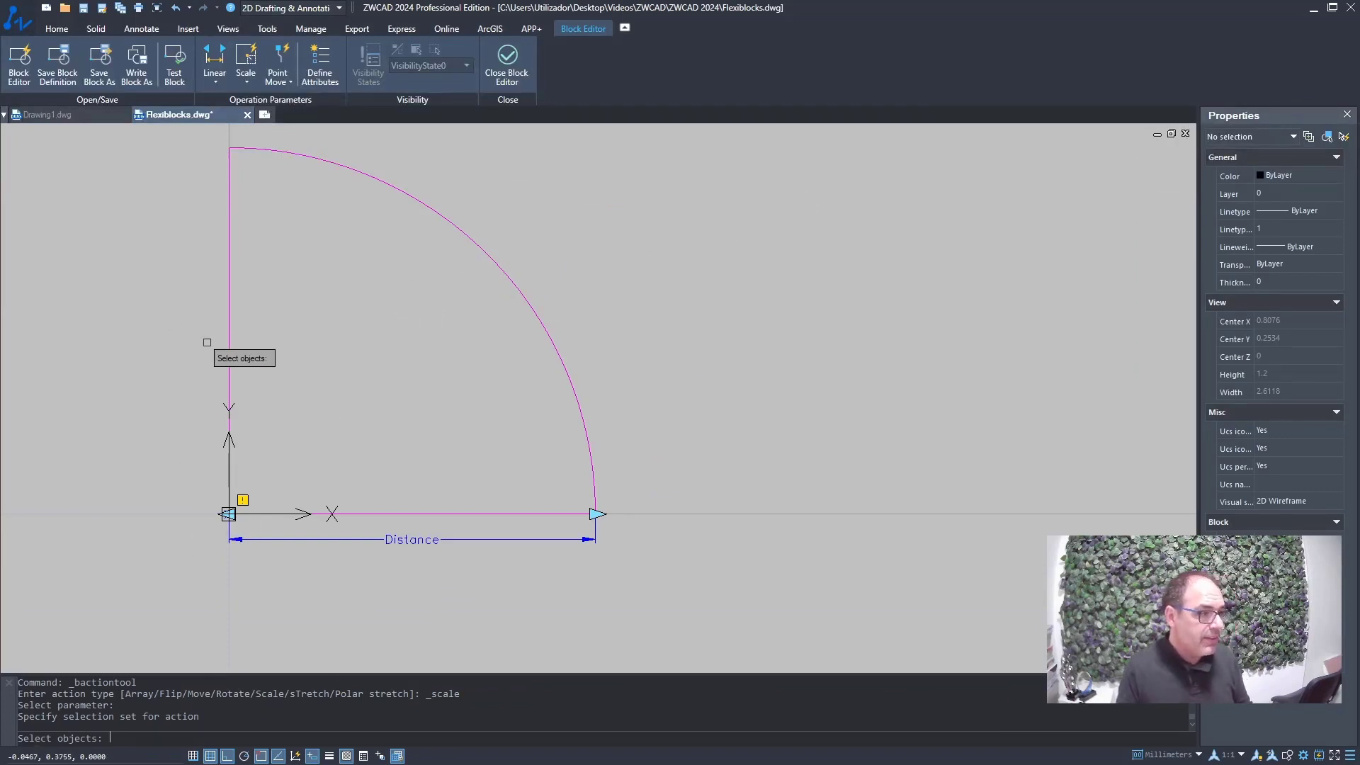
pyautogui.click(229, 351)
pyautogui.click(508, 512)
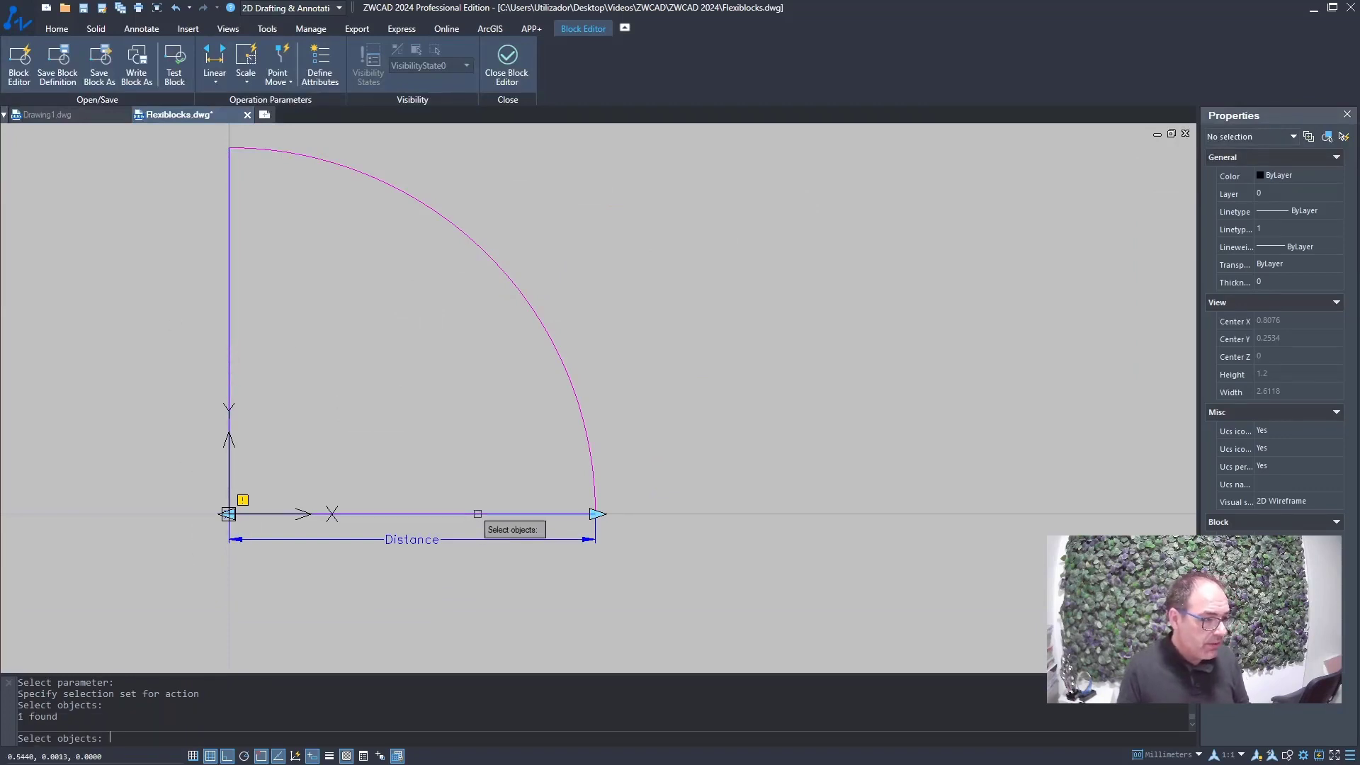
pyautogui.click(585, 418)
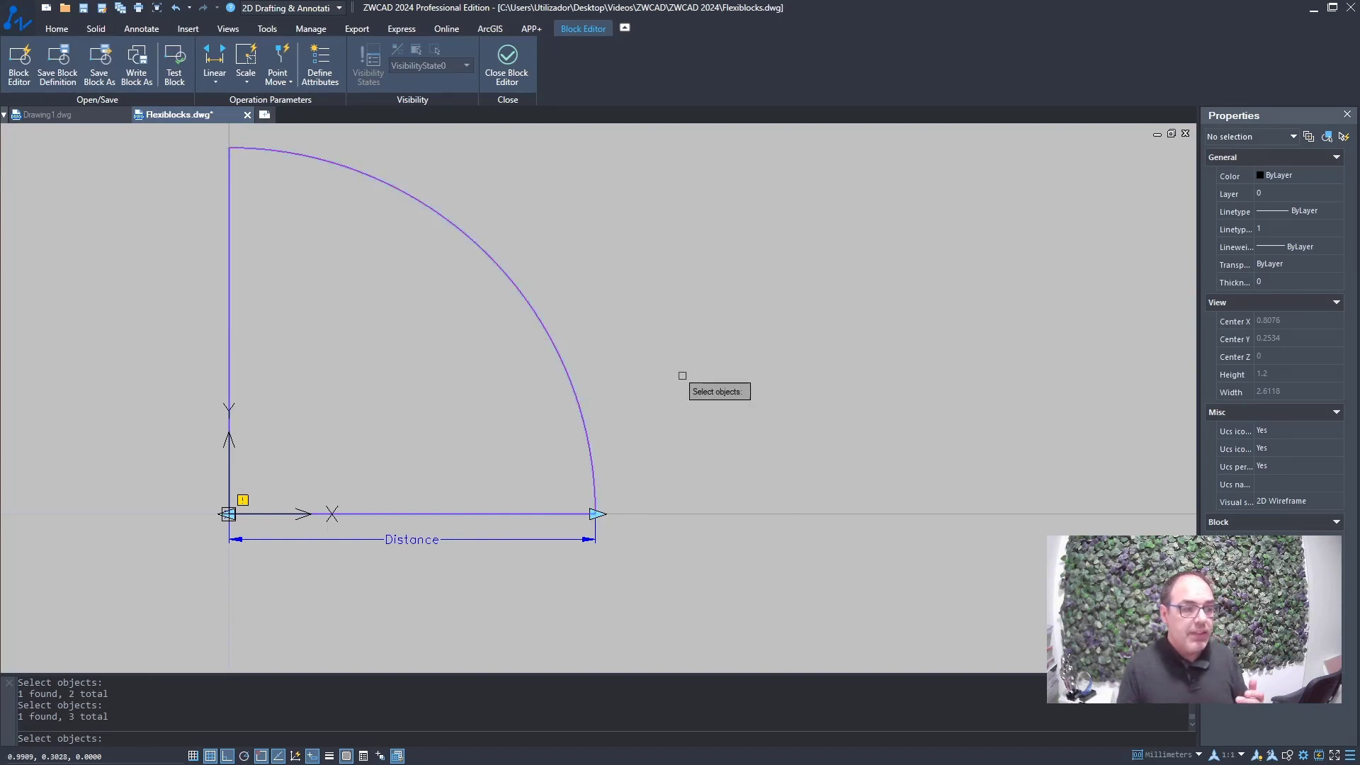
pyautogui.press('Return')
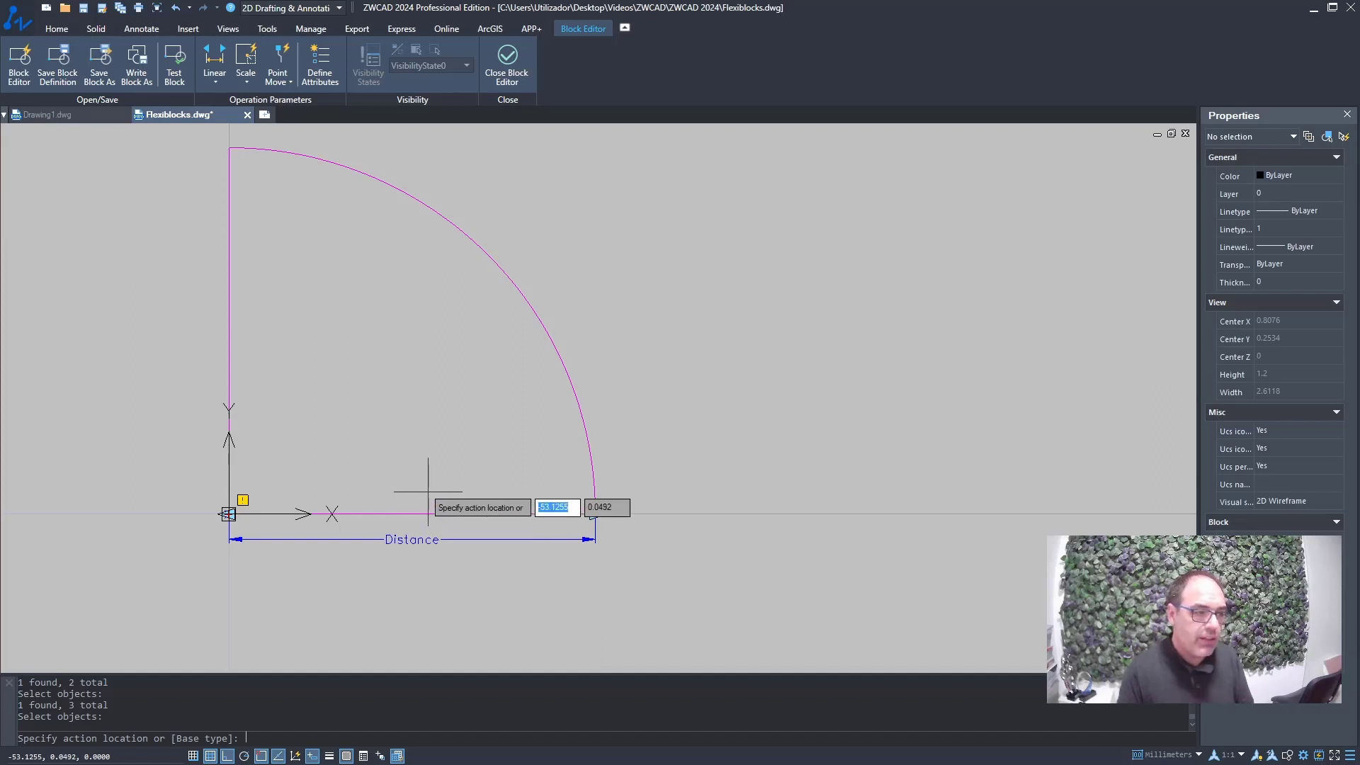
pyautogui.press('Return')
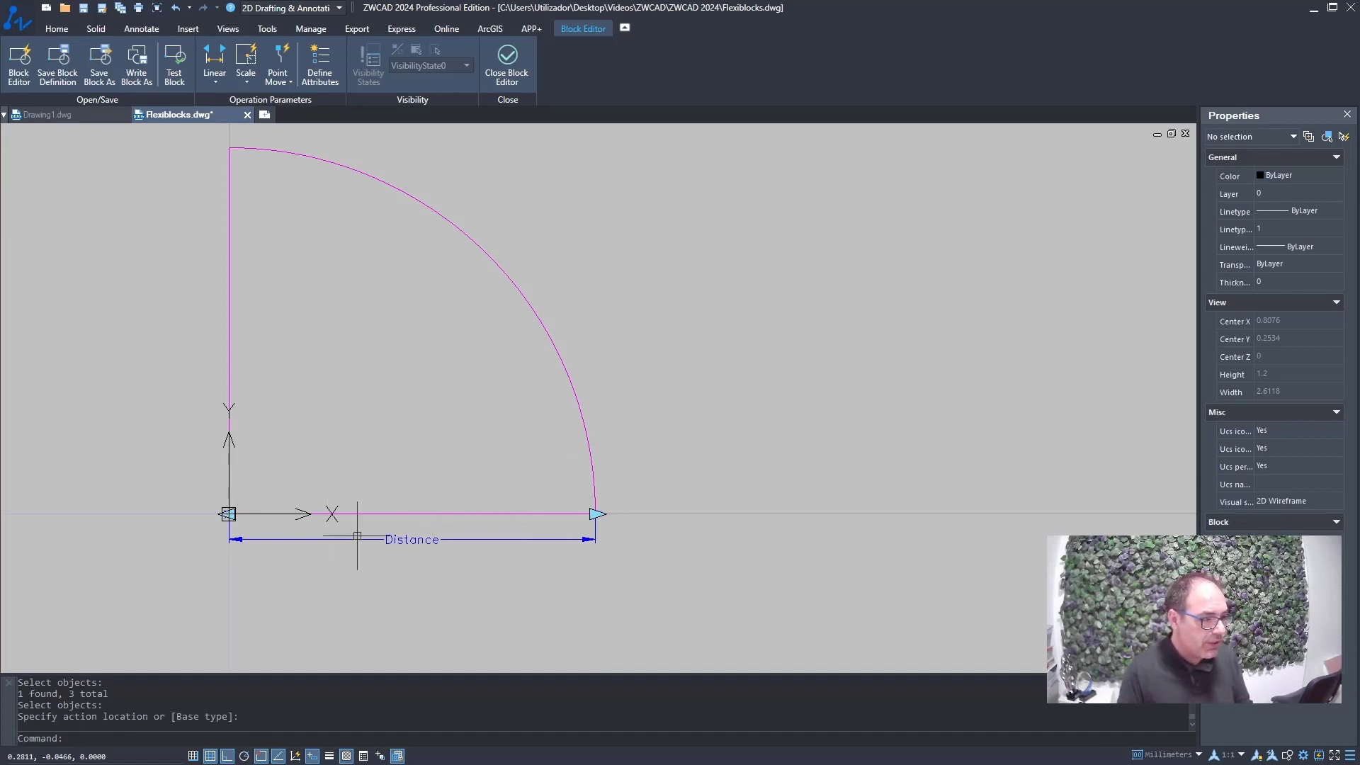
# Move the distant Scale action marker next to the door, just above the middle of its base line, and regenerate the display
pyautogui.middleClick(497, 465)
pyautogui.middleClick(497, 465)
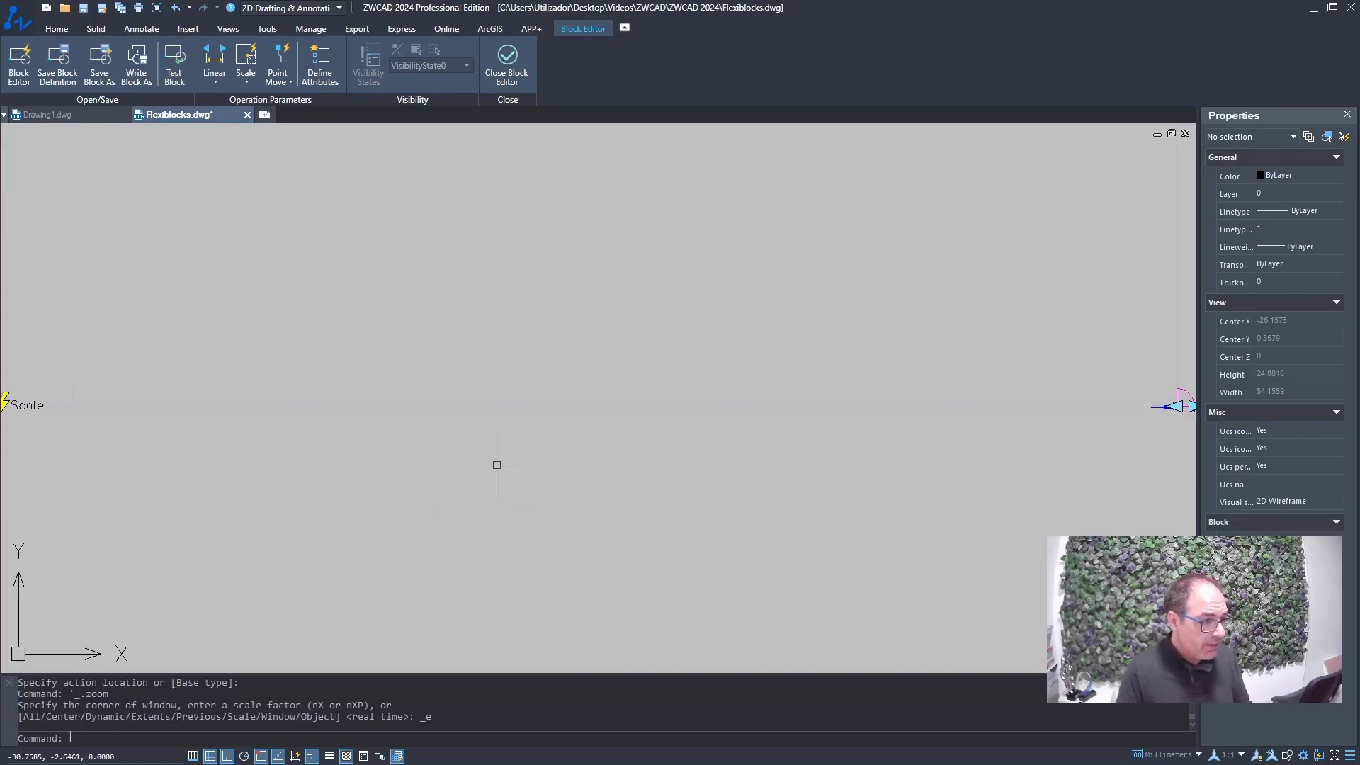
pyautogui.click(22, 404)
pyautogui.click(3, 405)
pyautogui.moveTo(1162, 406); pyautogui.dragTo(510, 479, button='middle')
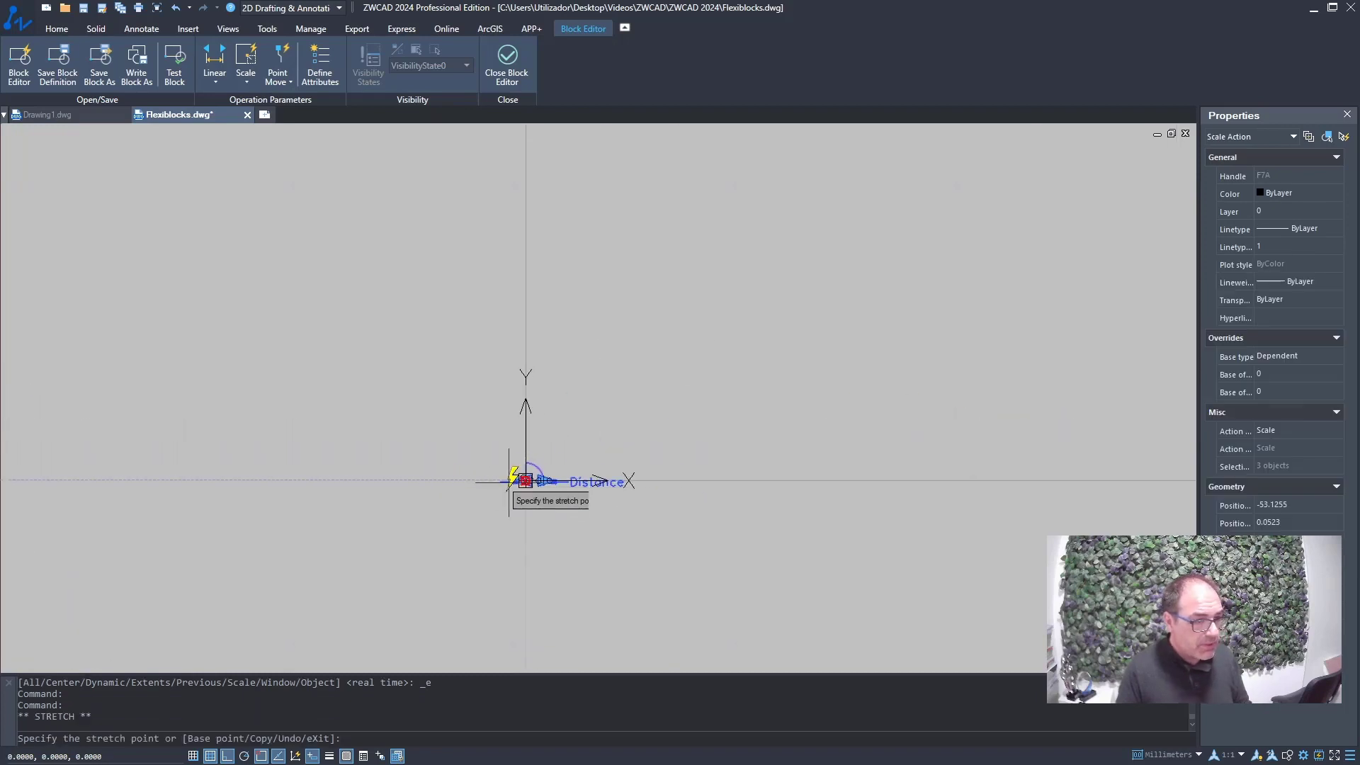
pyautogui.scroll(6, 553, 477)
pyautogui.moveTo(428, 510); pyautogui.dragTo(630, 400, button='middle')
pyautogui.click(430, 401)
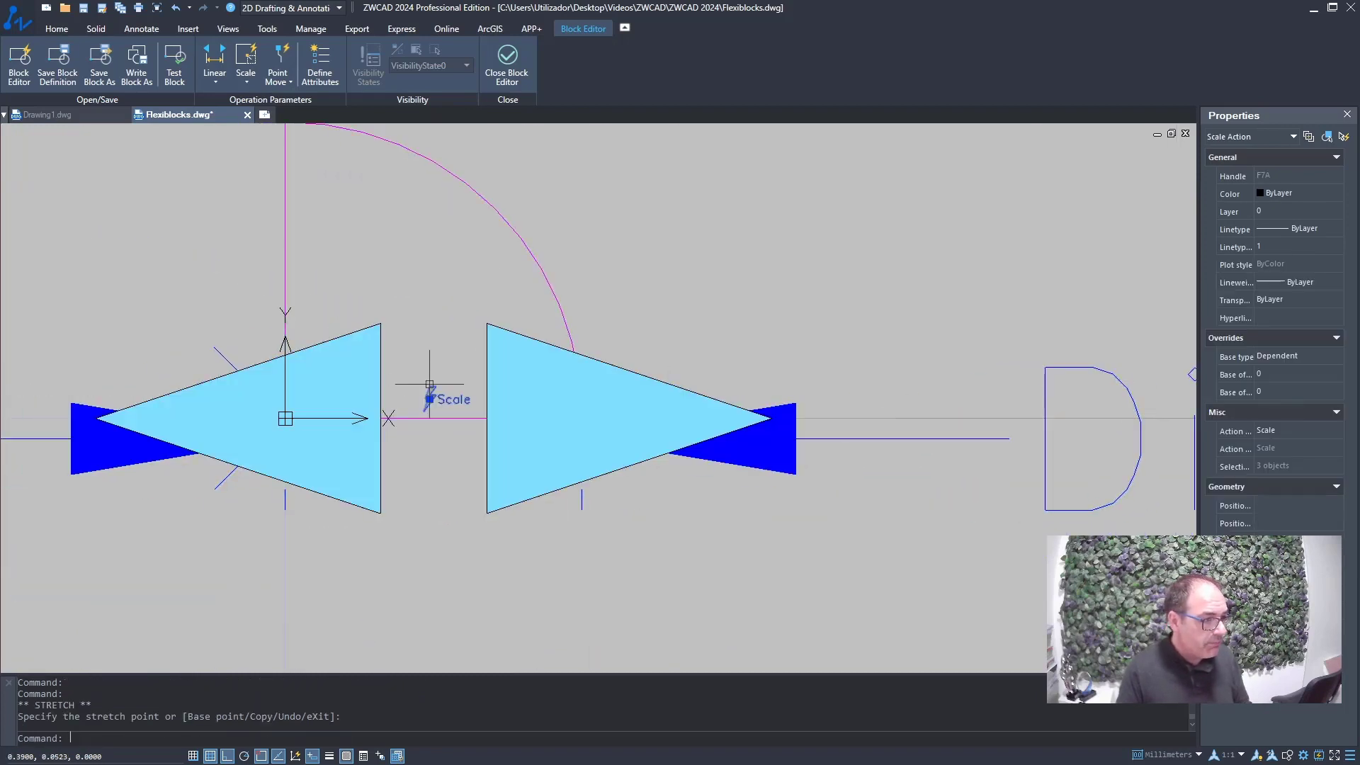
pyautogui.write('re')
pyautogui.press('Return')
pyautogui.moveTo(454, 374); pyautogui.dragTo(489, 447, button='middle')
pyautogui.click(819, 273)
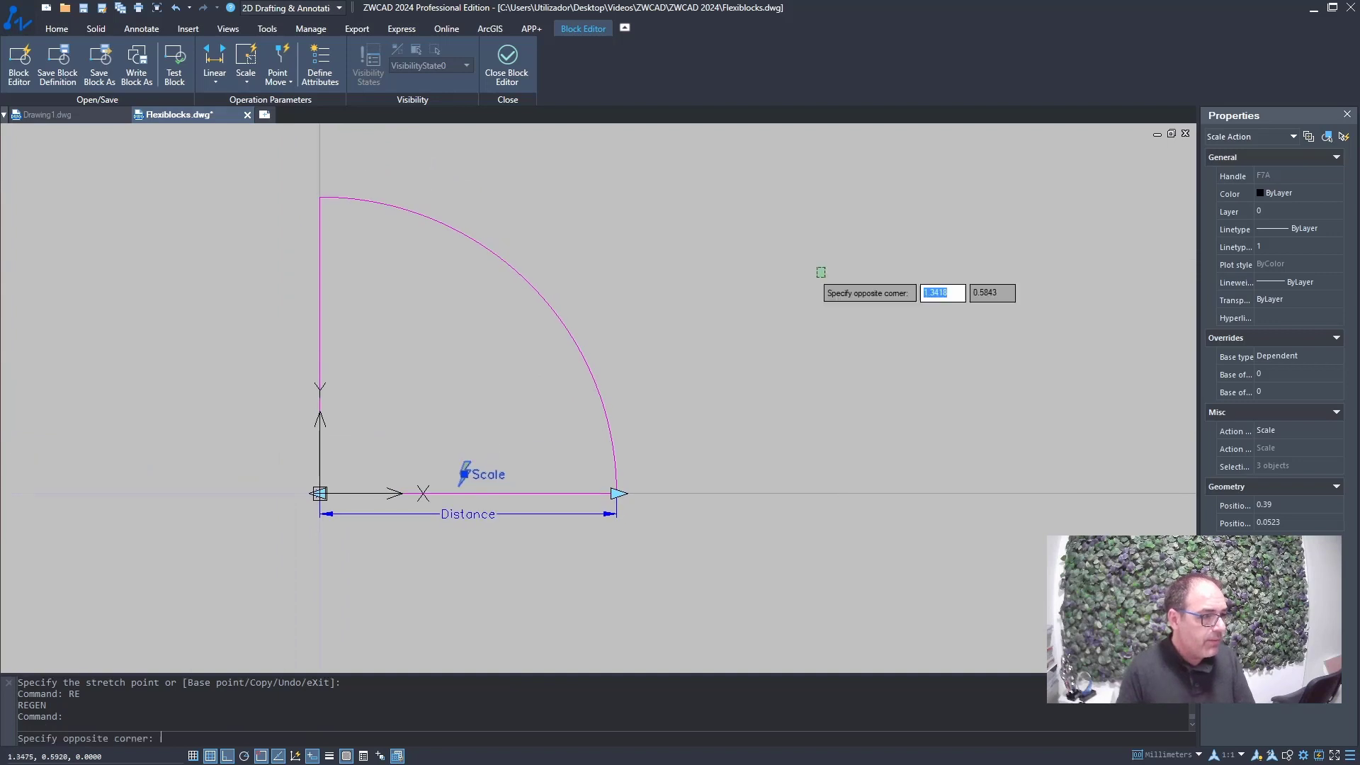
pyautogui.click(819, 273)
pyautogui.press('Escape')
# Inspect how the Distance parameter below the door's base is linked to the Scale action
pyautogui.scroll(2, 555, 468)
pyautogui.moveTo(578, 497); pyautogui.dragTo(847, 315, button='middle')
pyautogui.moveTo(748, 317); pyautogui.dragTo(690, 384, button='middle')
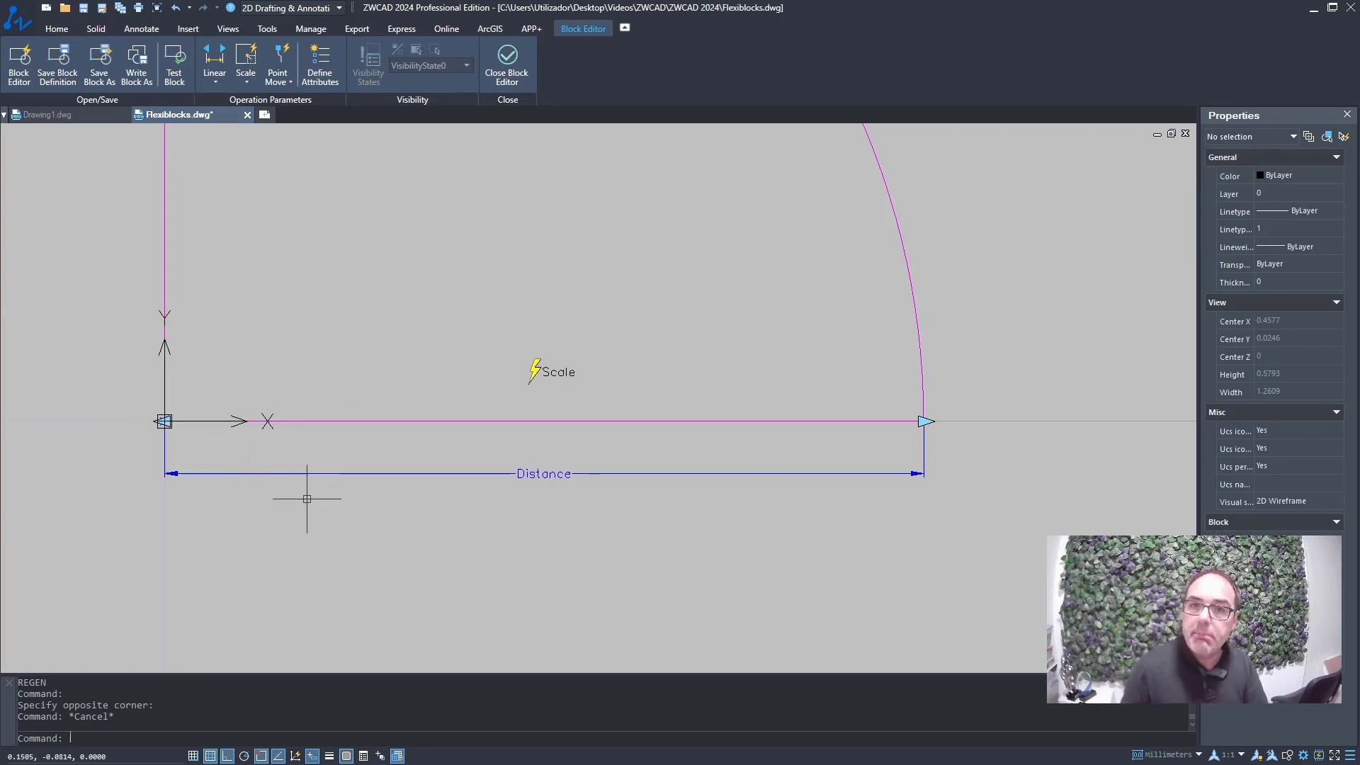
pyautogui.moveTo(715, 301); pyautogui.dragTo(713, 316, button='middle')
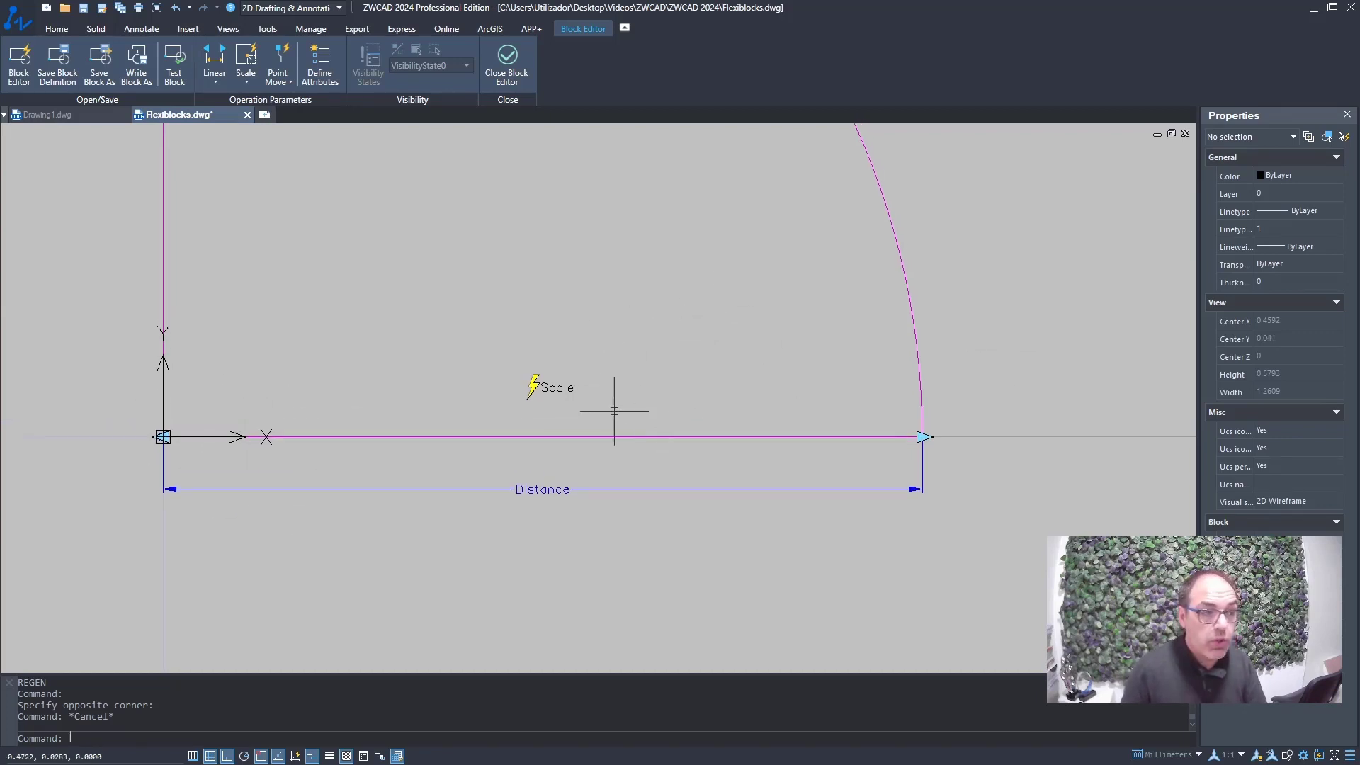
pyautogui.click(686, 496)
pyautogui.click(678, 488)
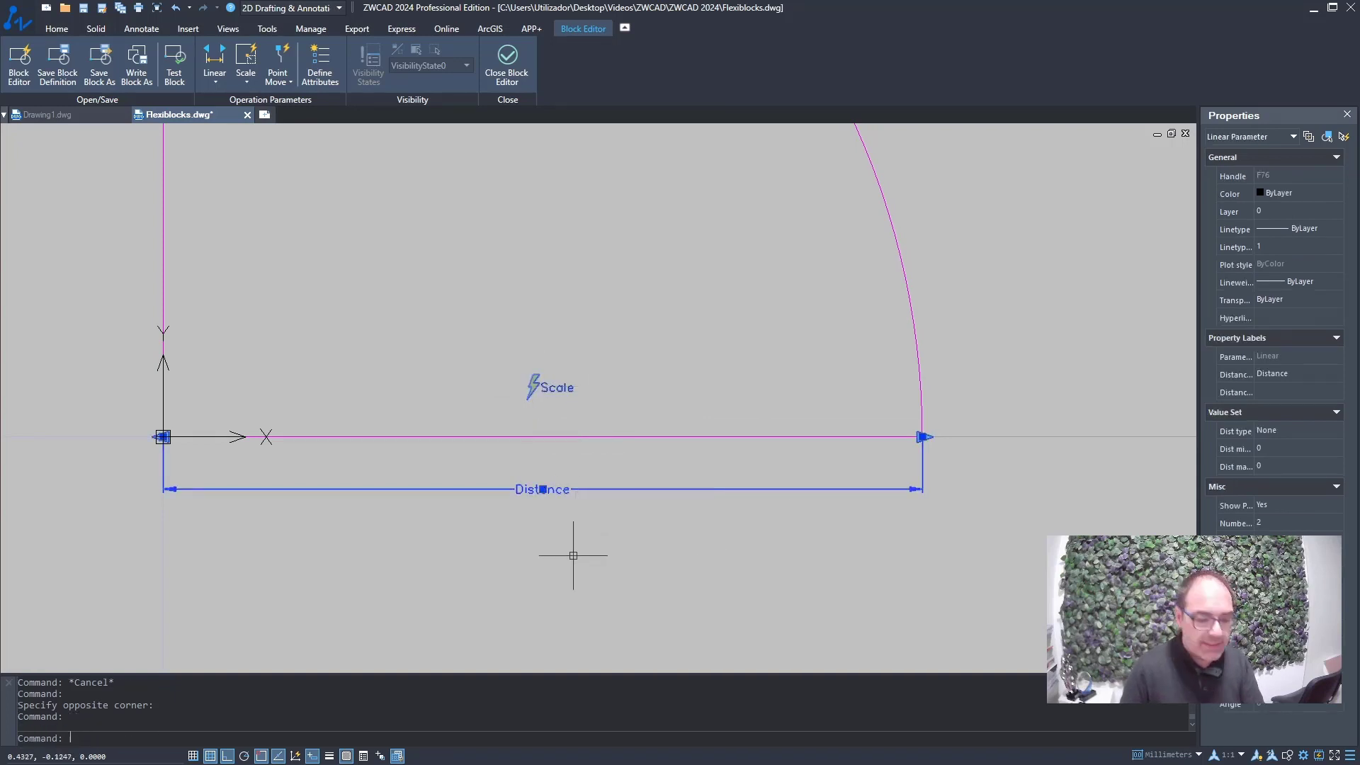
pyautogui.press('Escape')
pyautogui.press('Escape')
pyautogui.click(614, 489)
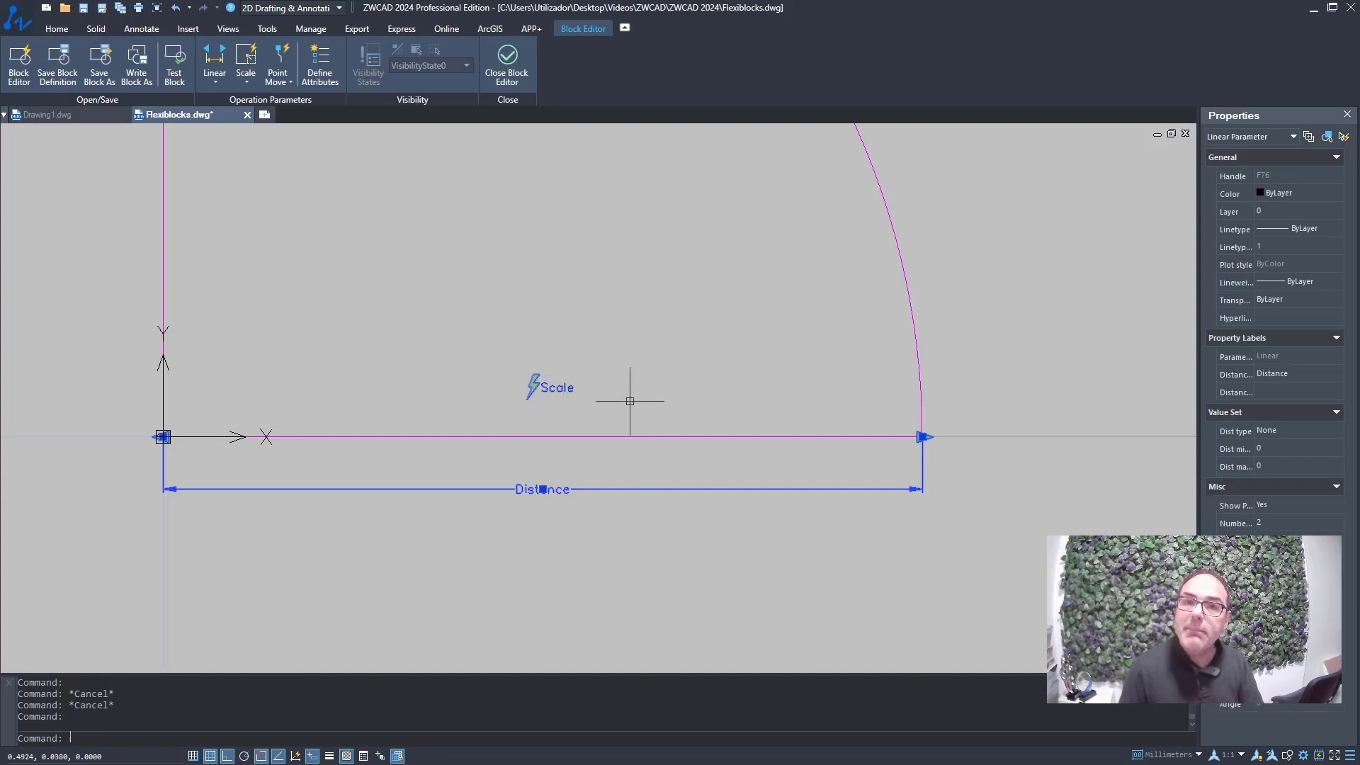
pyautogui.press('Escape')
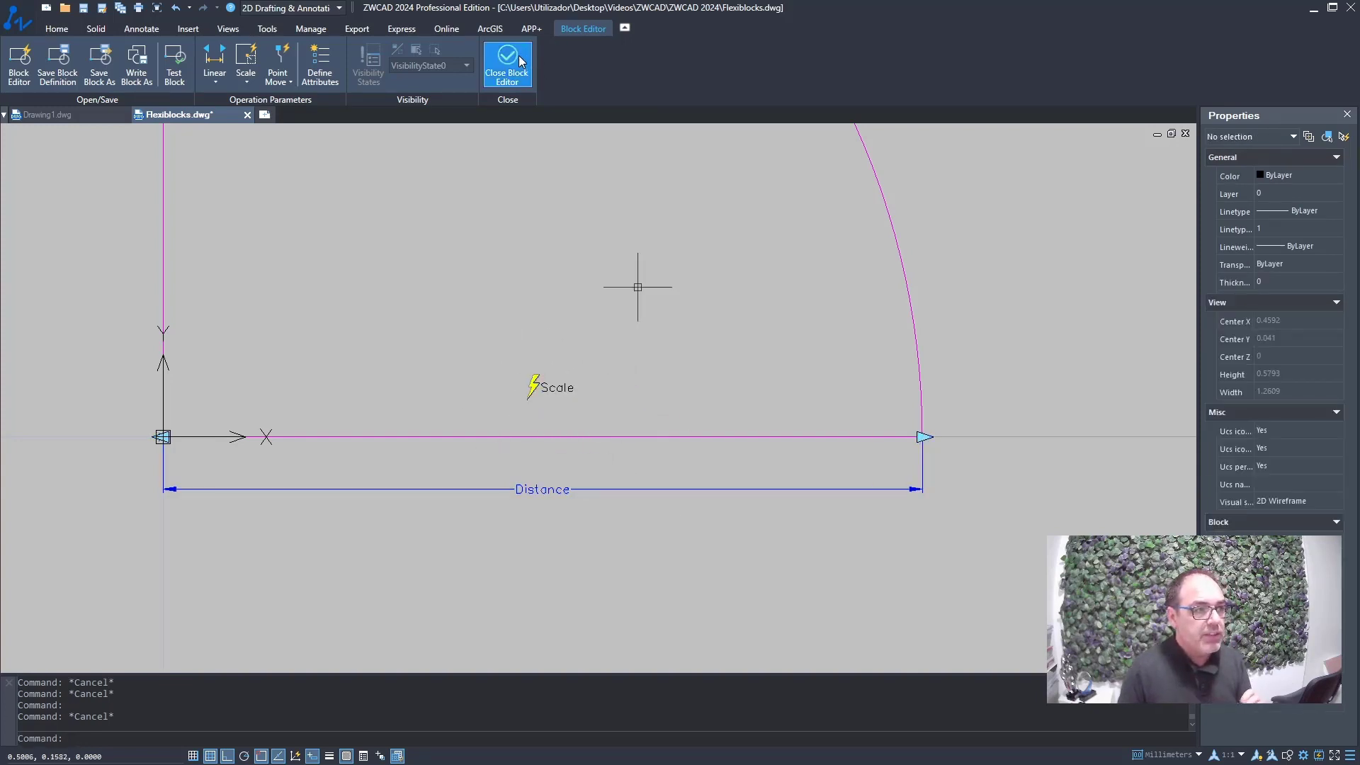
# Close the block editor and return to the floor plan, keeping the door block's new Scale action
pyautogui.click(520, 62)
pyautogui.click(643, 444)
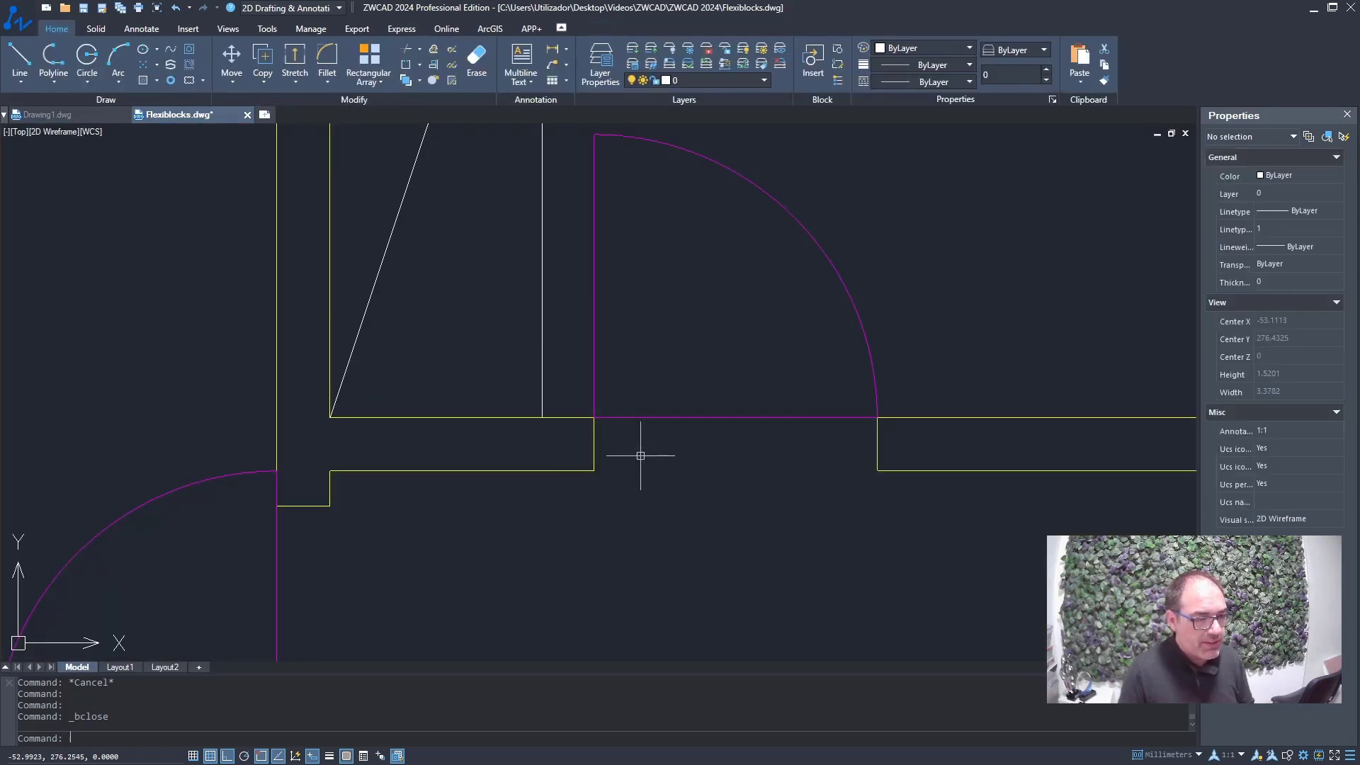
# Try shrinking the door in the doorway by moving its two width grips inward from both ends
pyautogui.click(670, 416)
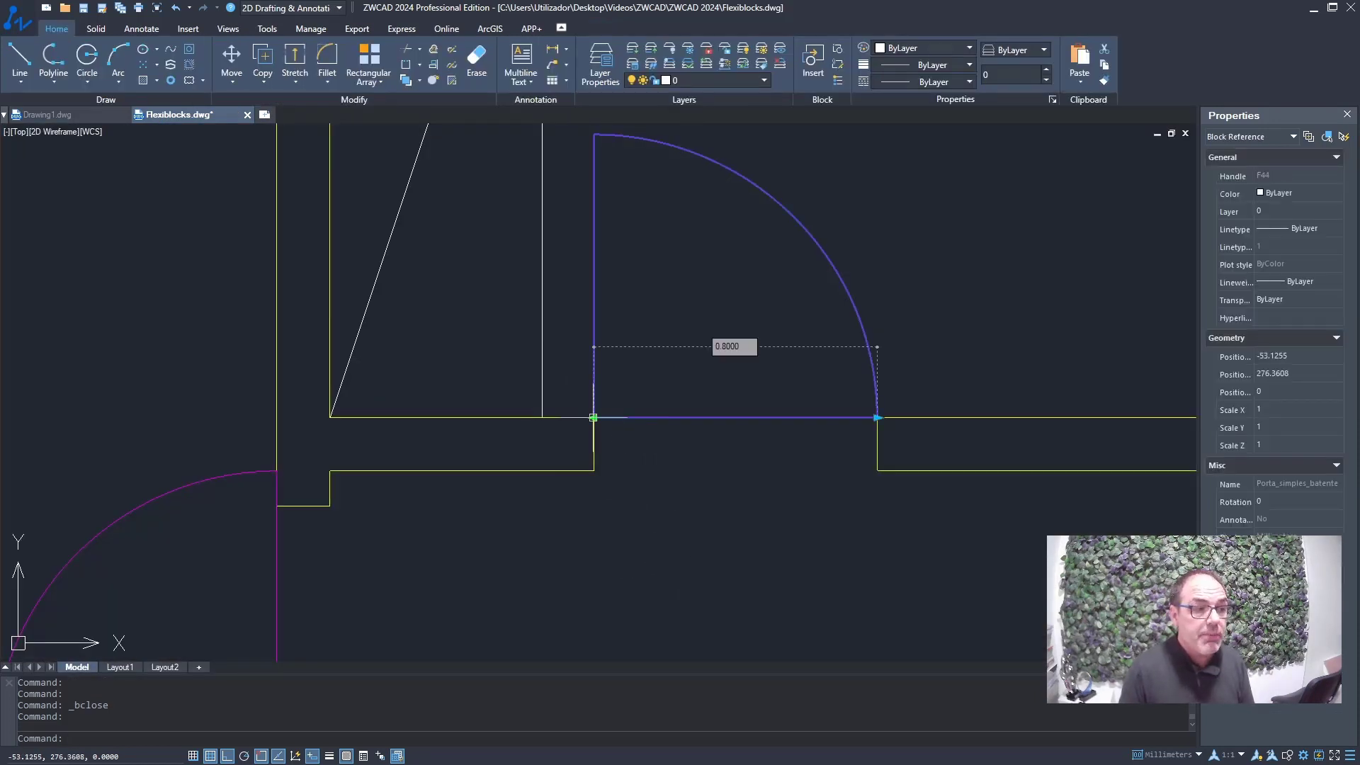
pyautogui.click(877, 418)
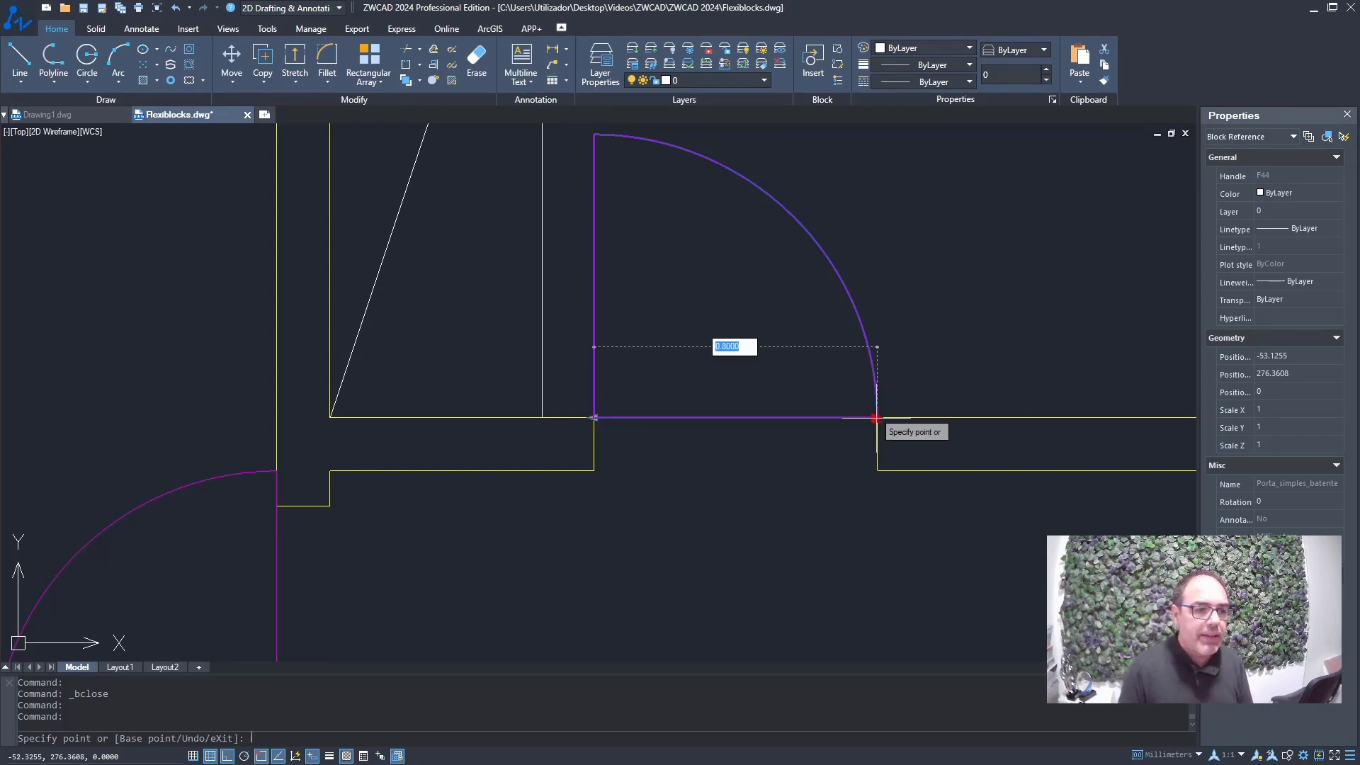
pyautogui.click(812, 419)
pyautogui.click(673, 424)
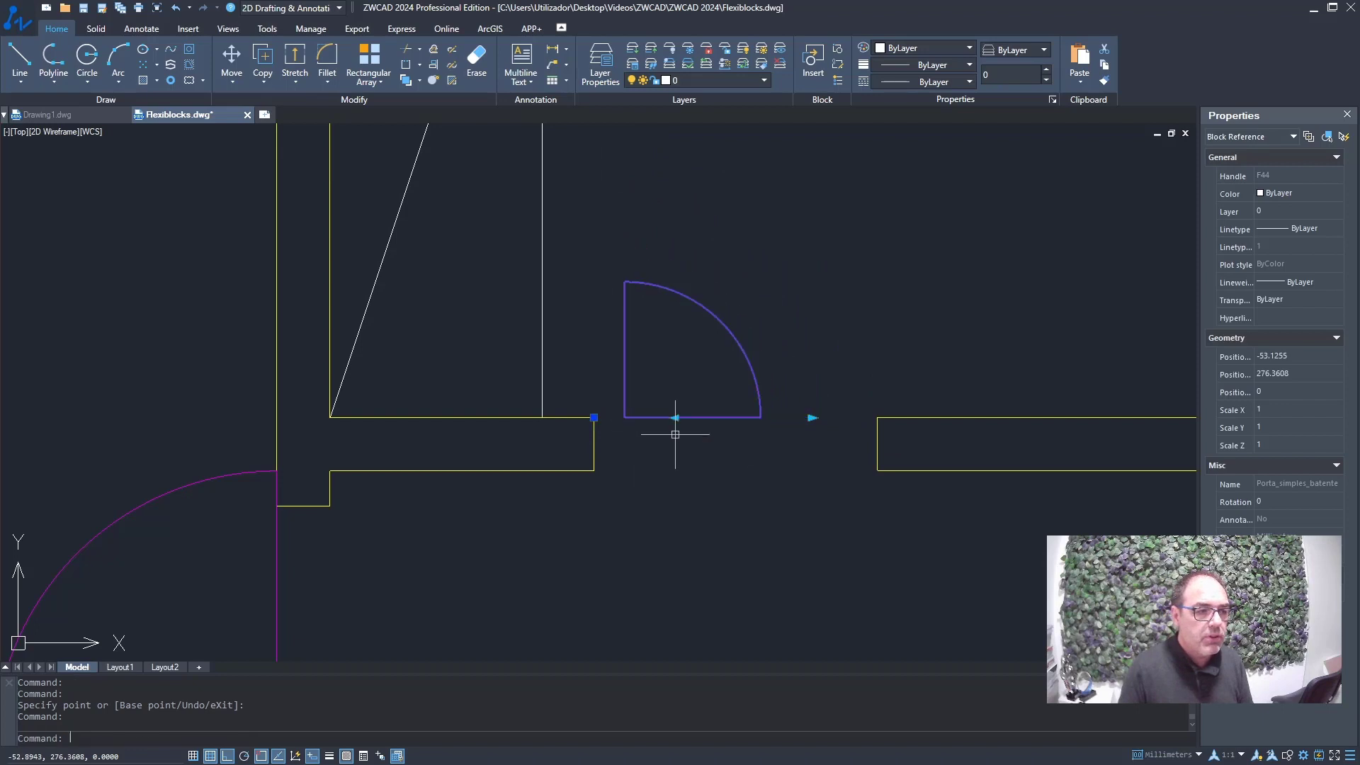
pyautogui.click(813, 418)
pyautogui.click(744, 436)
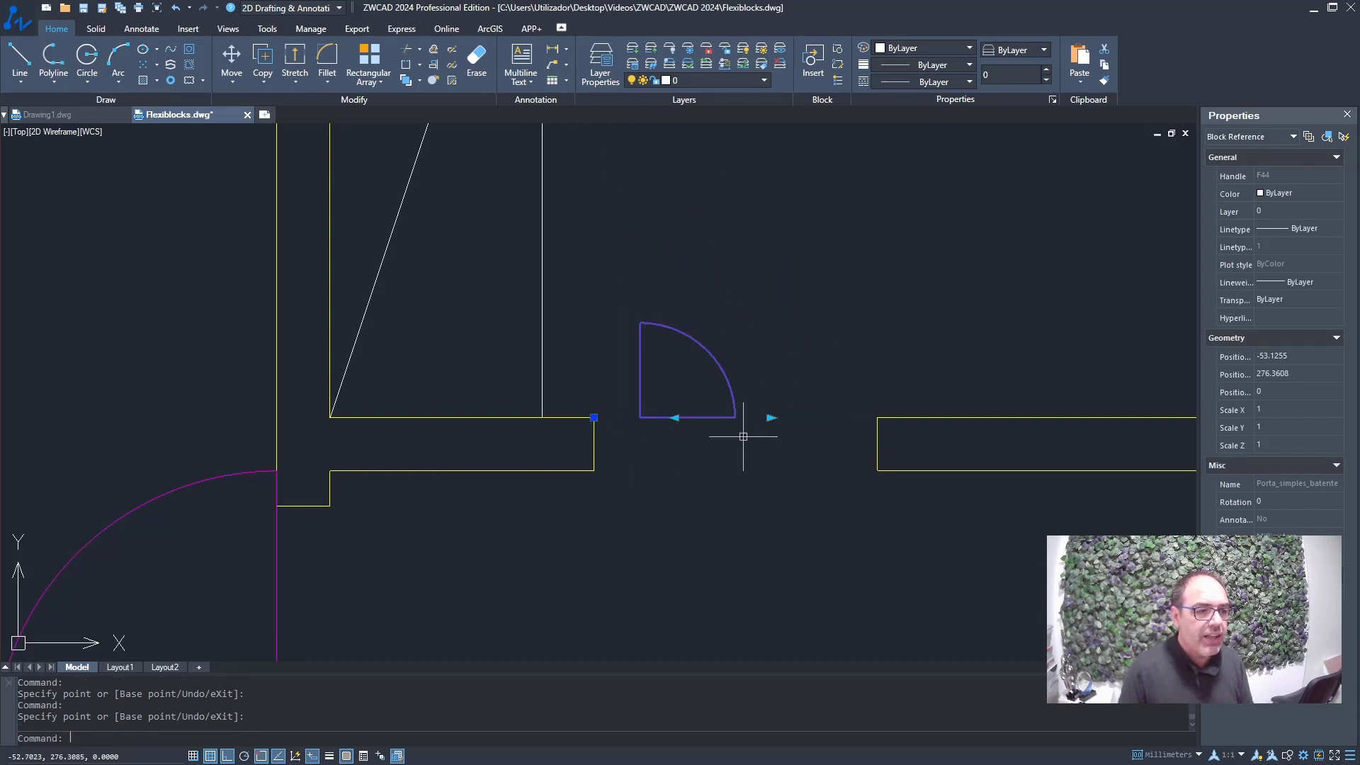
pyautogui.click(675, 418)
pyautogui.click(729, 418)
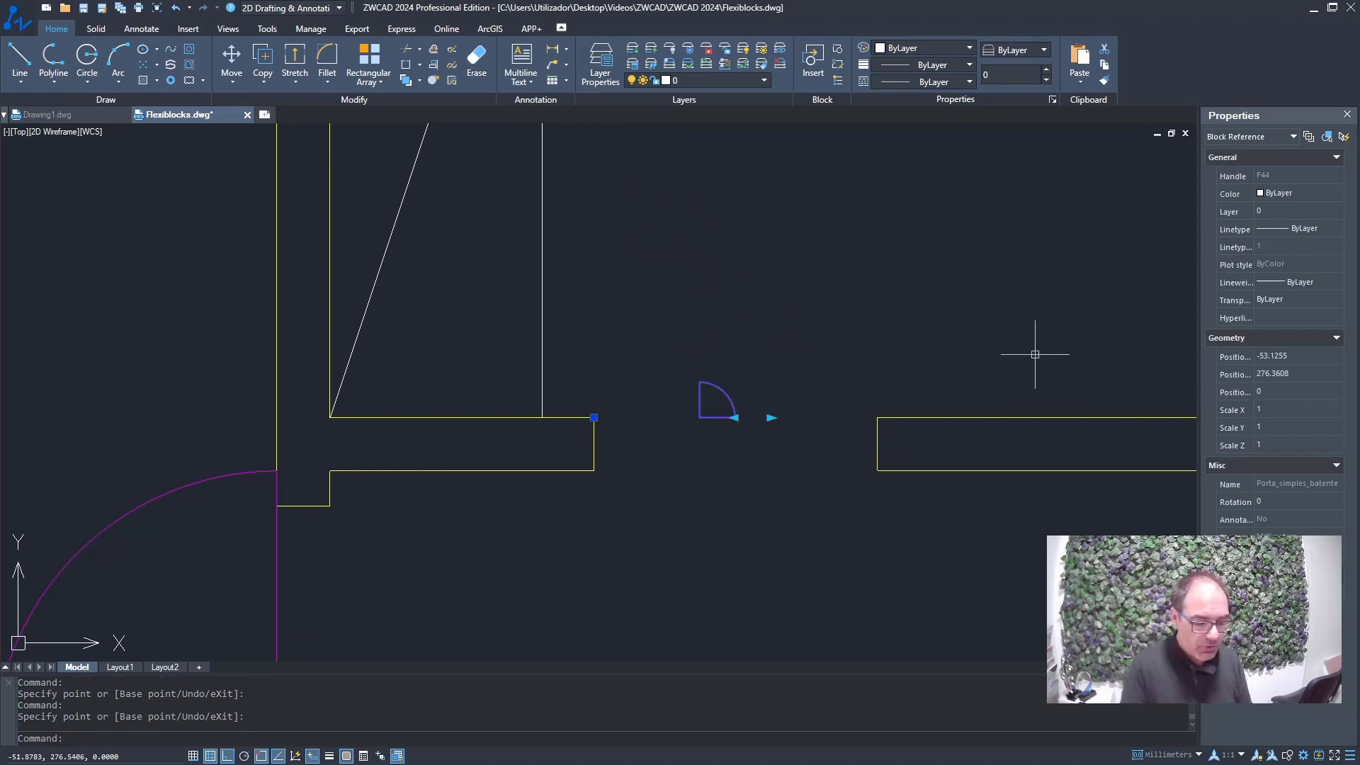
# Undo the grip stretches made to the door
pyautogui.press('Escape')
pyautogui.hotkey('ctrl', 'z')
pyautogui.hotkey('ctrl', 'z')
pyautogui.hotkey('ctrl', 'z')
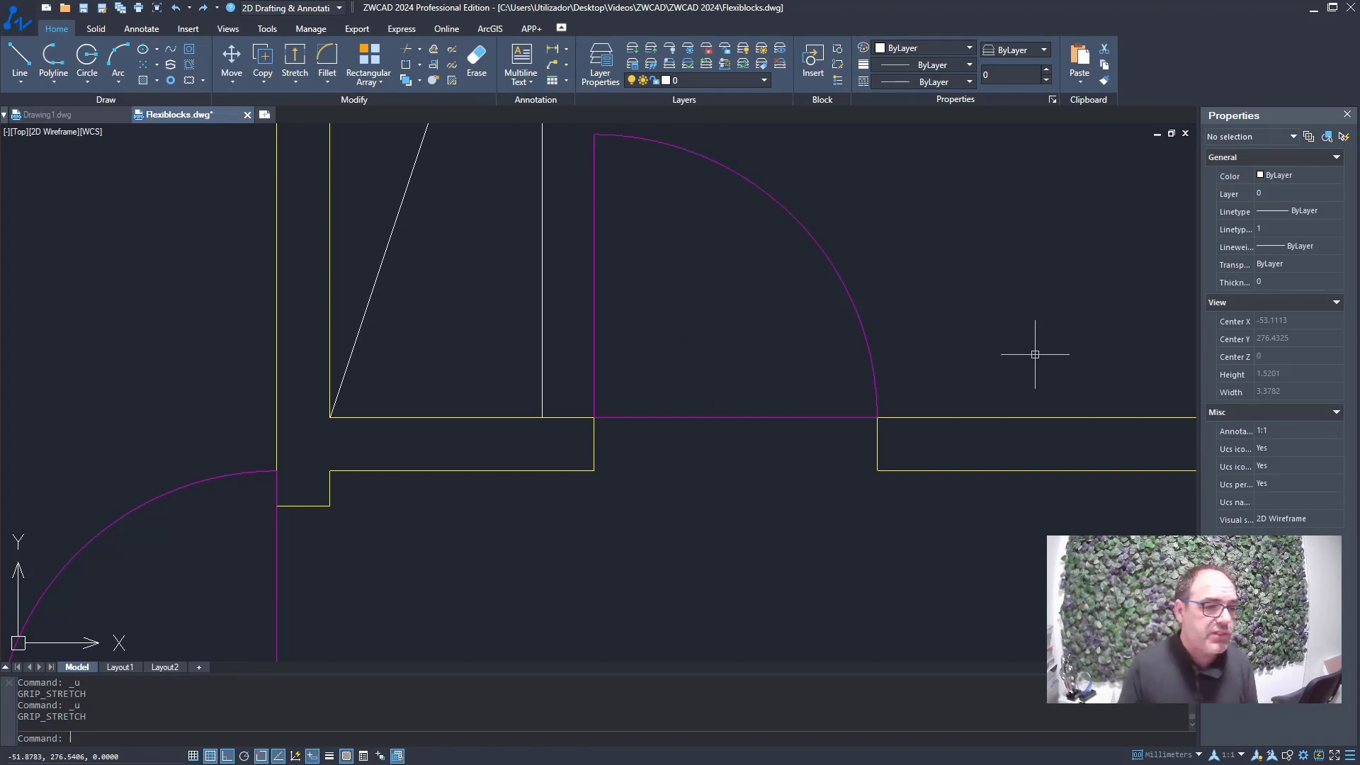
# Select the door block in the doorway and check the width grips at both ends of its base
pyautogui.click(933, 193)
pyautogui.click(638, 325)
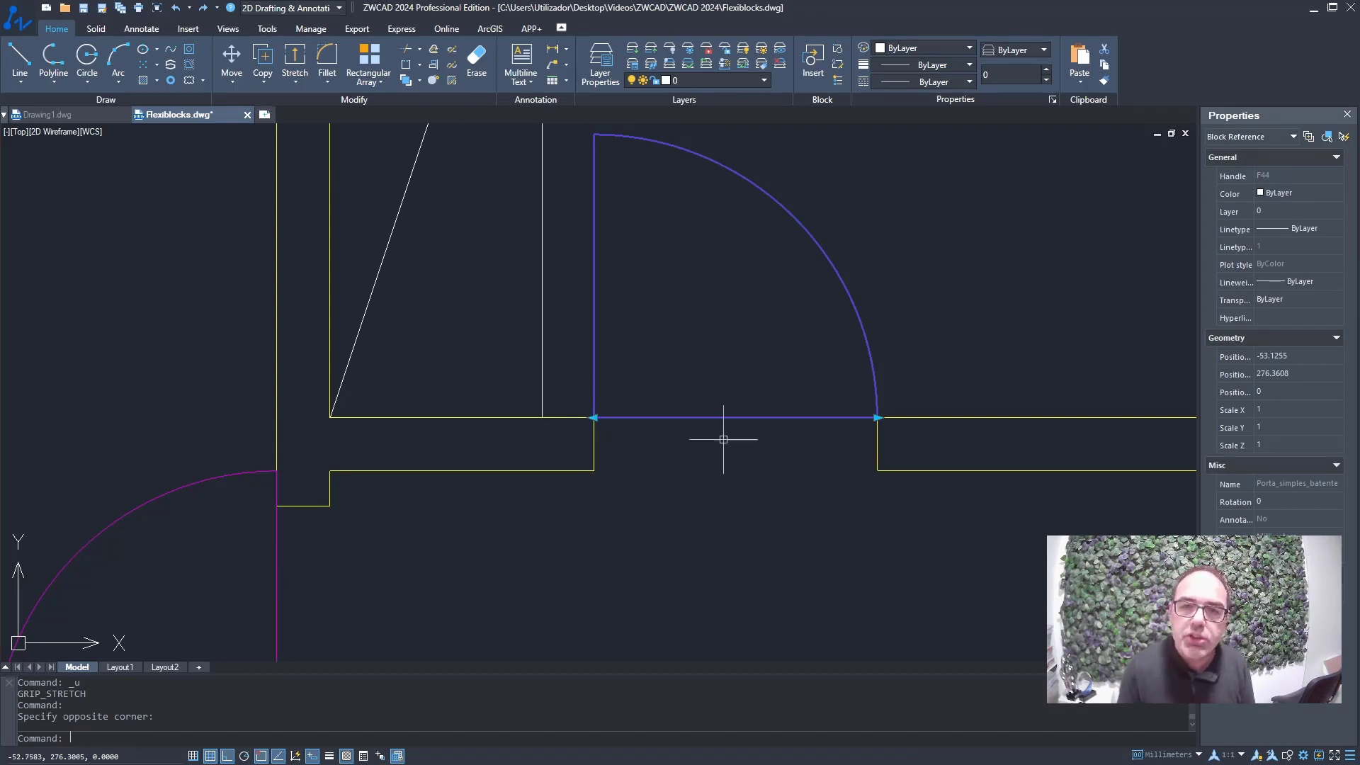
pyautogui.moveTo(877, 418)
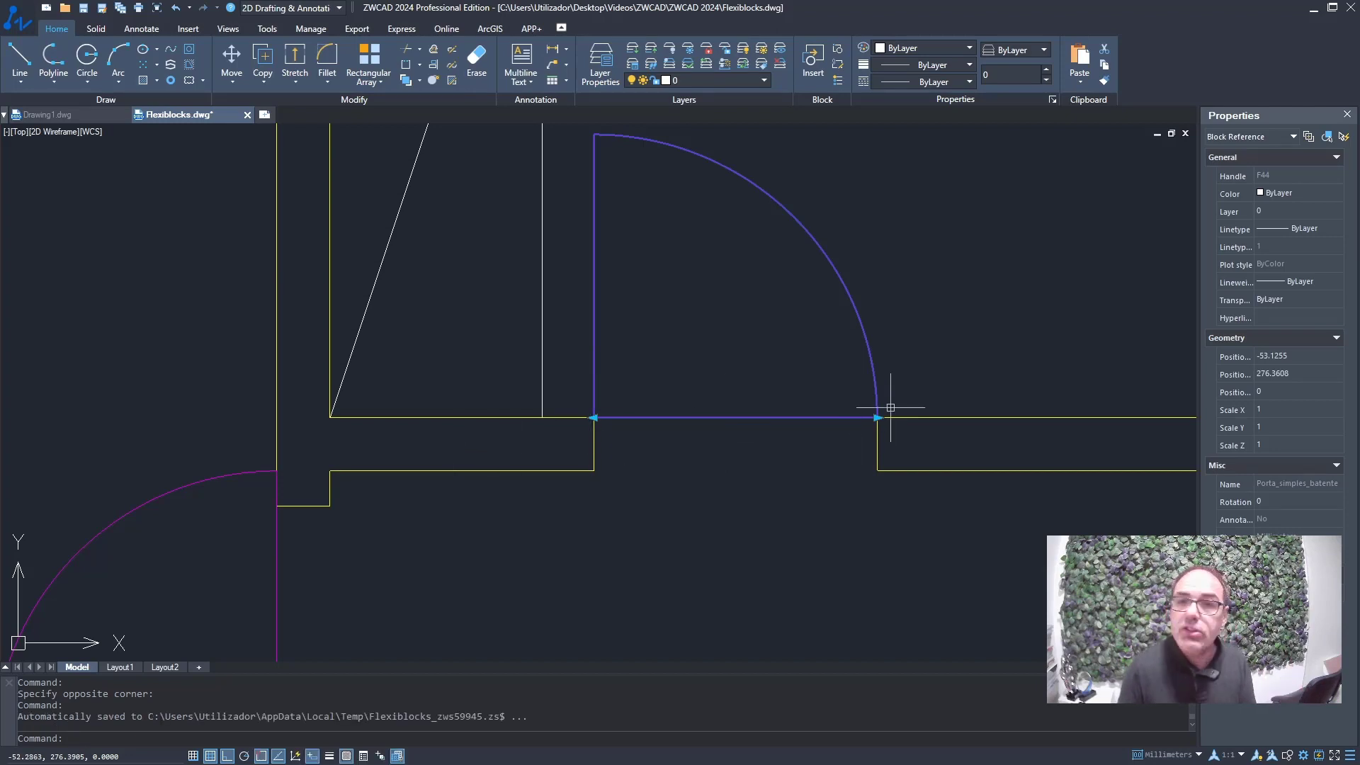
# Reopen the Porta_simples_batente block for editing and select its Distance linear parameter with its property names readable
pyautogui.doubleClick(829, 412)
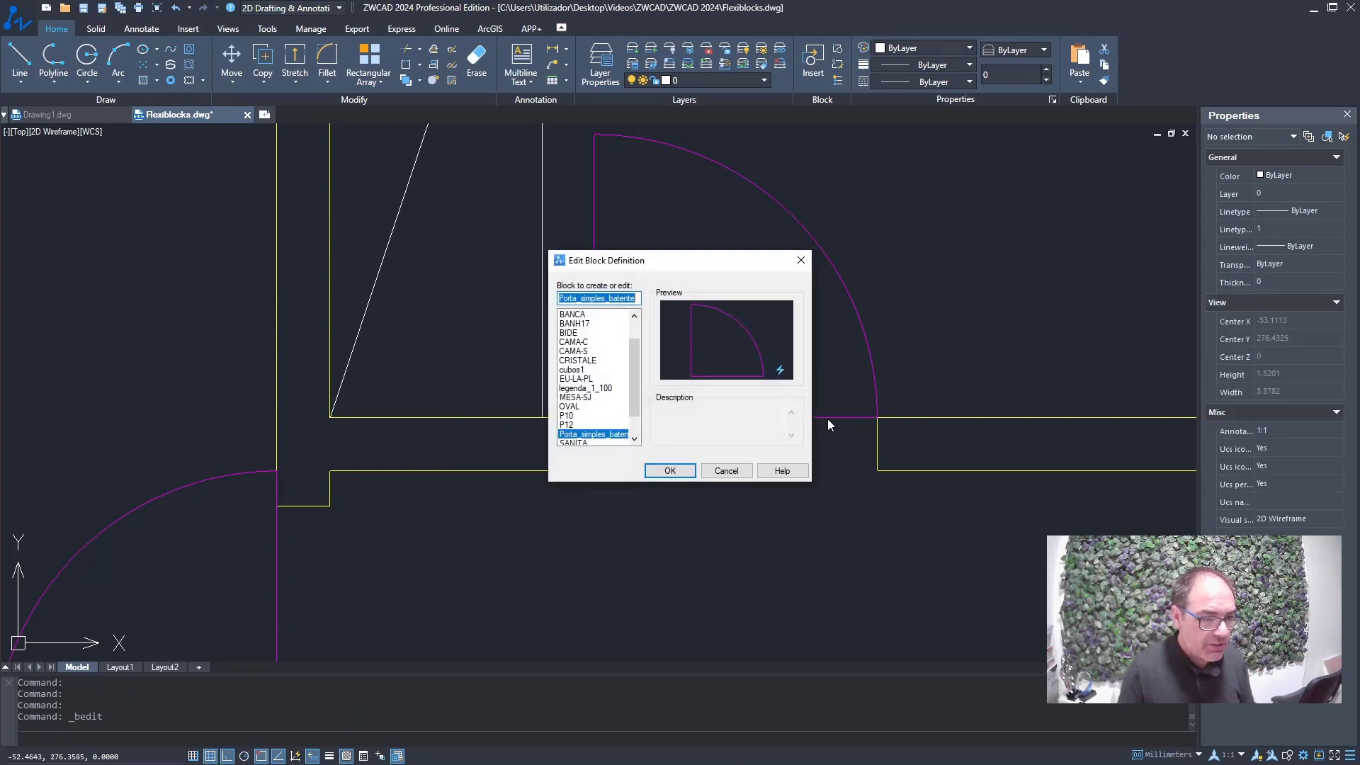
pyautogui.click(669, 471)
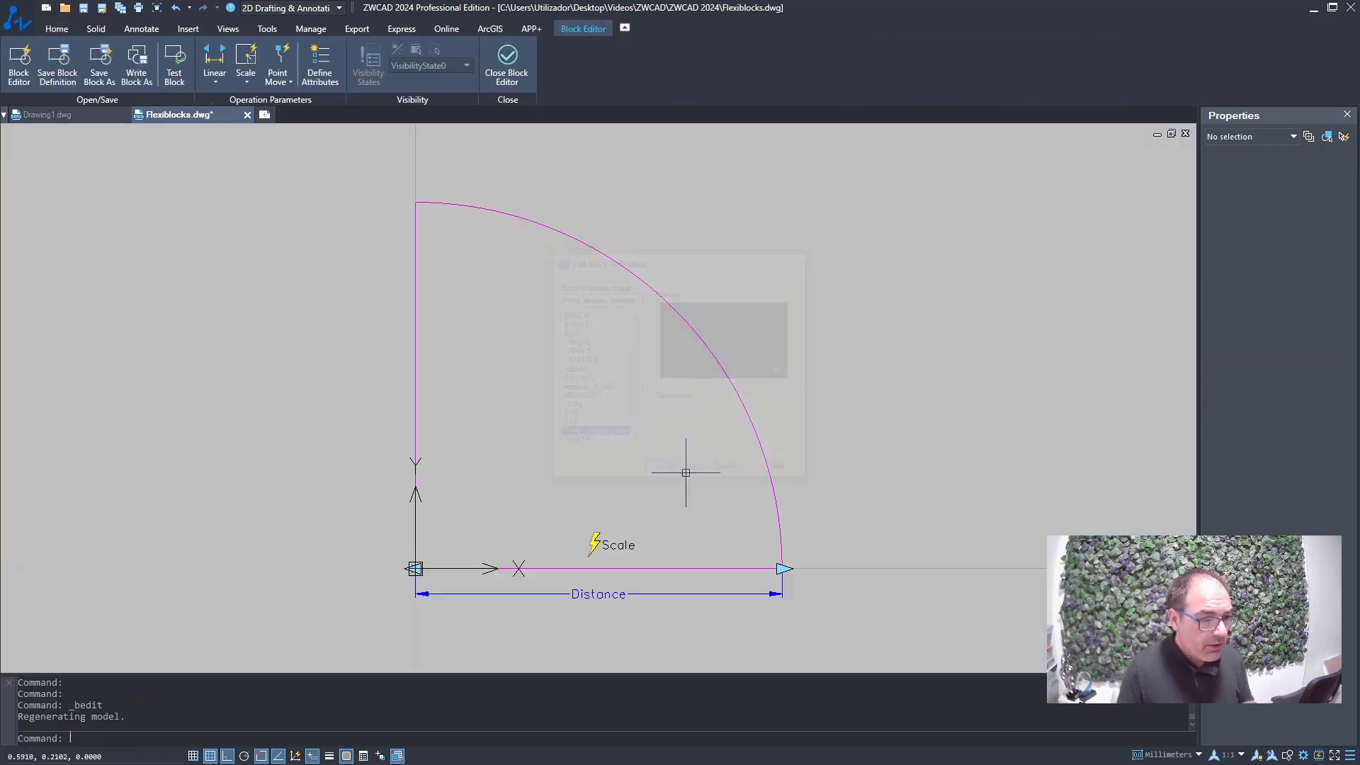
pyautogui.click(675, 594)
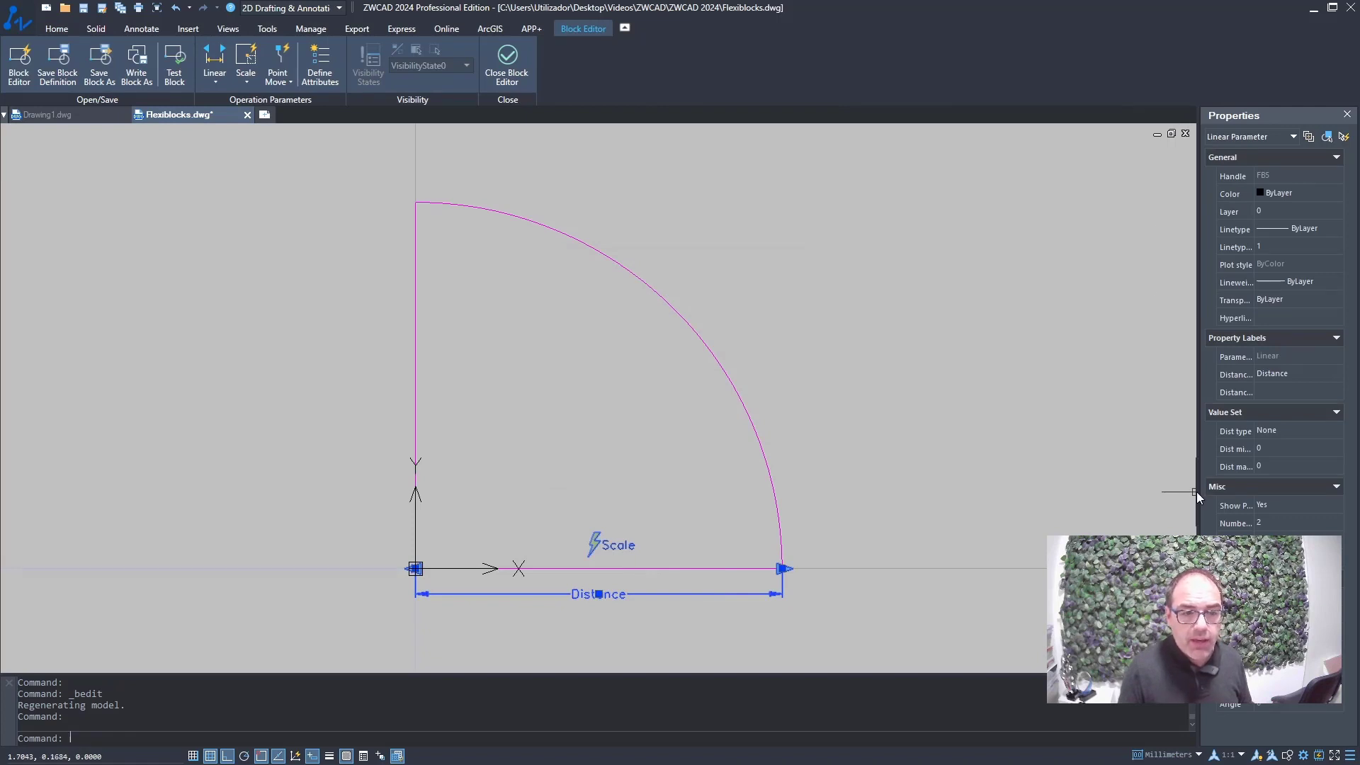
pyautogui.moveTo(1197, 493); pyautogui.dragTo(1055, 486)
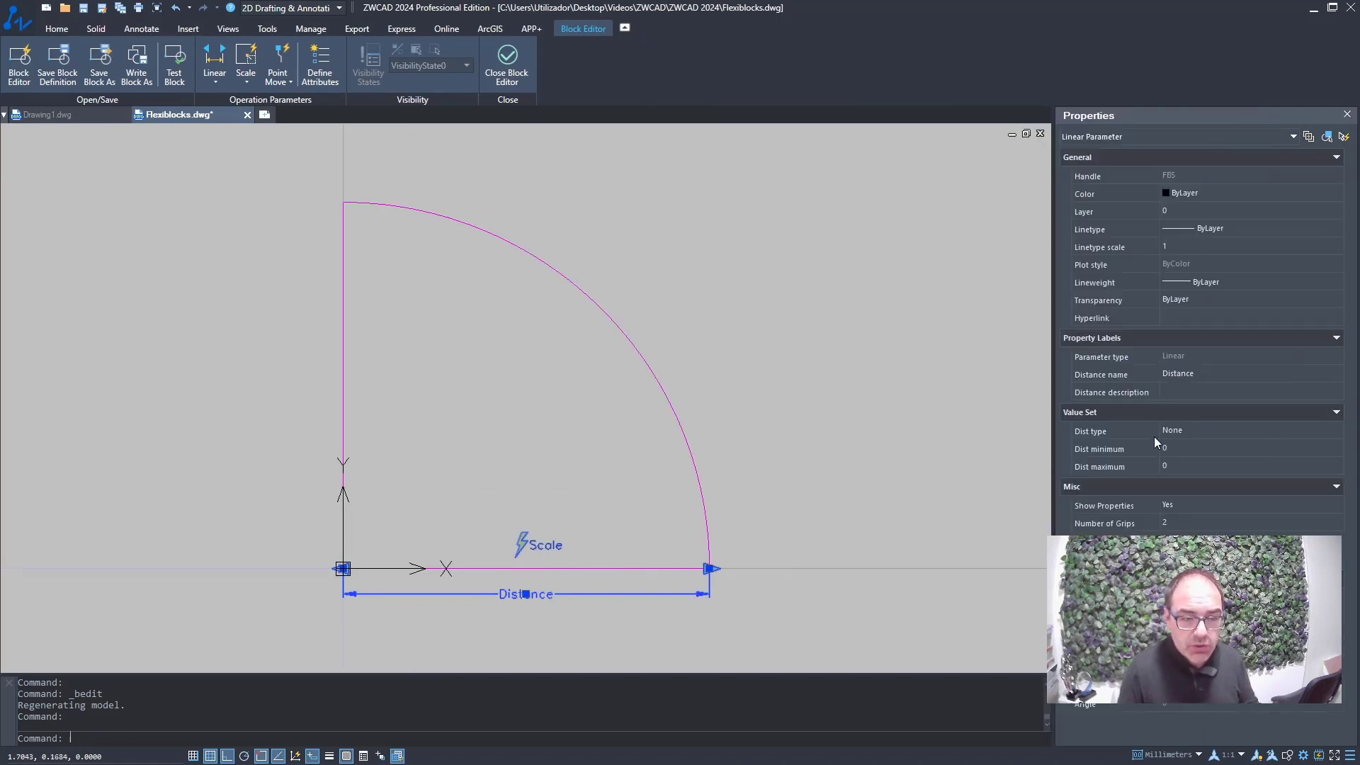
pyautogui.moveTo(1157, 247); pyautogui.dragTo(1188, 247)
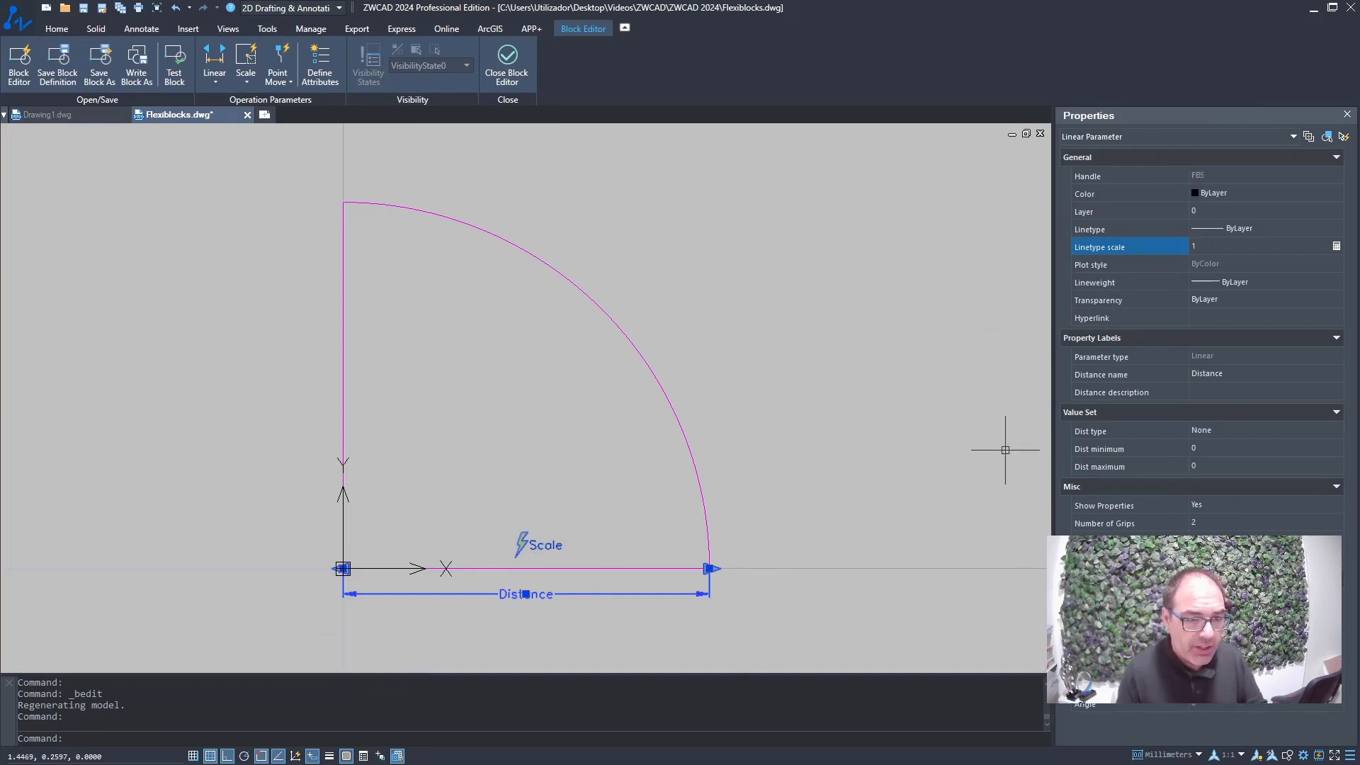
# Set the Distance parameter's number of grips to 1 and close the block editor, saving the block changes
pyautogui.click(1130, 526)
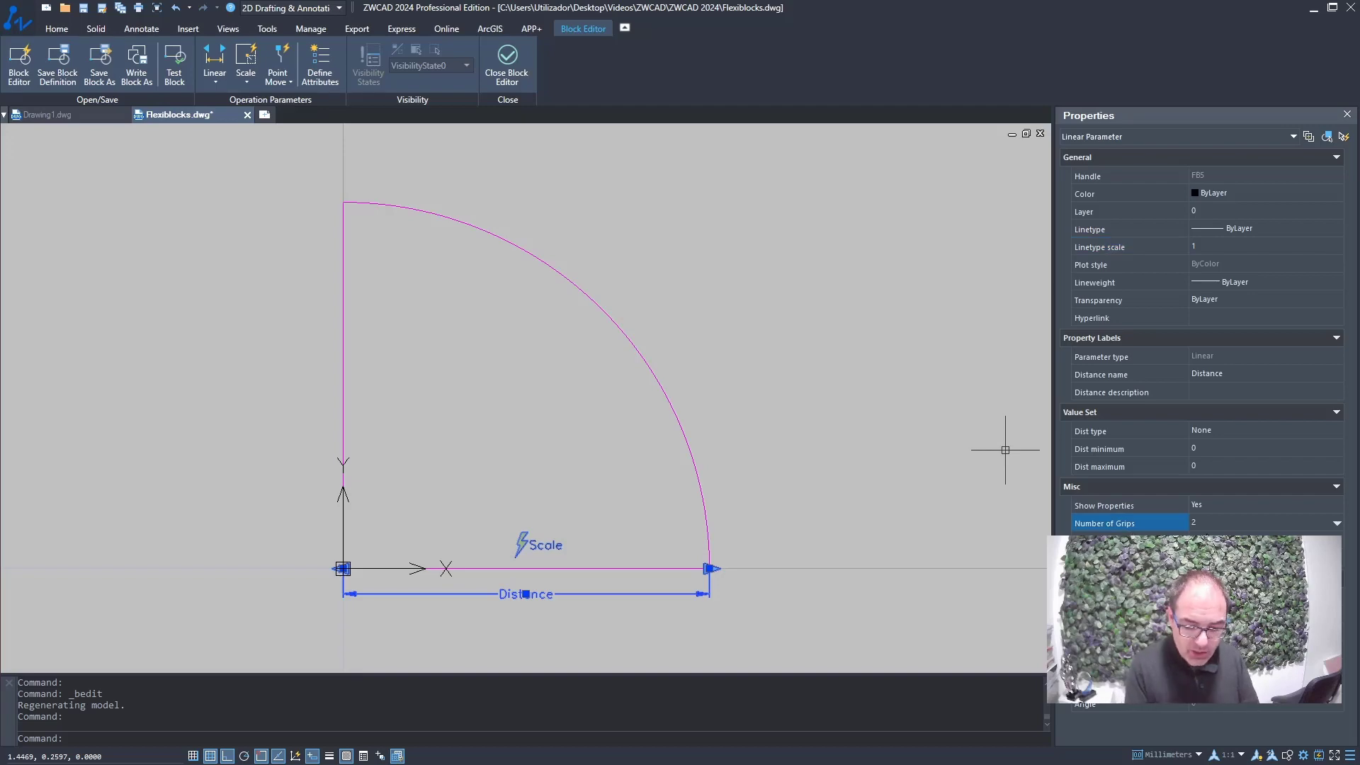
pyautogui.click(1208, 526)
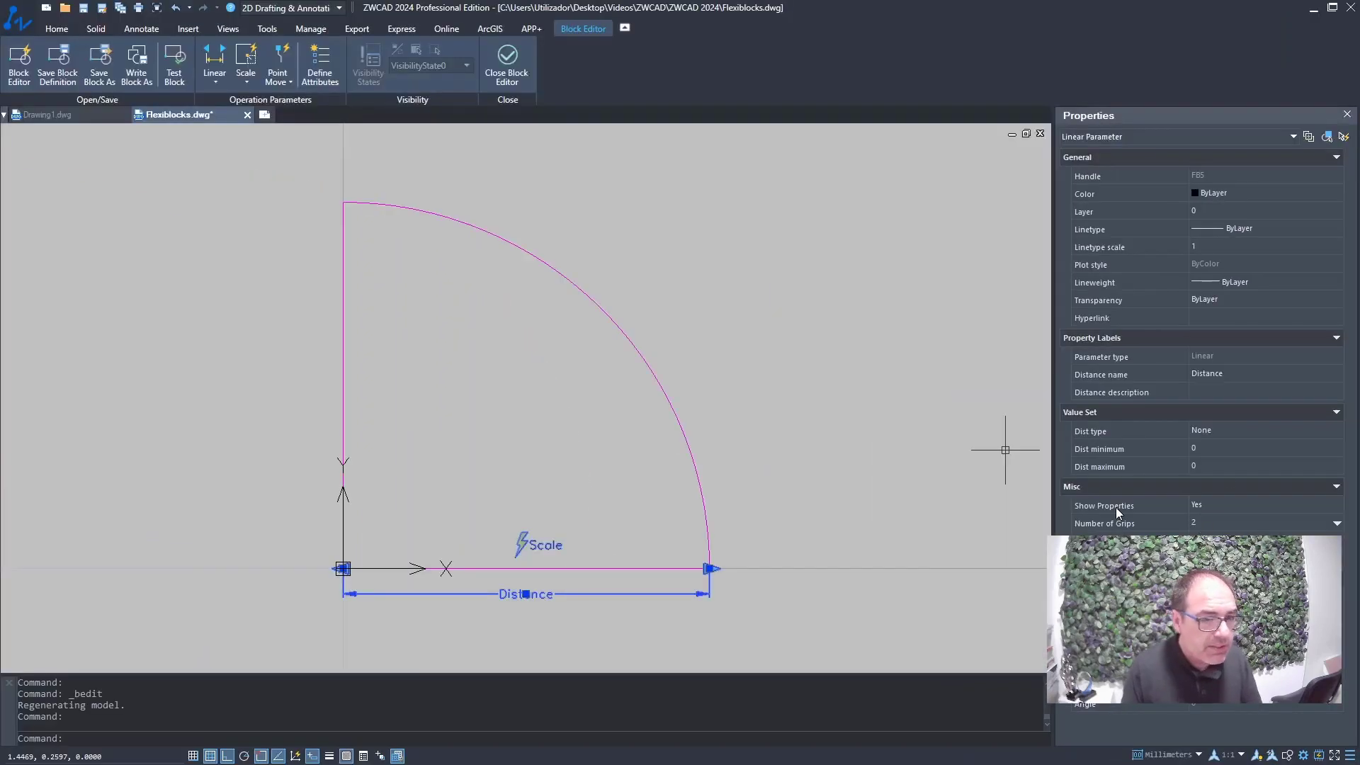
pyautogui.click(1339, 526)
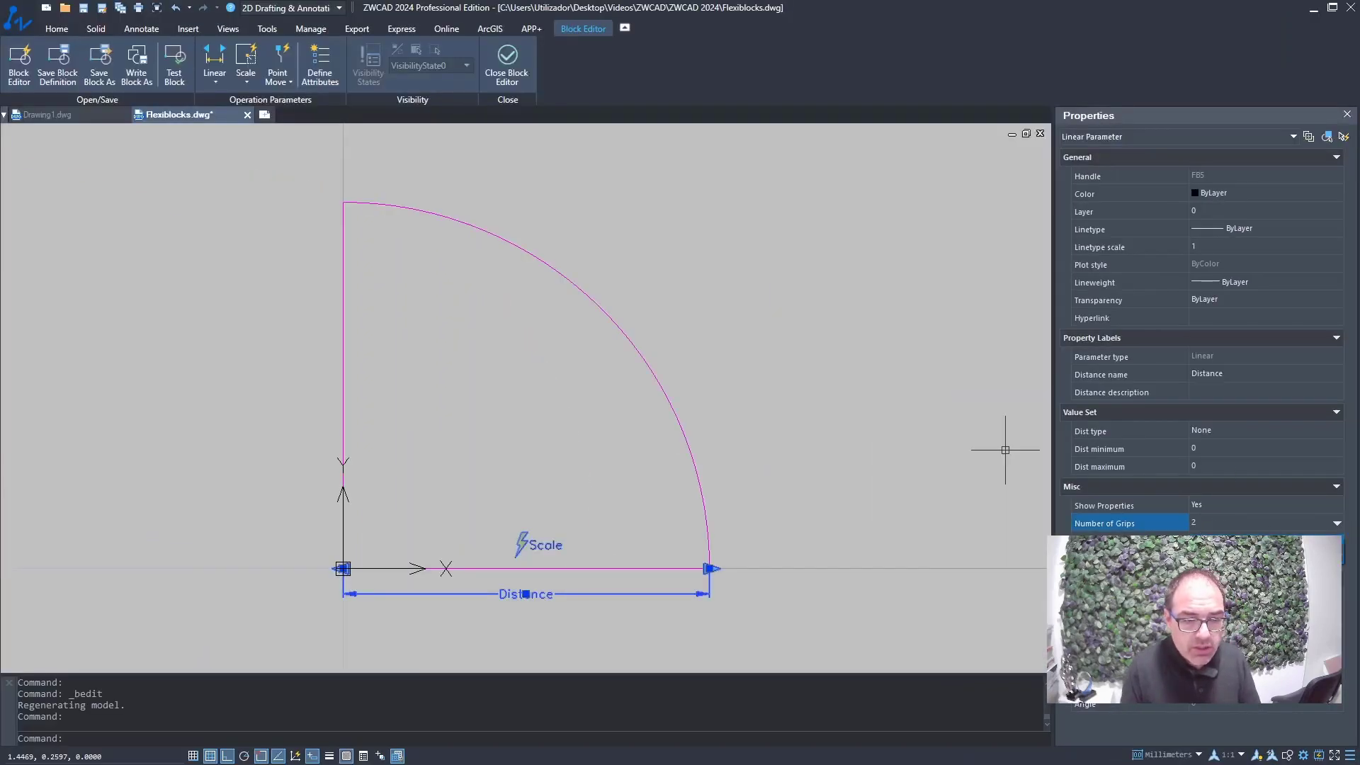
pyautogui.click(1204, 549)
pyautogui.click(556, 469)
pyautogui.click(470, 507)
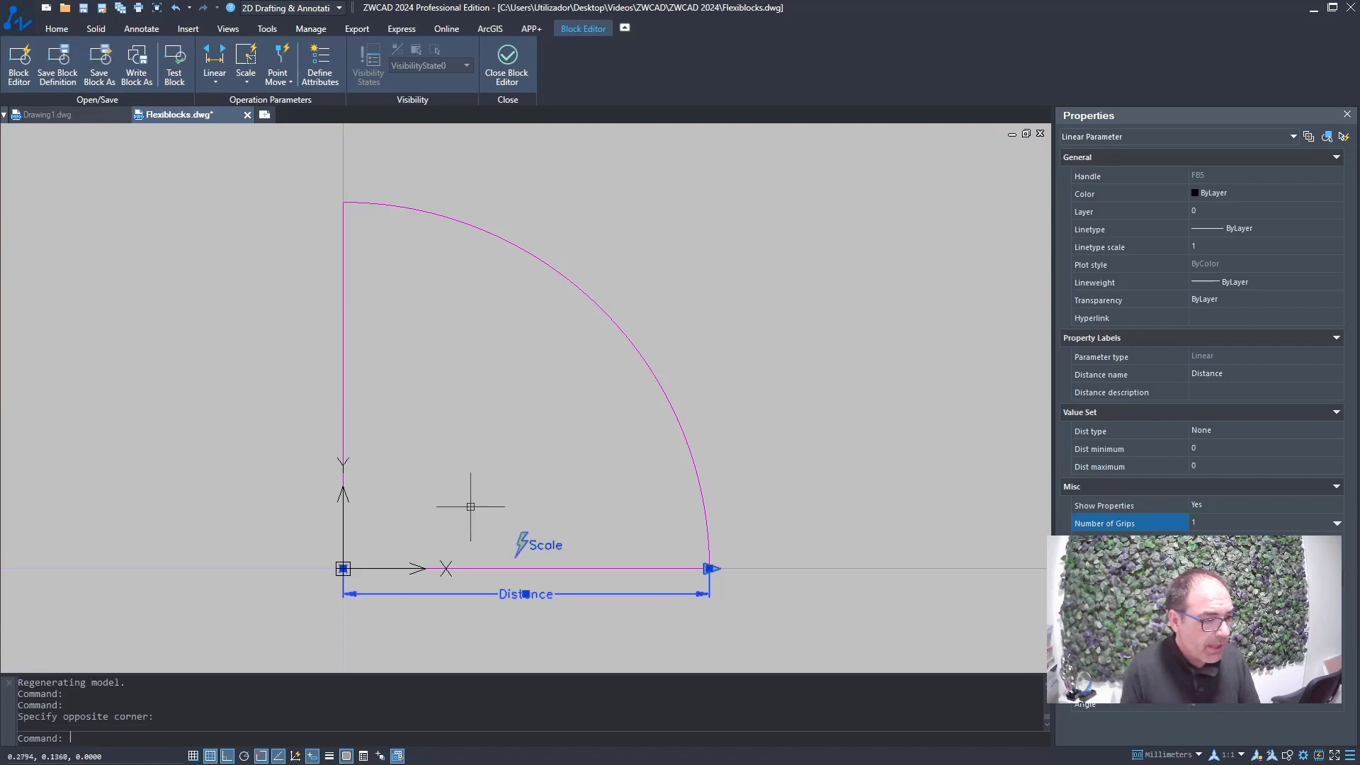
pyautogui.press('Escape')
pyautogui.press('Escape')
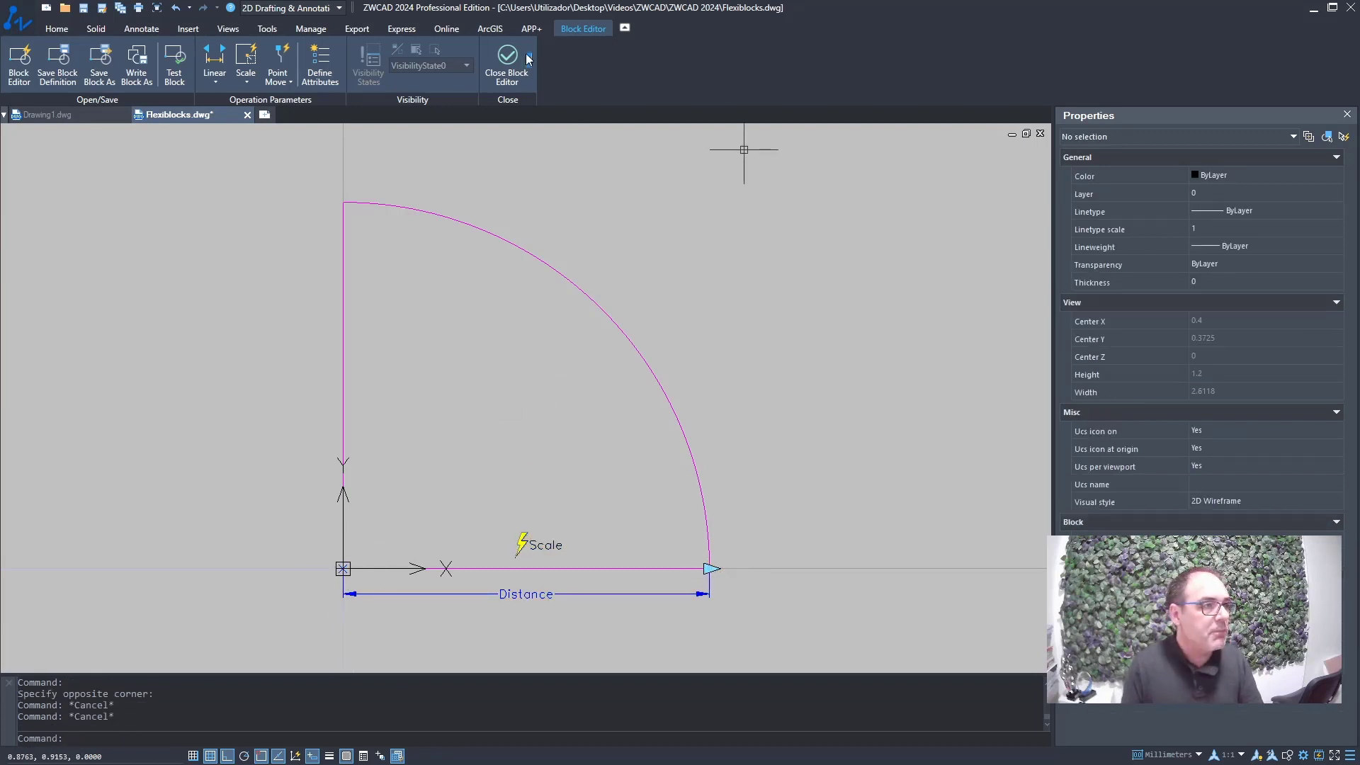
pyautogui.click(506, 66)
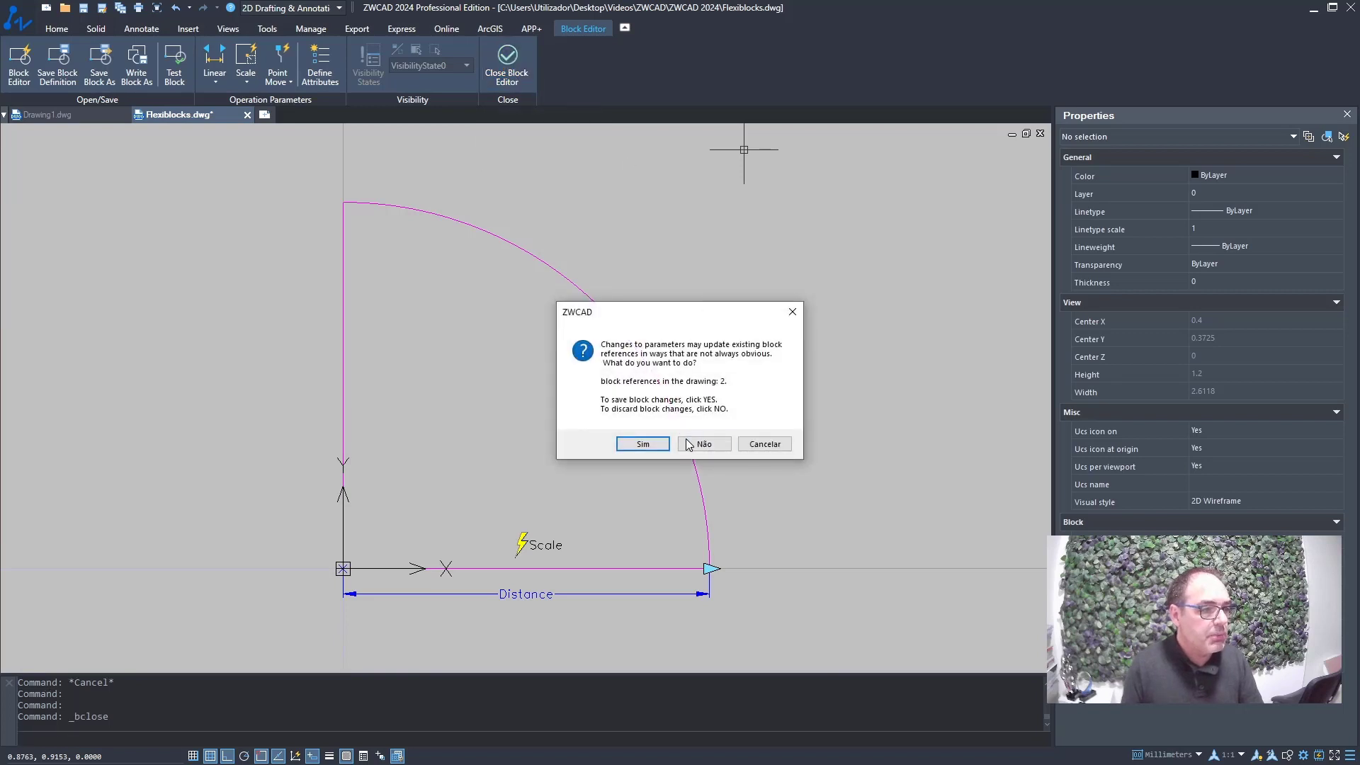
pyautogui.click(661, 450)
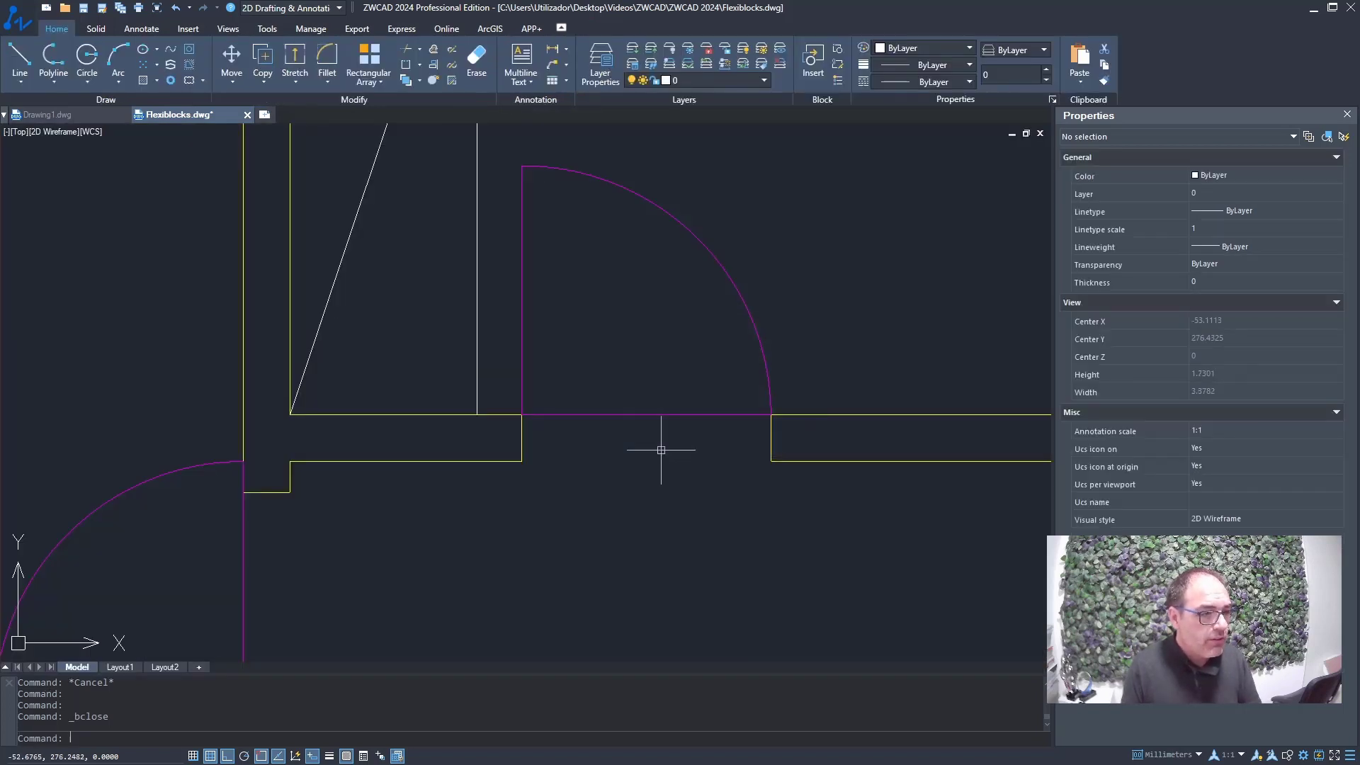
# Try scaling the door with its single width grip and moving it by its base grip to the opposite jamb and back
pyautogui.click(668, 414)
pyautogui.click(771, 413)
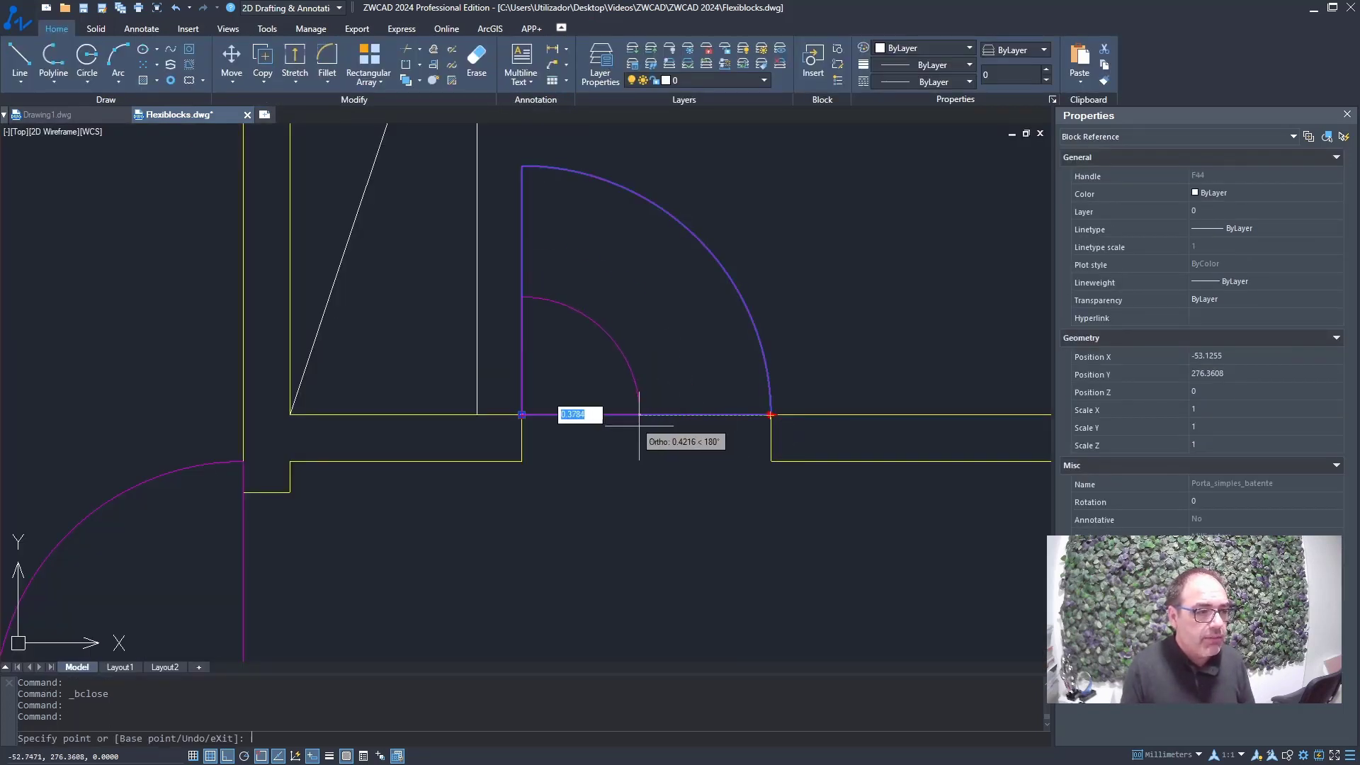
pyautogui.click(780, 414)
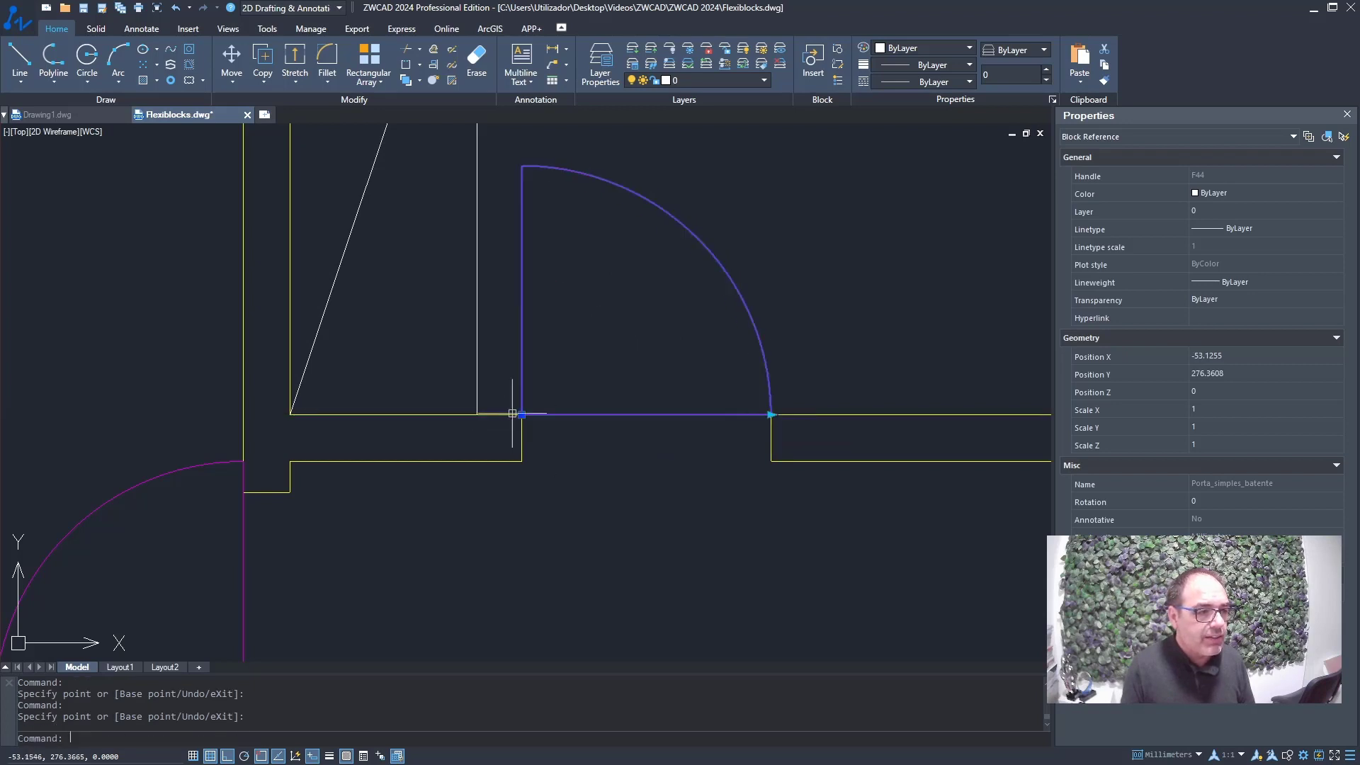
pyautogui.click(522, 414)
pyautogui.click(770, 416)
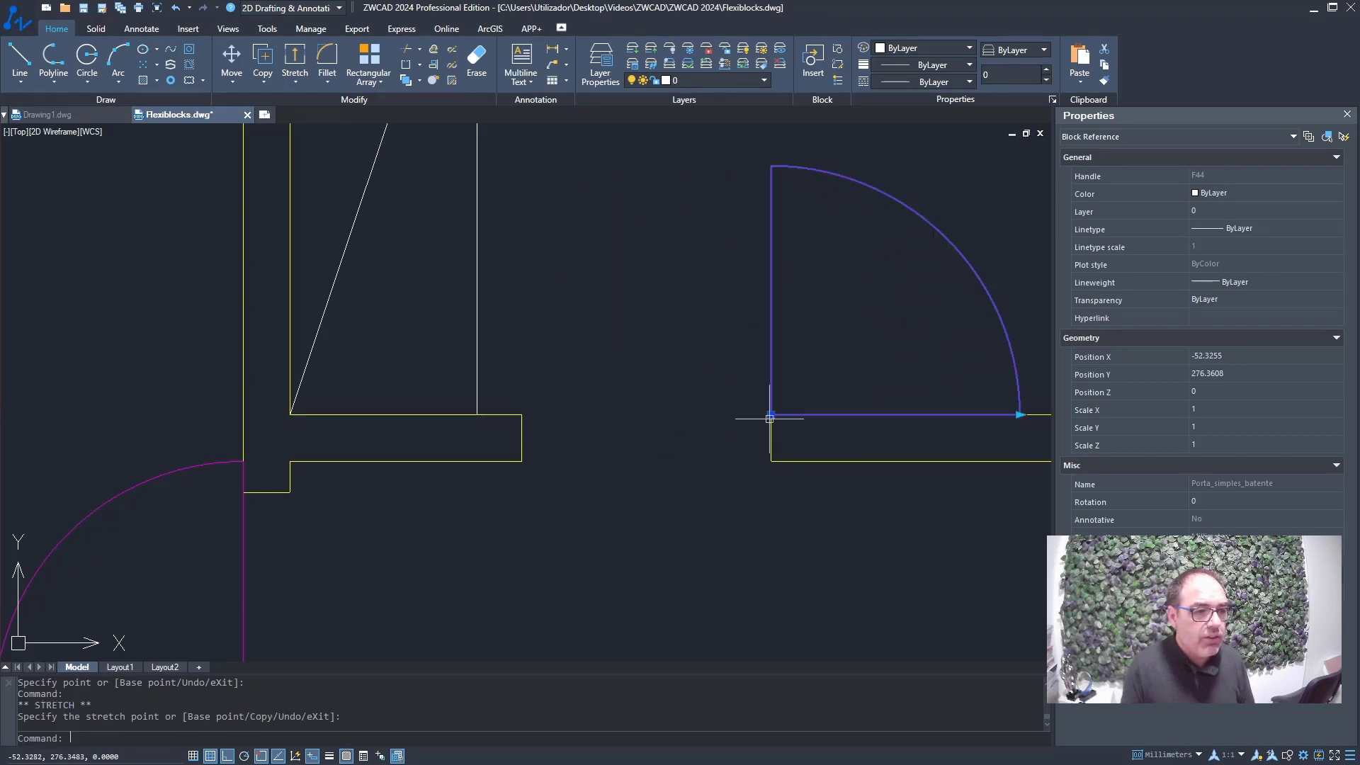
pyautogui.click(770, 414)
pyautogui.click(522, 415)
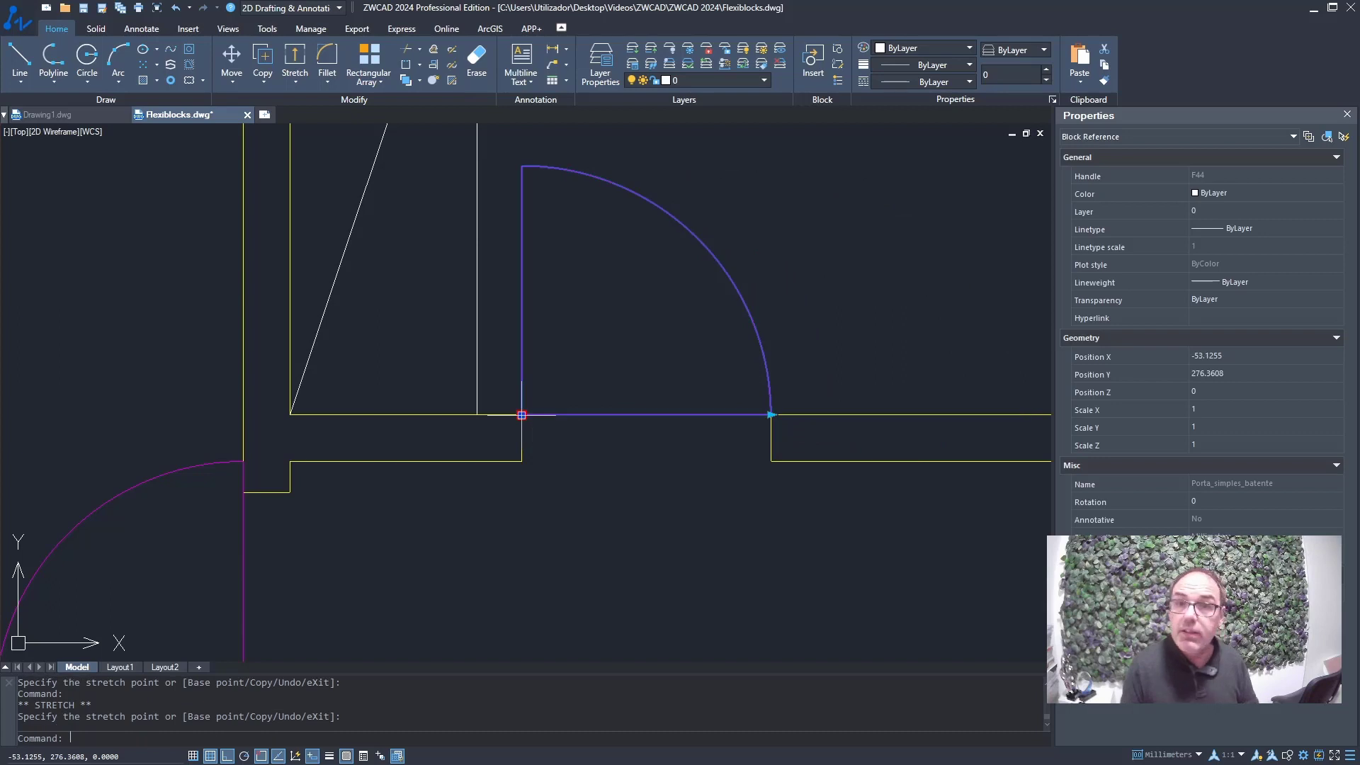
# Scale the second door, in the neighbouring vertical doorway, with its width grip so its free end meets the opposite jamb corner
pyautogui.scroll(-3, 499, 529)
pyautogui.moveTo(461, 536)
pyautogui.mouseDown(button='middle')
pyautogui.moveTo(750, 316)
pyautogui.moveTo(589, 413)
pyautogui.mouseUp(button='middle')
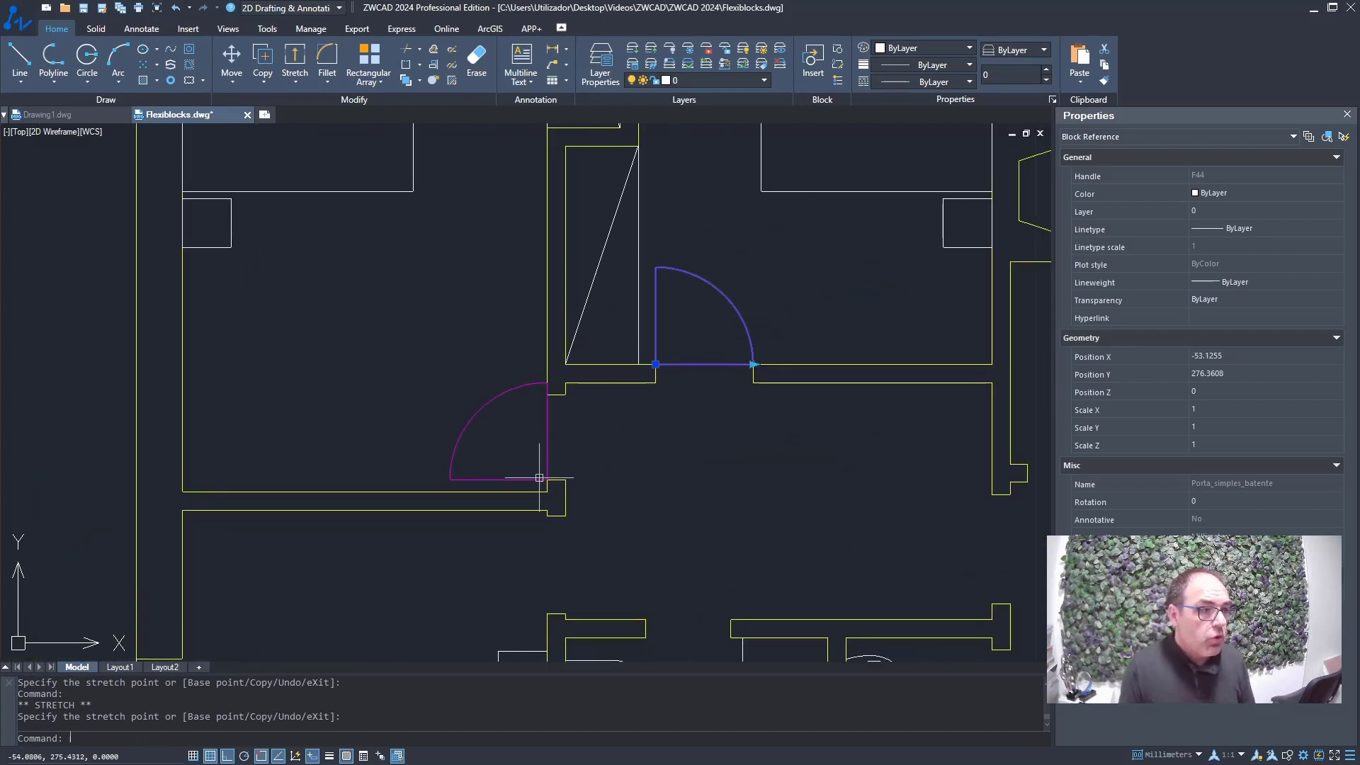
pyautogui.click(549, 459)
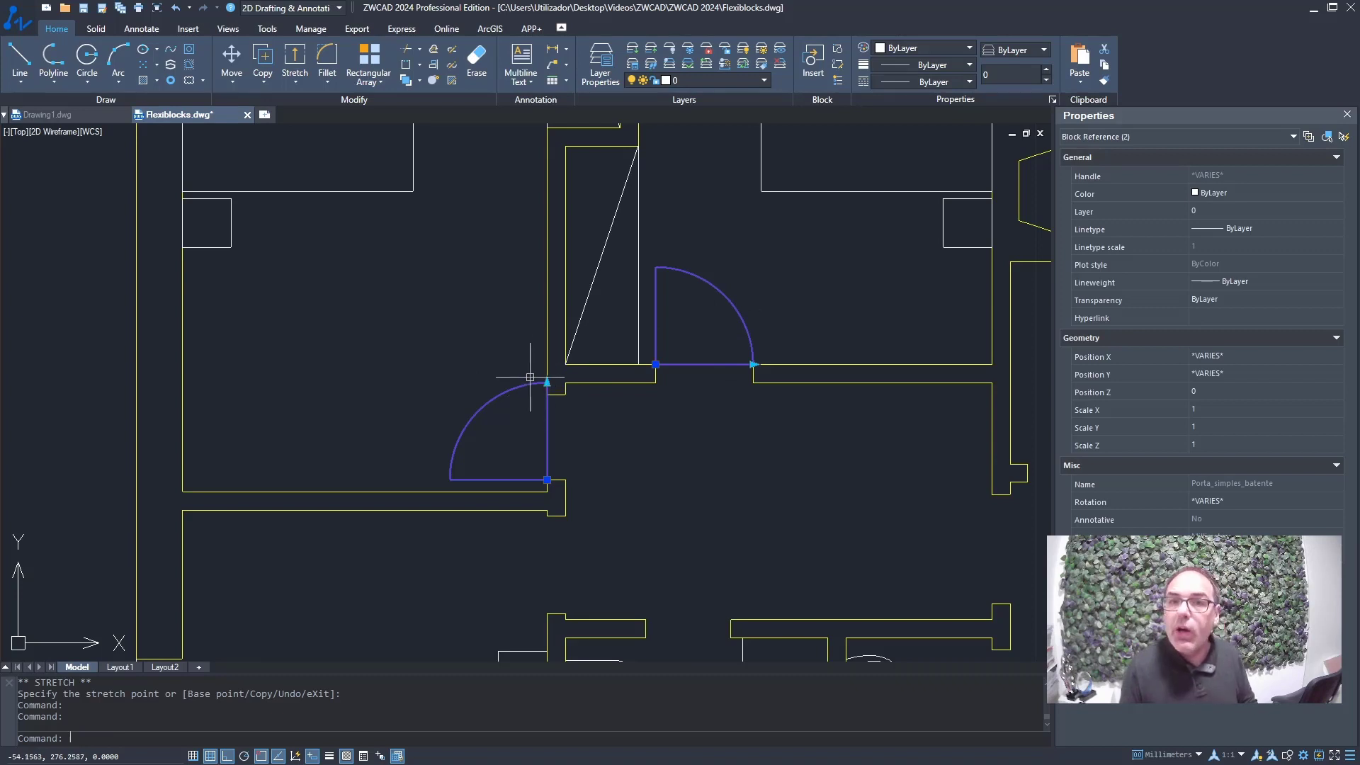
pyautogui.scroll(4, 531, 390)
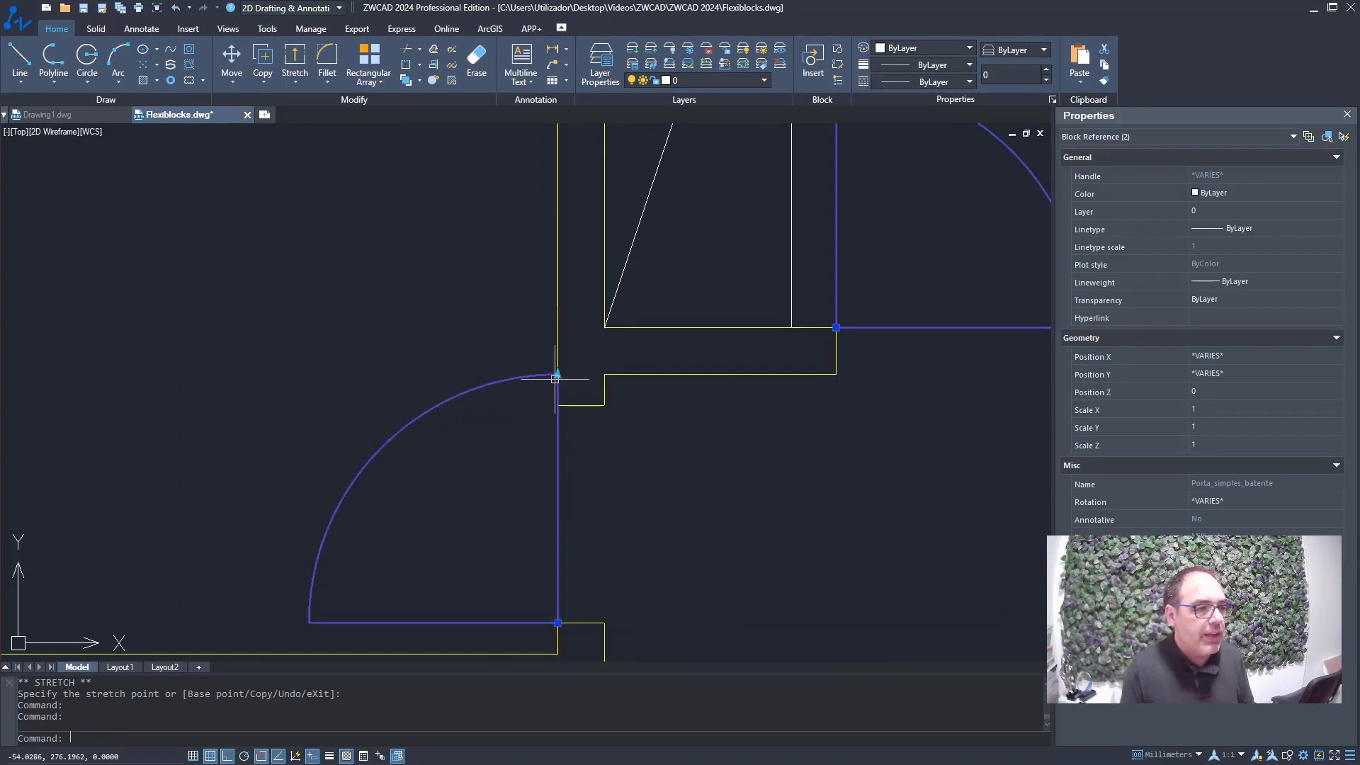
pyautogui.click(547, 382)
pyautogui.click(557, 375)
pyautogui.scroll(-4, 638, 407)
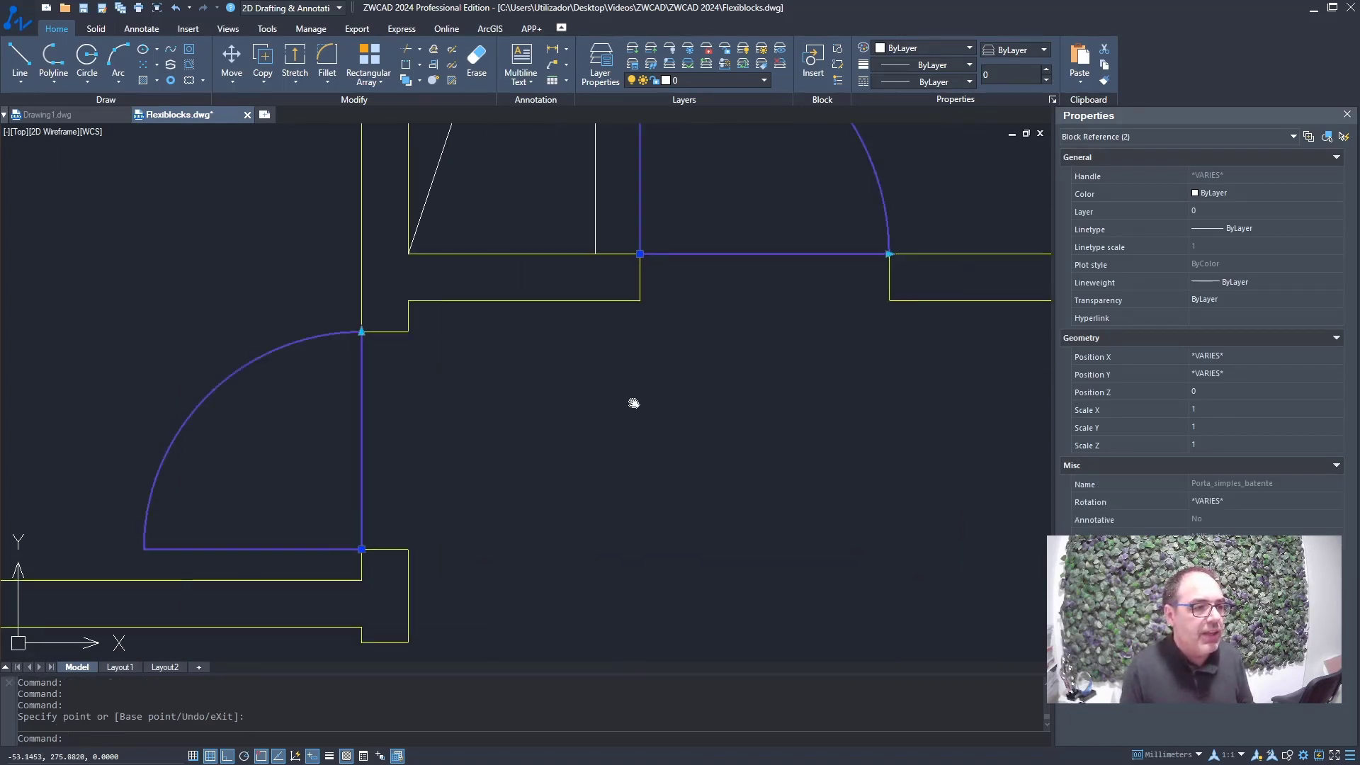
pyautogui.moveTo(659, 424); pyautogui.dragTo(636, 459, button='middle')
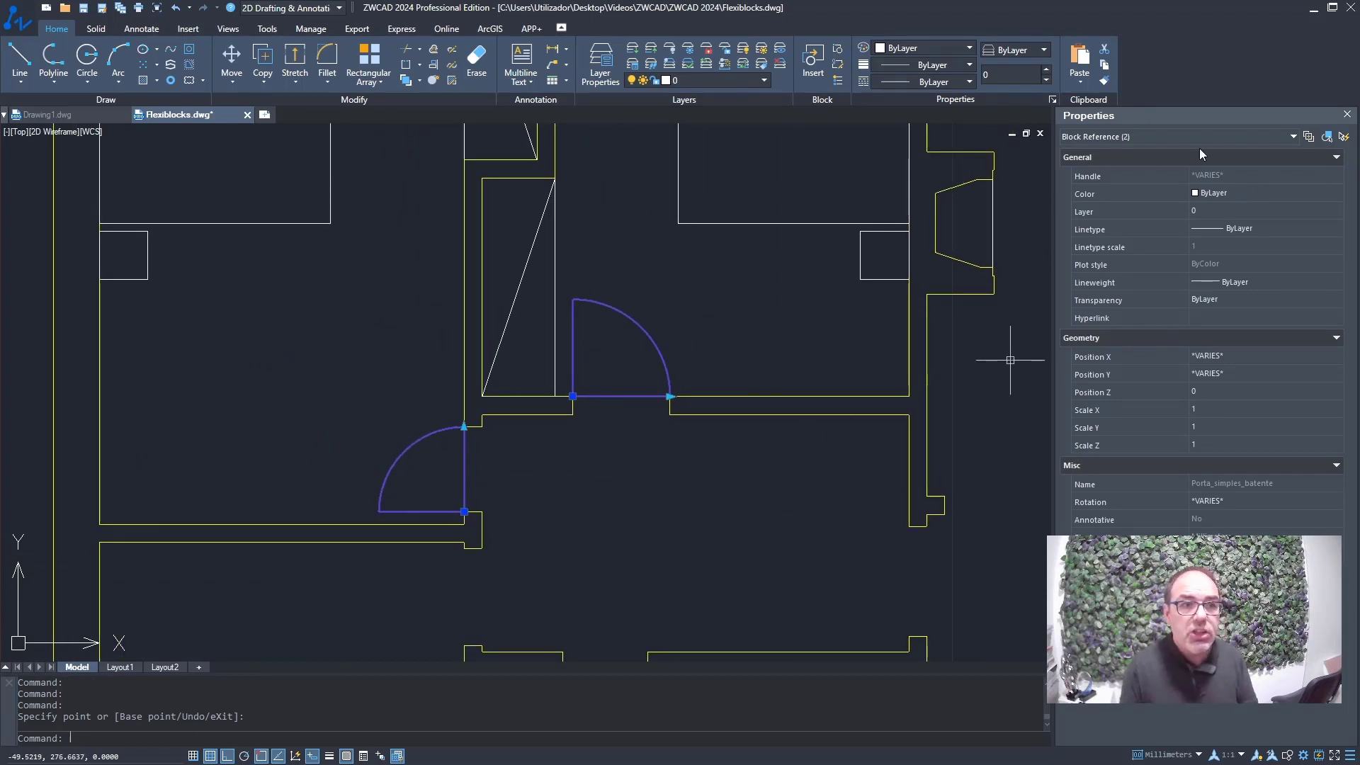
# Check the block name shared by the two selected doors and clear the selection
pyautogui.click(1155, 484)
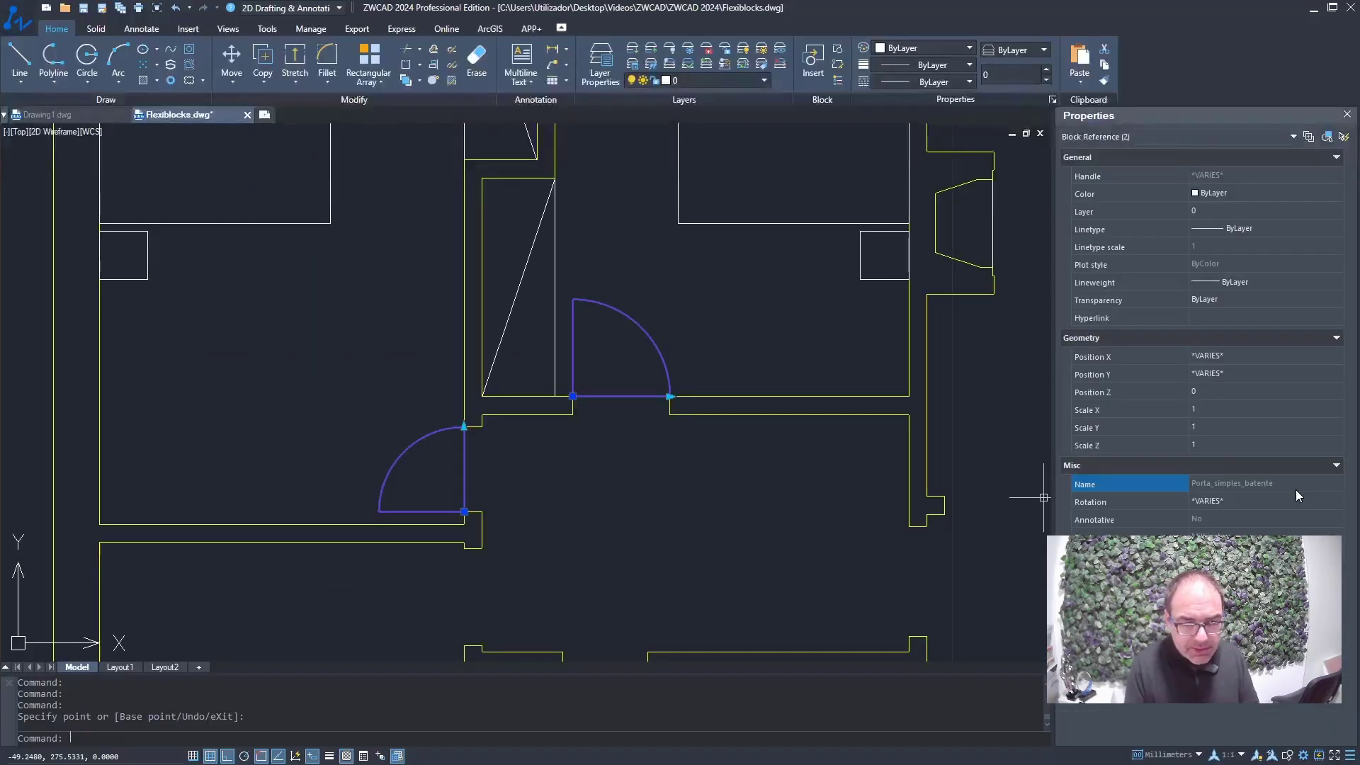
pyautogui.click(605, 599)
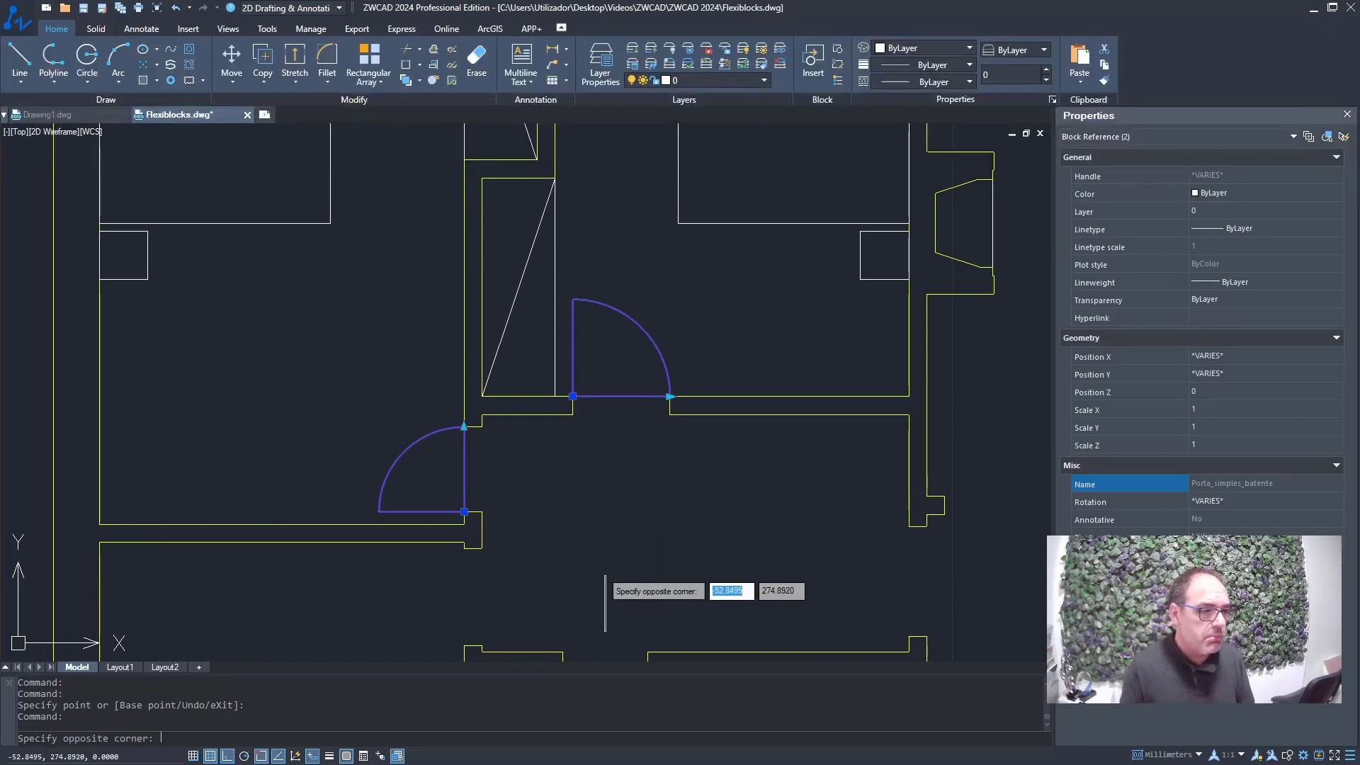
pyautogui.click(605, 599)
pyautogui.scroll(-2, 587, 496)
pyautogui.moveTo(583, 496); pyautogui.dragTo(420, 291, button='middle')
pyautogui.press('Escape')
pyautogui.press('Escape')
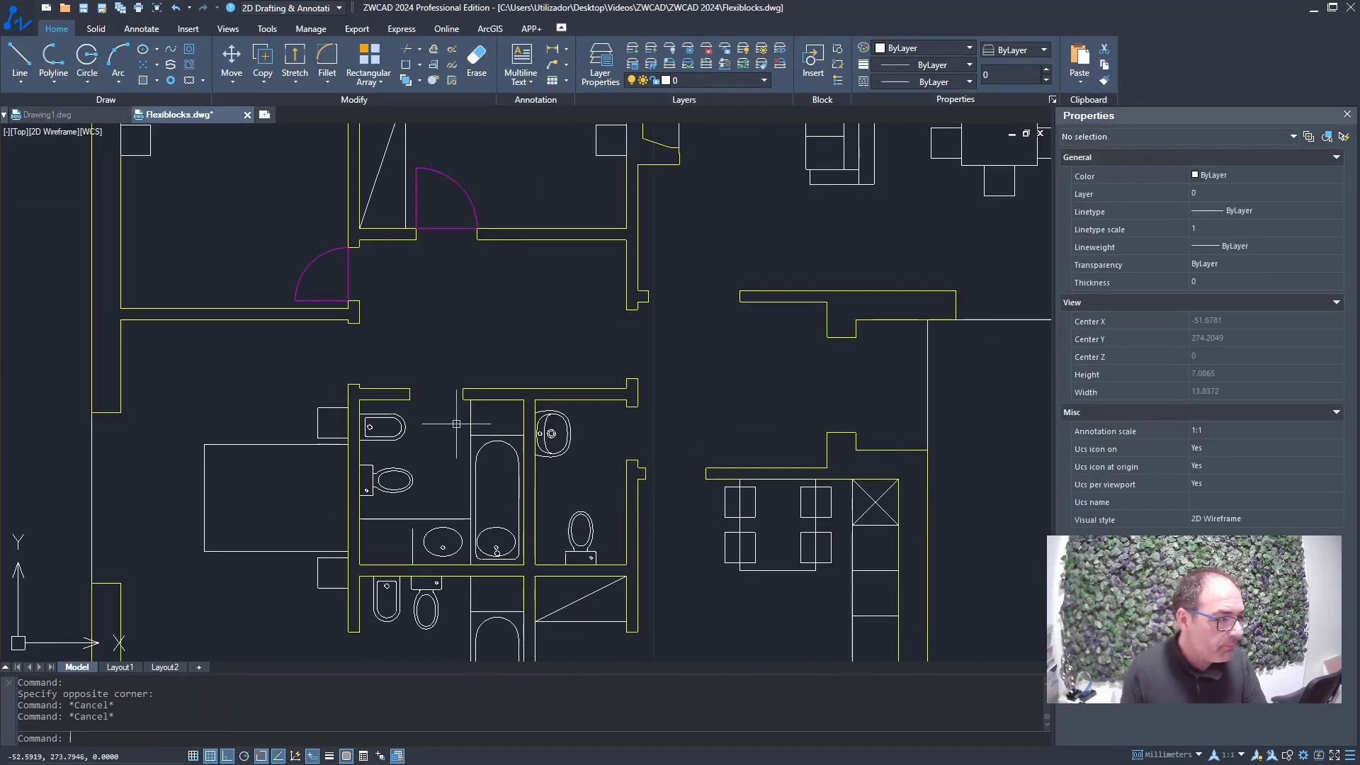
# Insert a Porta_simples_batente block at the lower jamb corner of the next vertical doorway, at scale 1 and rotated 90 degrees
pyautogui.scroll(4, 627, 561)
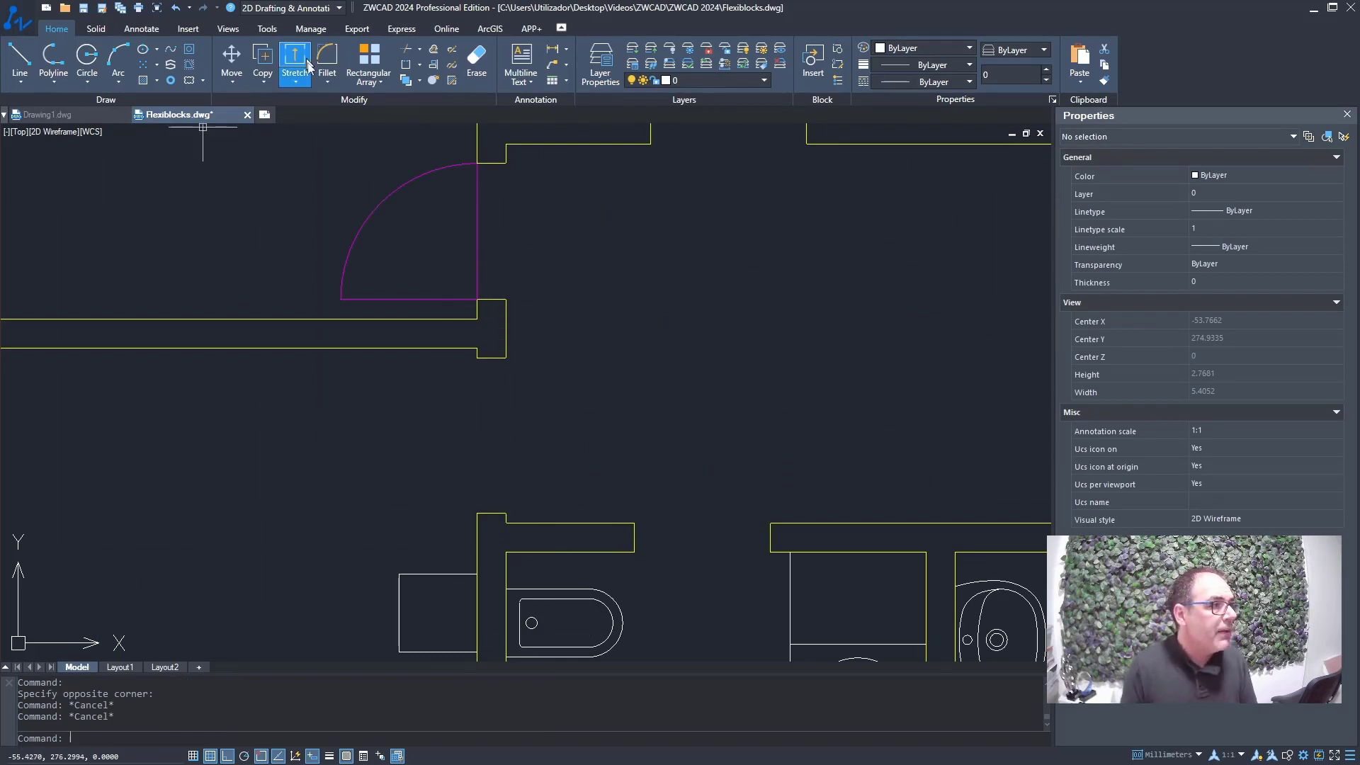
pyautogui.write('i')
pyautogui.press('Return')
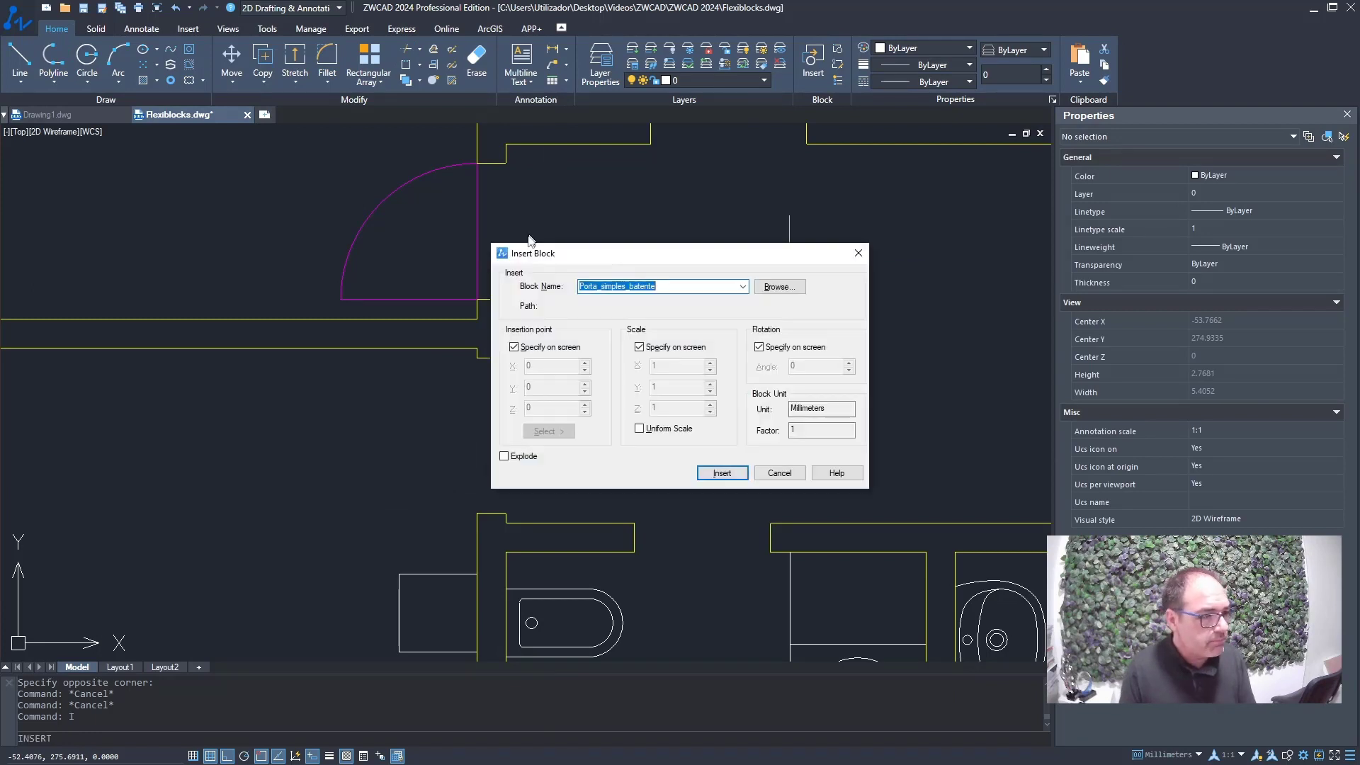
pyautogui.click(721, 471)
pyautogui.click(477, 514)
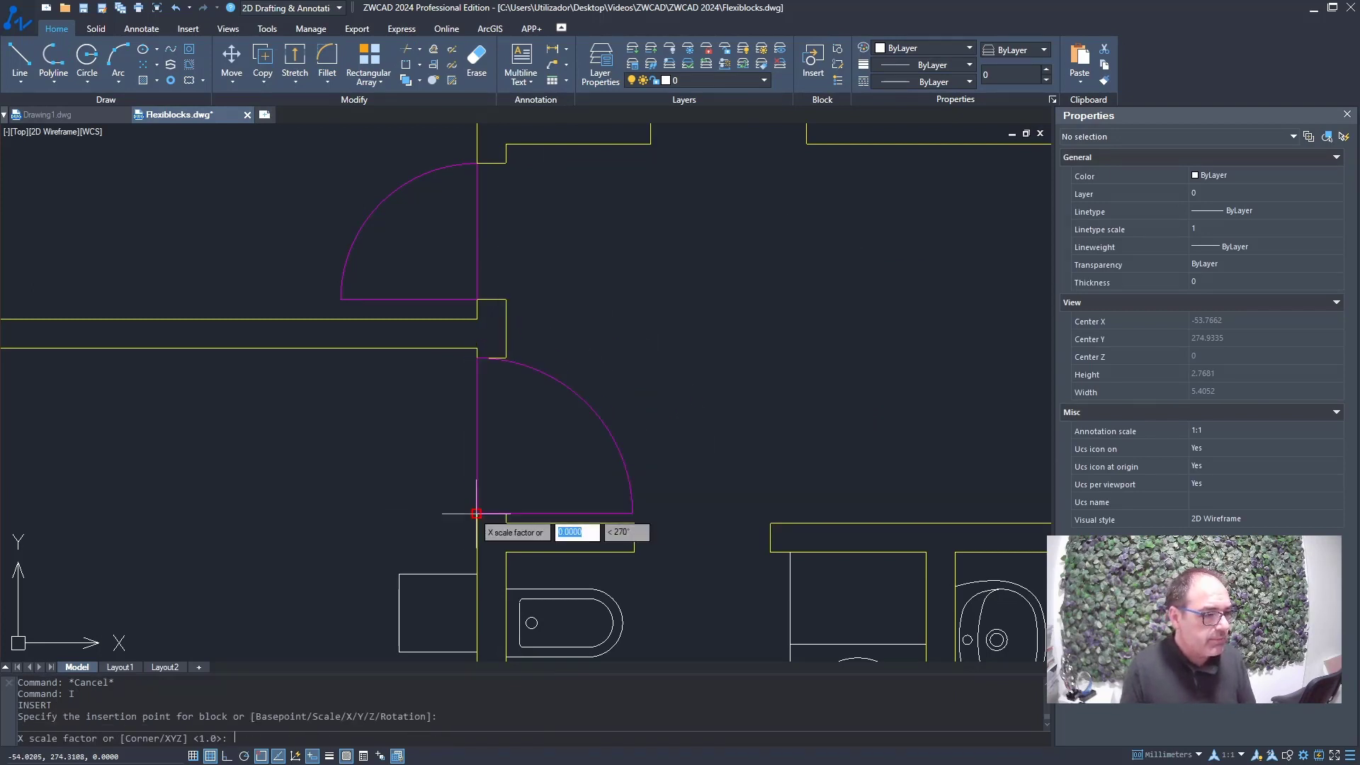
pyautogui.press('Return')
pyautogui.press('Return')
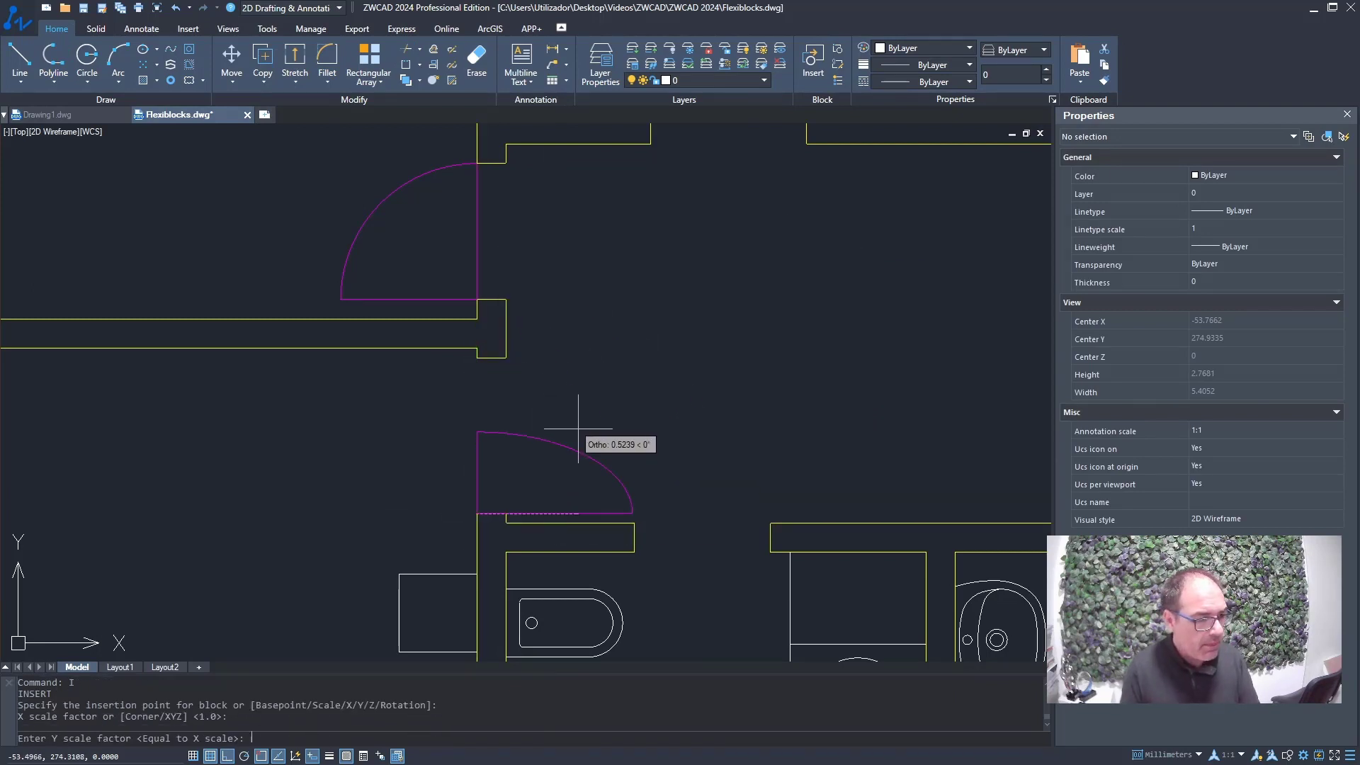
pyautogui.click(477, 358)
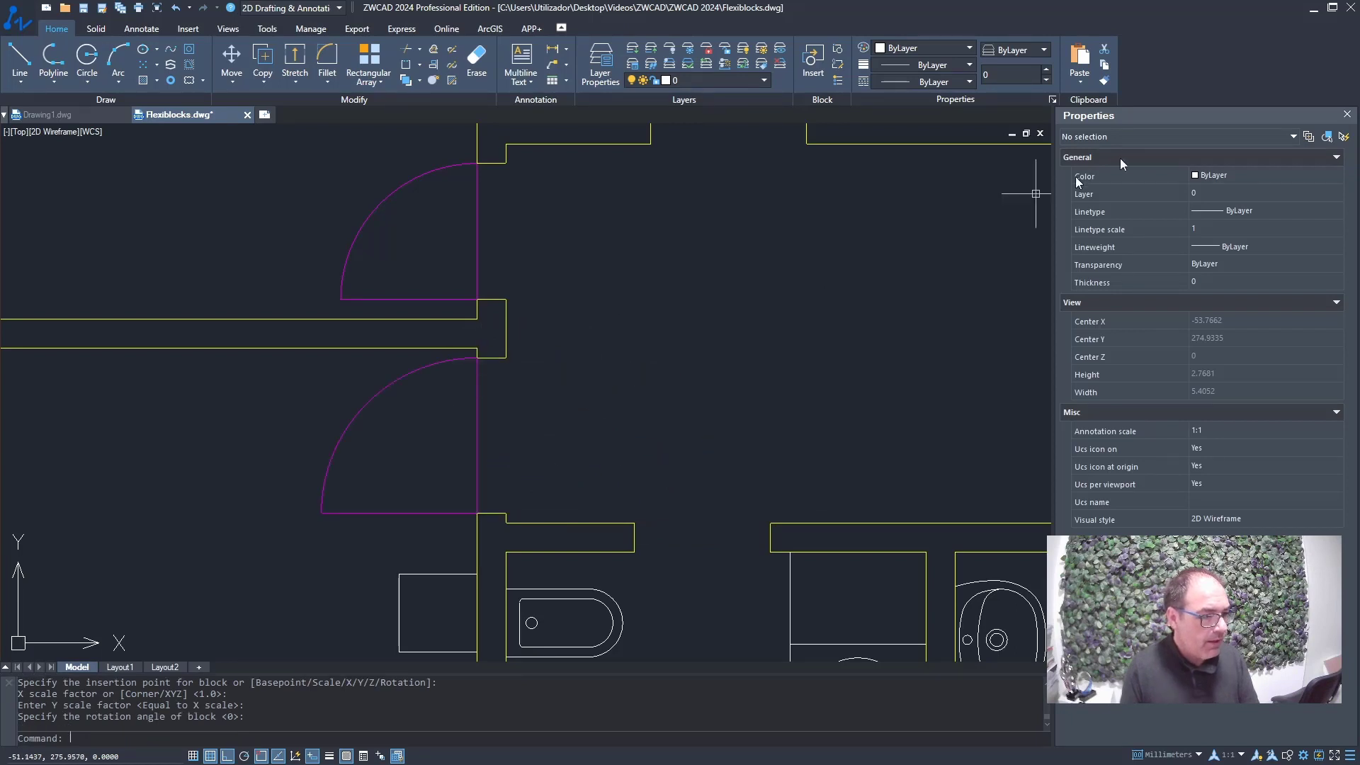
# Mirror the newly inserted door about a horizontal line through the midpoint of its opening, deleting the source object
pyautogui.click(477, 446)
pyautogui.scroll(4, 483, 419)
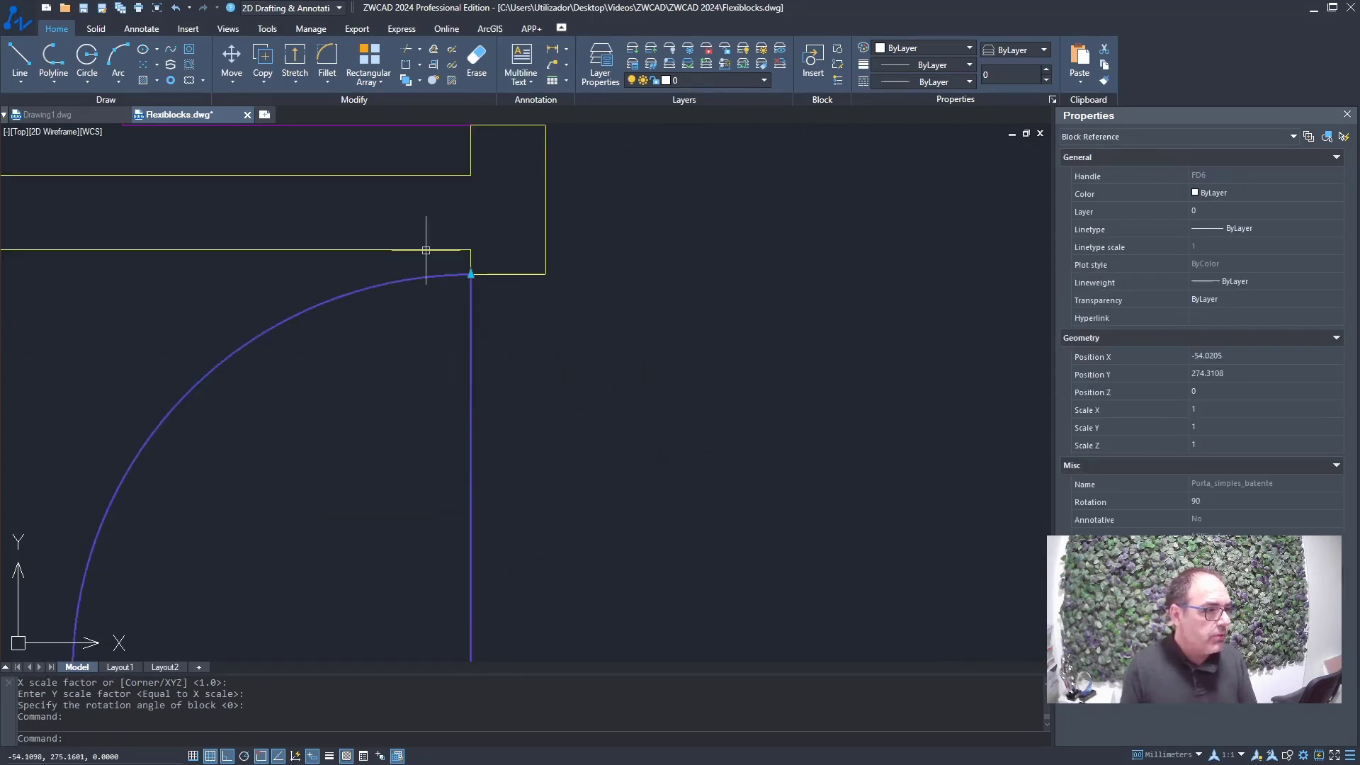
pyautogui.scroll(4, 469, 284)
pyautogui.scroll(-9, 528, 245)
pyautogui.scroll(2, 528, 312)
pyautogui.moveTo(534, 217); pyautogui.dragTo(556, 385, button='middle')
pyautogui.scroll(4, 537, 234)
pyautogui.write('mi')
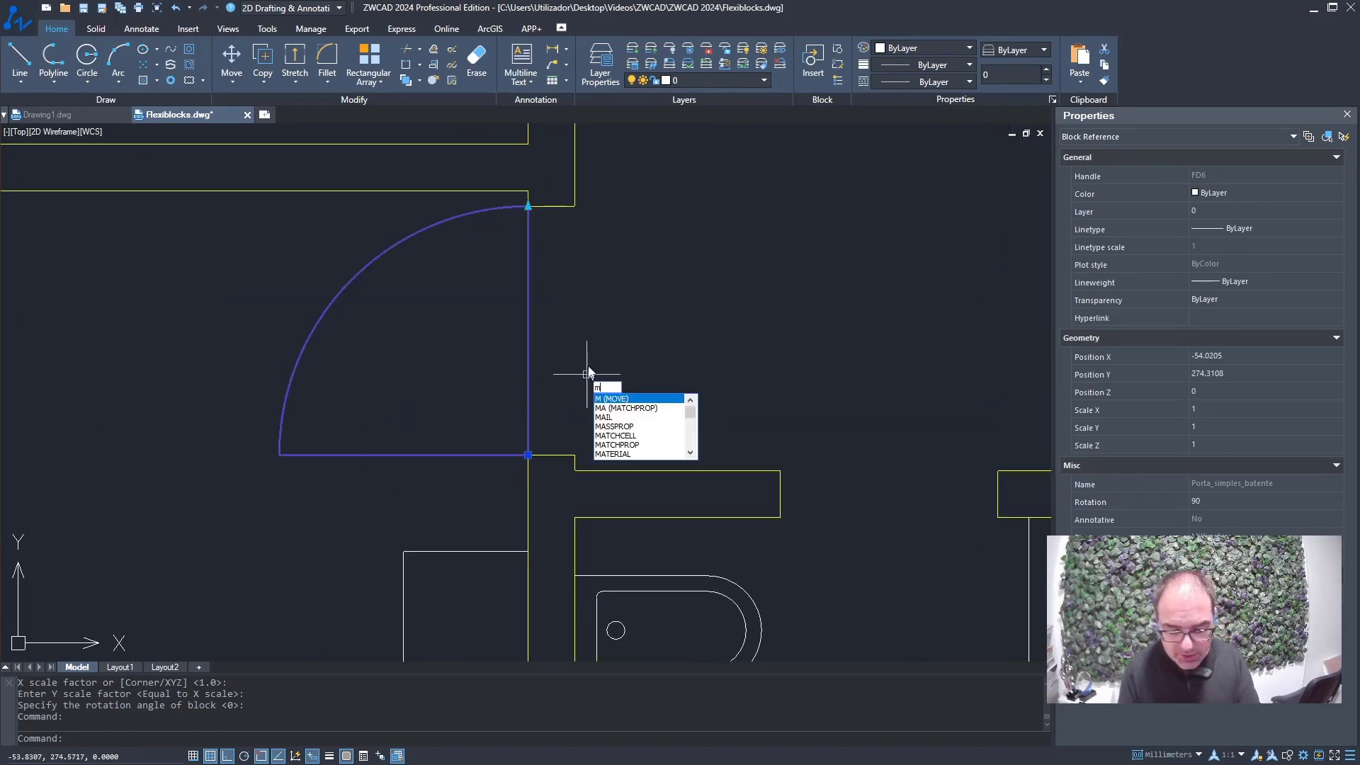
pyautogui.press('Return')
pyautogui.click(527, 331)
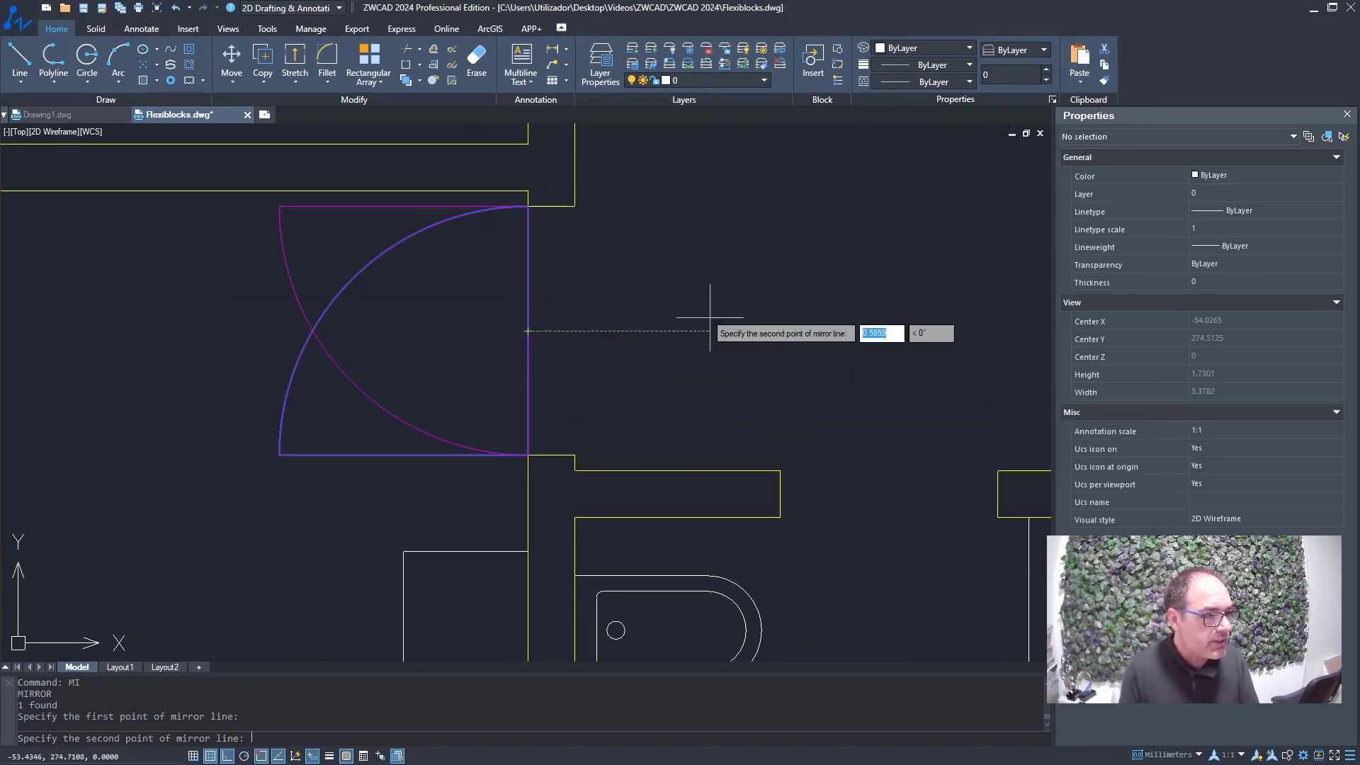
pyautogui.click(710, 331)
pyautogui.press('Down')
pyautogui.press('Return')
# Insert a Porta_simples_batente block at the left jamb's lower corner of the bidet bathroom's doorway, at scale 1 and rotation 0
pyautogui.scroll(-3, 503, 374)
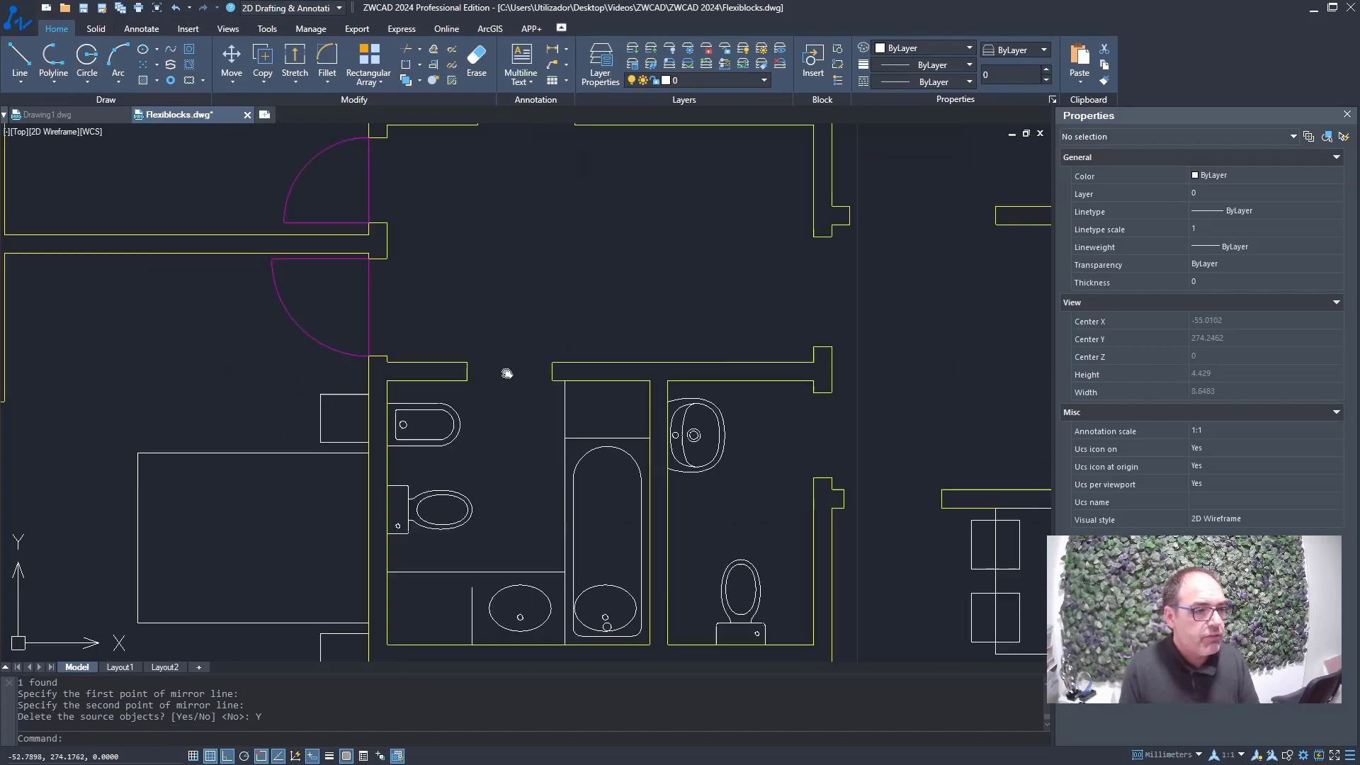
pyautogui.scroll(4, 522, 571)
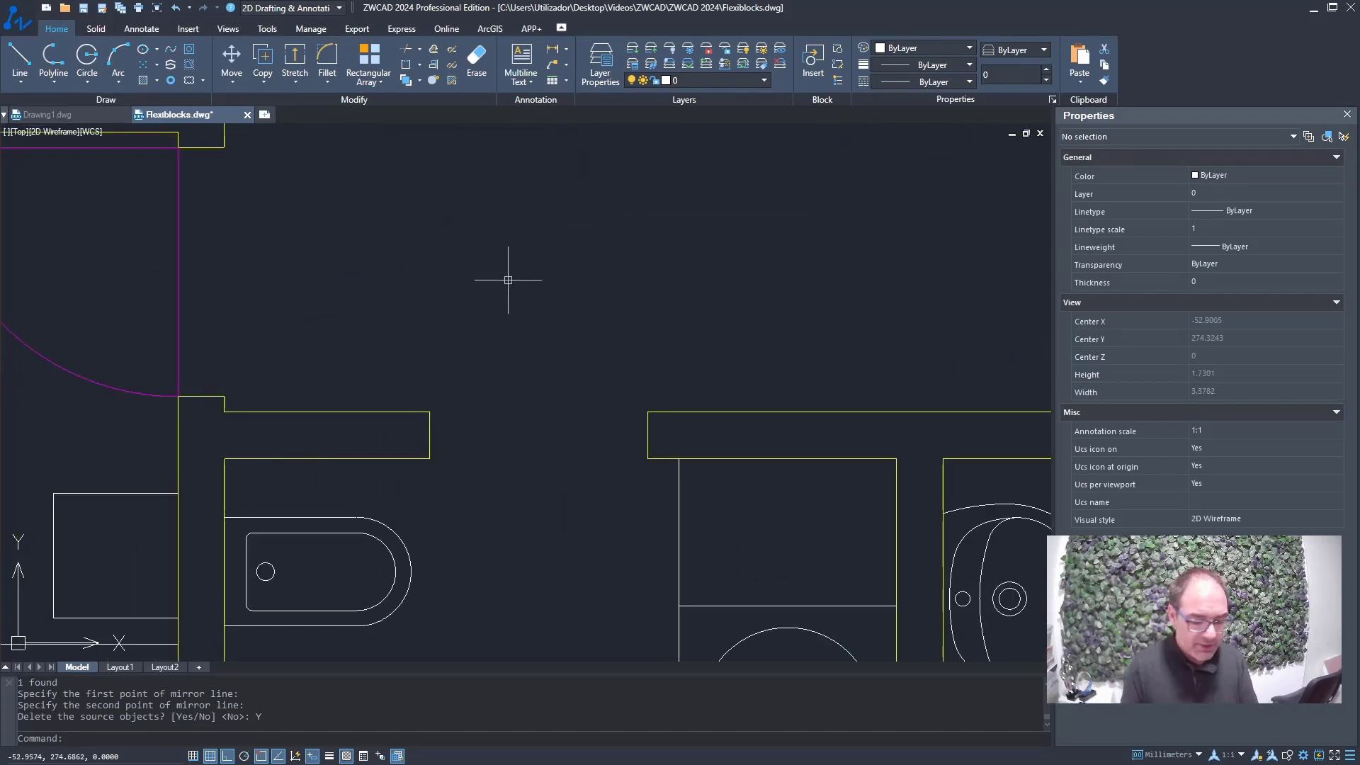
pyautogui.write('i')
pyautogui.press('Return')
pyautogui.click(722, 472)
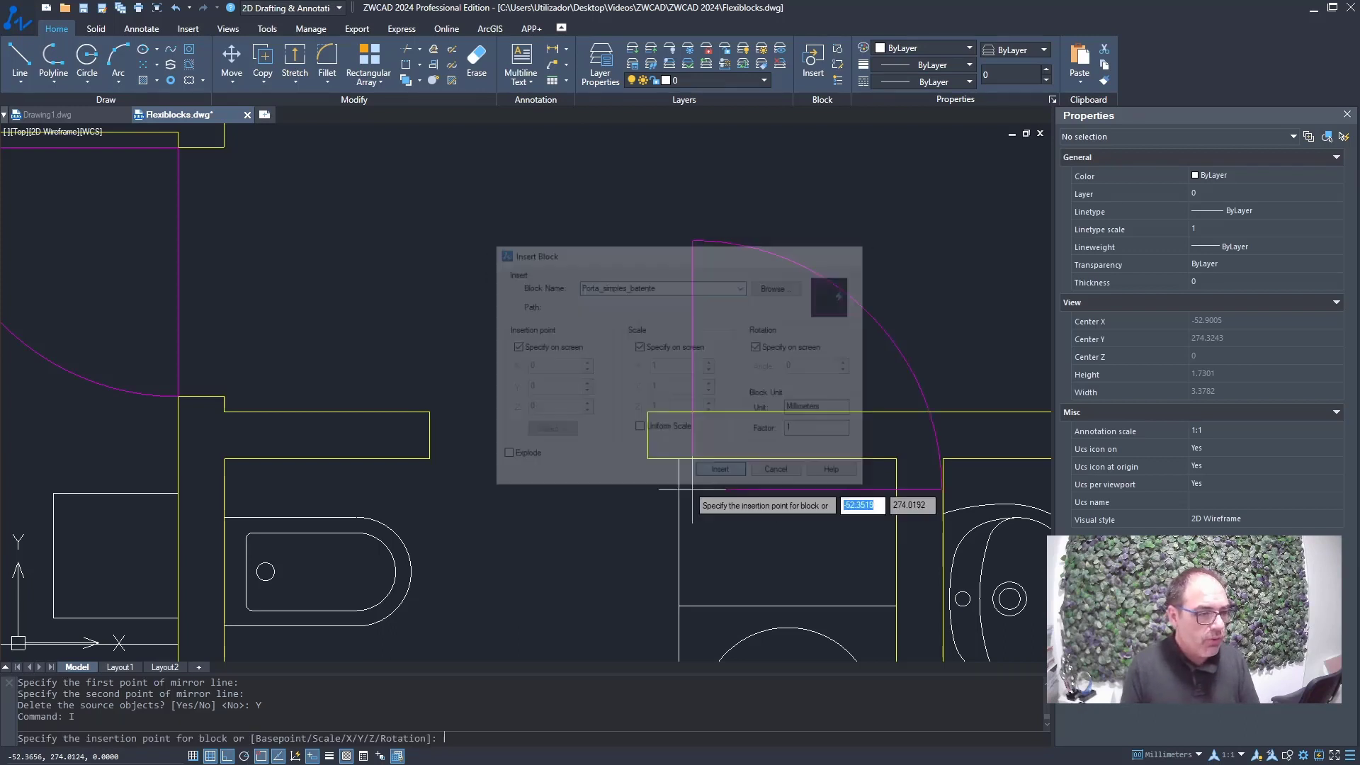
pyautogui.click(429, 458)
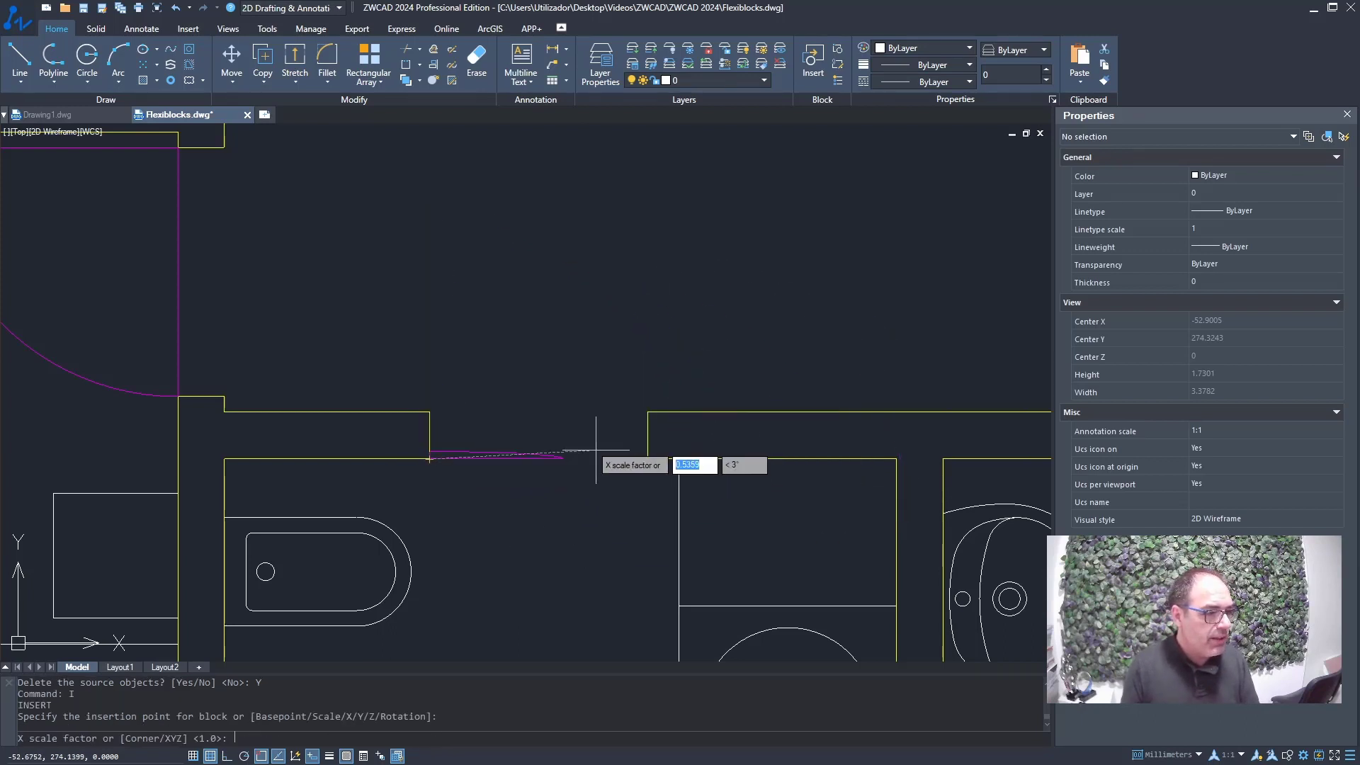
pyautogui.press('Return')
pyautogui.press('Return')
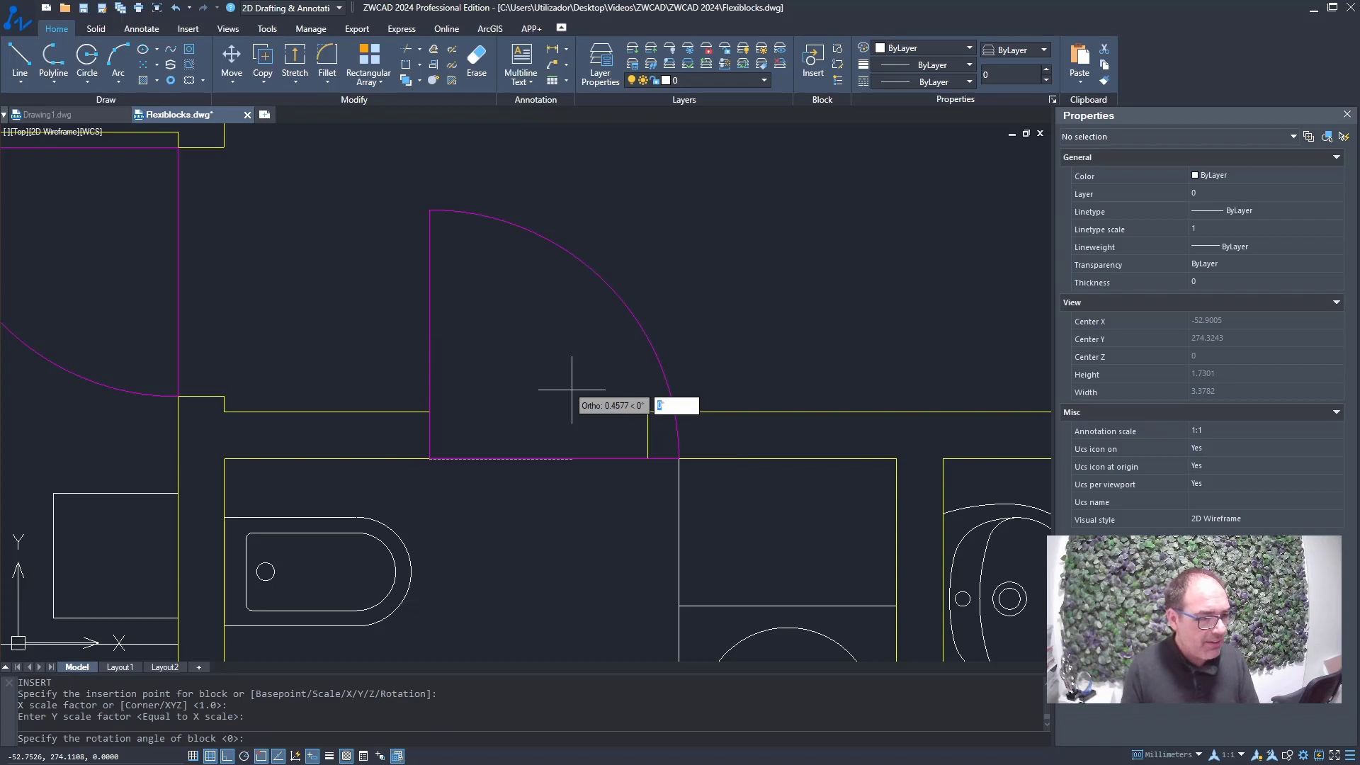
pyautogui.press('Return')
# Scale the bathroom door with its width grip so its free end meets the opposite jamb's lower corner
pyautogui.click(737, 371)
pyautogui.click(663, 387)
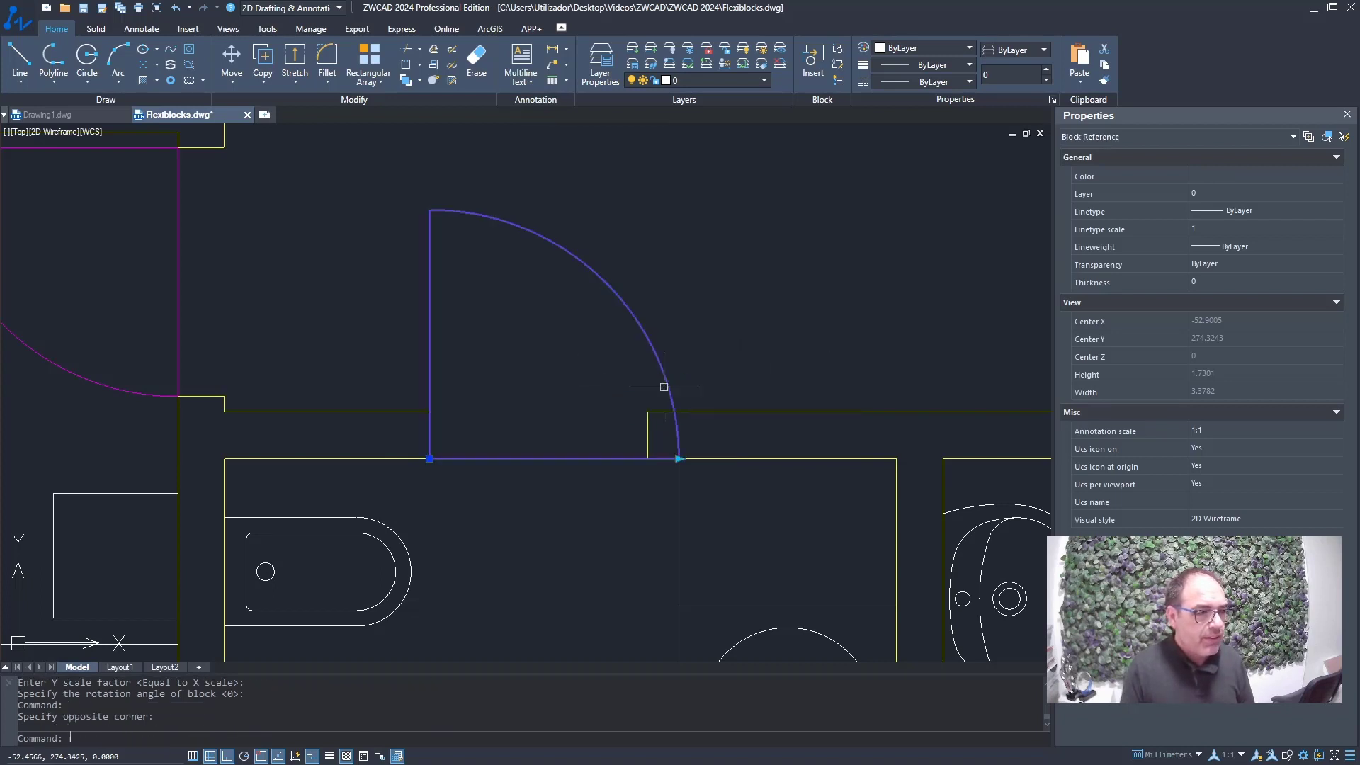
pyautogui.click(678, 458)
pyautogui.click(648, 458)
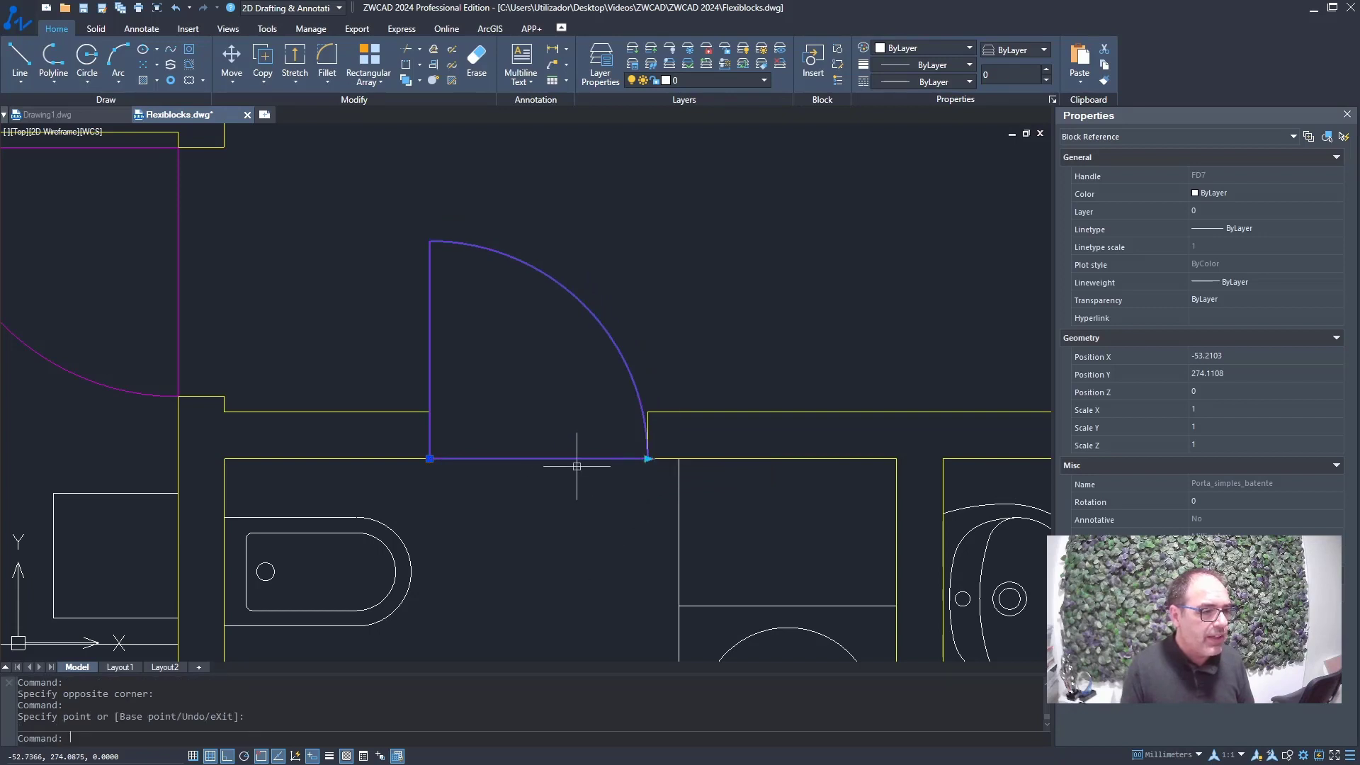
# Mirror the bathroom door about the horizontal line along its threshold so it opens into the bathroom, deleting the source object
pyautogui.write('mi')
pyautogui.press('Return')
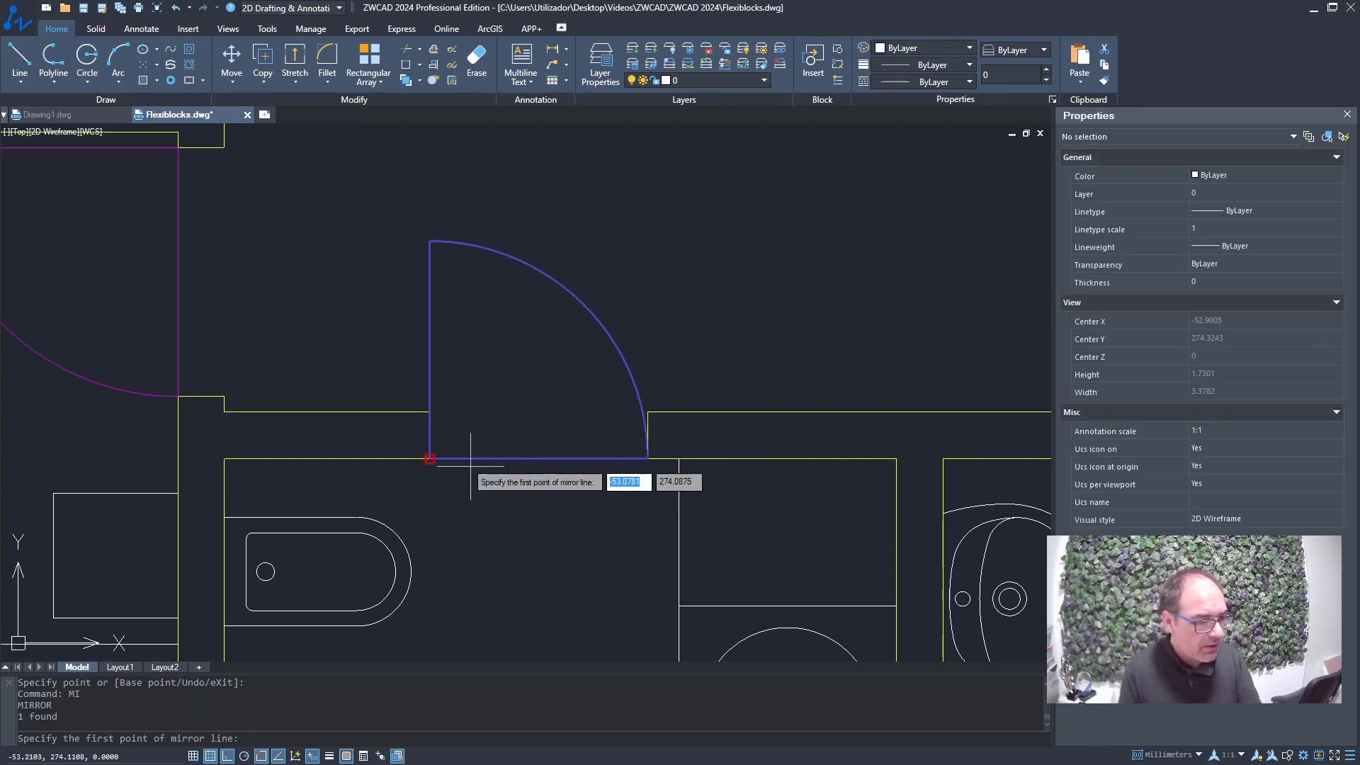
pyautogui.click(430, 458)
pyautogui.click(538, 458)
pyautogui.click(597, 494)
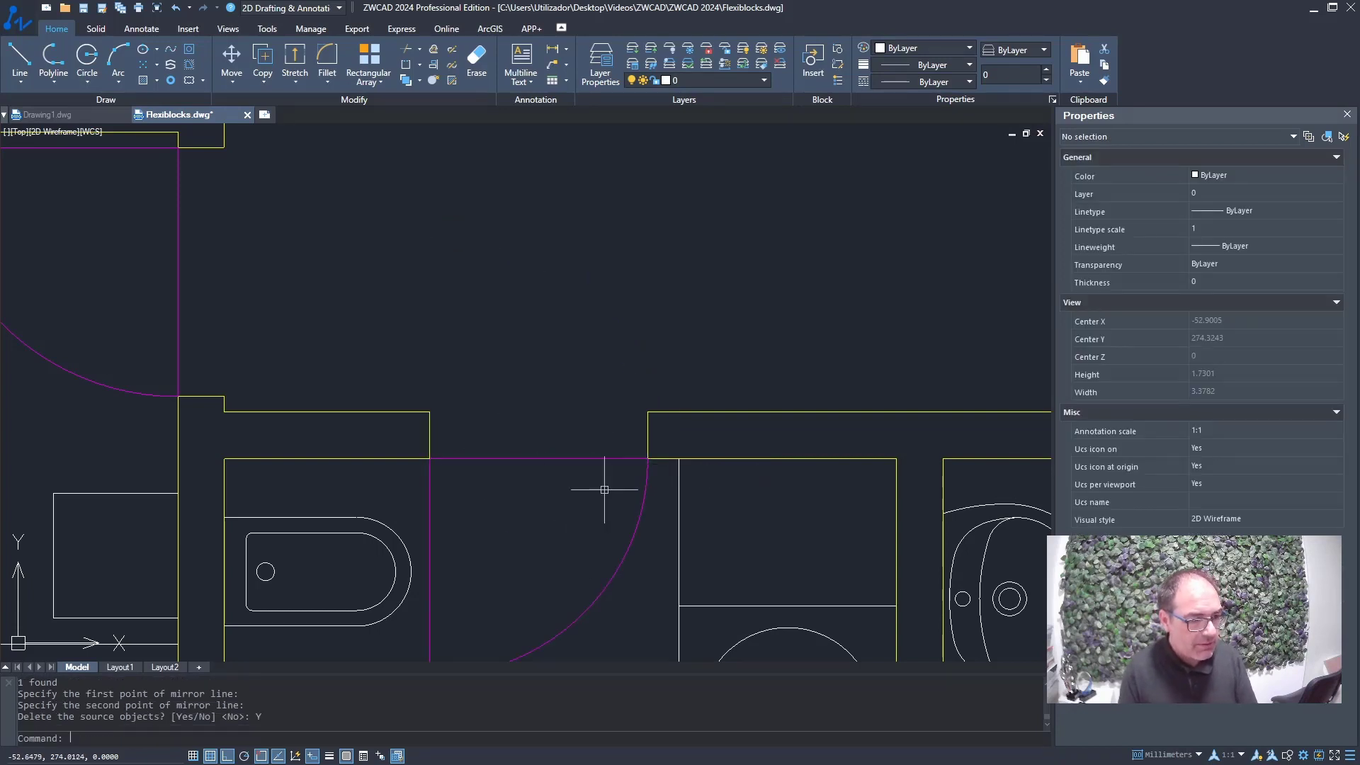
# Insert a Porta_simples_batente block at the lower jamb corner of the hall's right-hand doorway, at scale 1 and rotated 90 degrees
pyautogui.scroll(-8, 607, 480)
pyautogui.scroll(5, 662, 423)
pyautogui.moveTo(662, 397); pyautogui.dragTo(662, 425, button='middle')
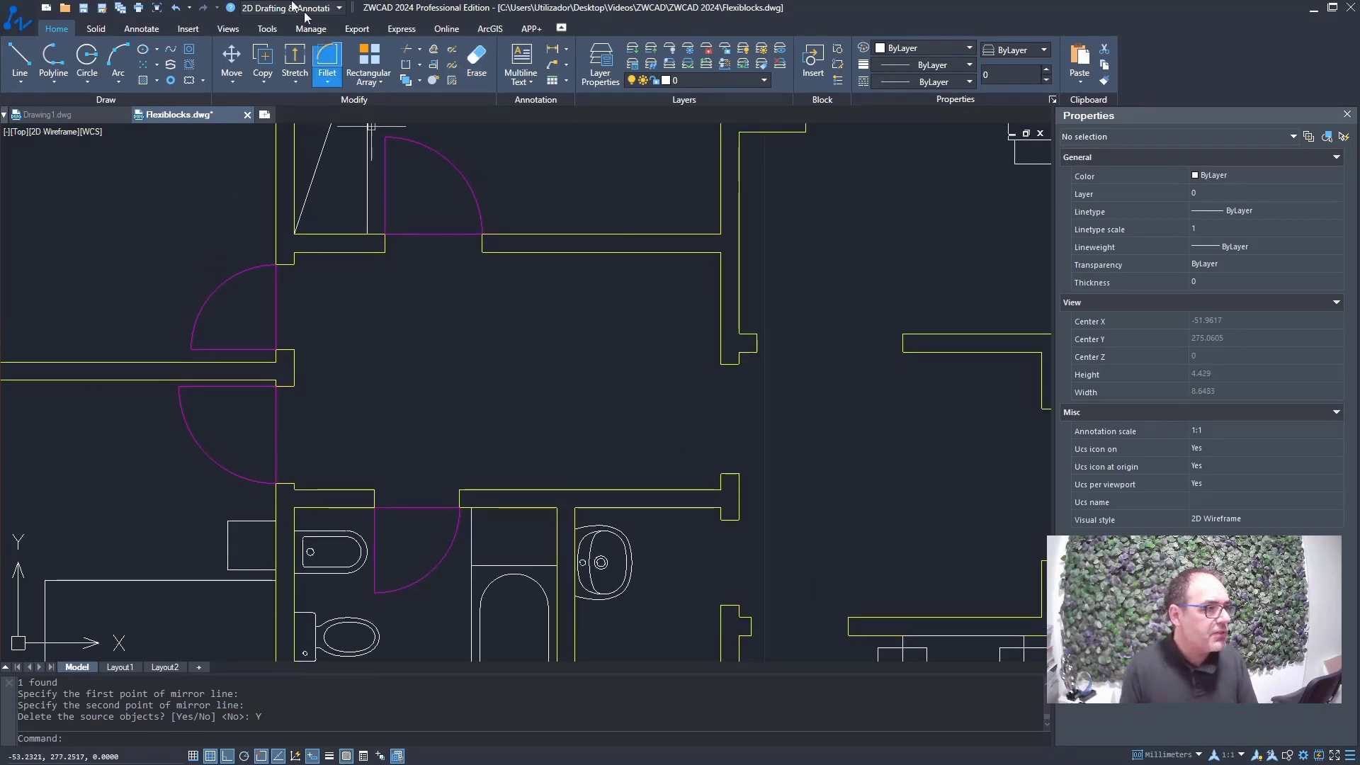
pyautogui.click(190, 29)
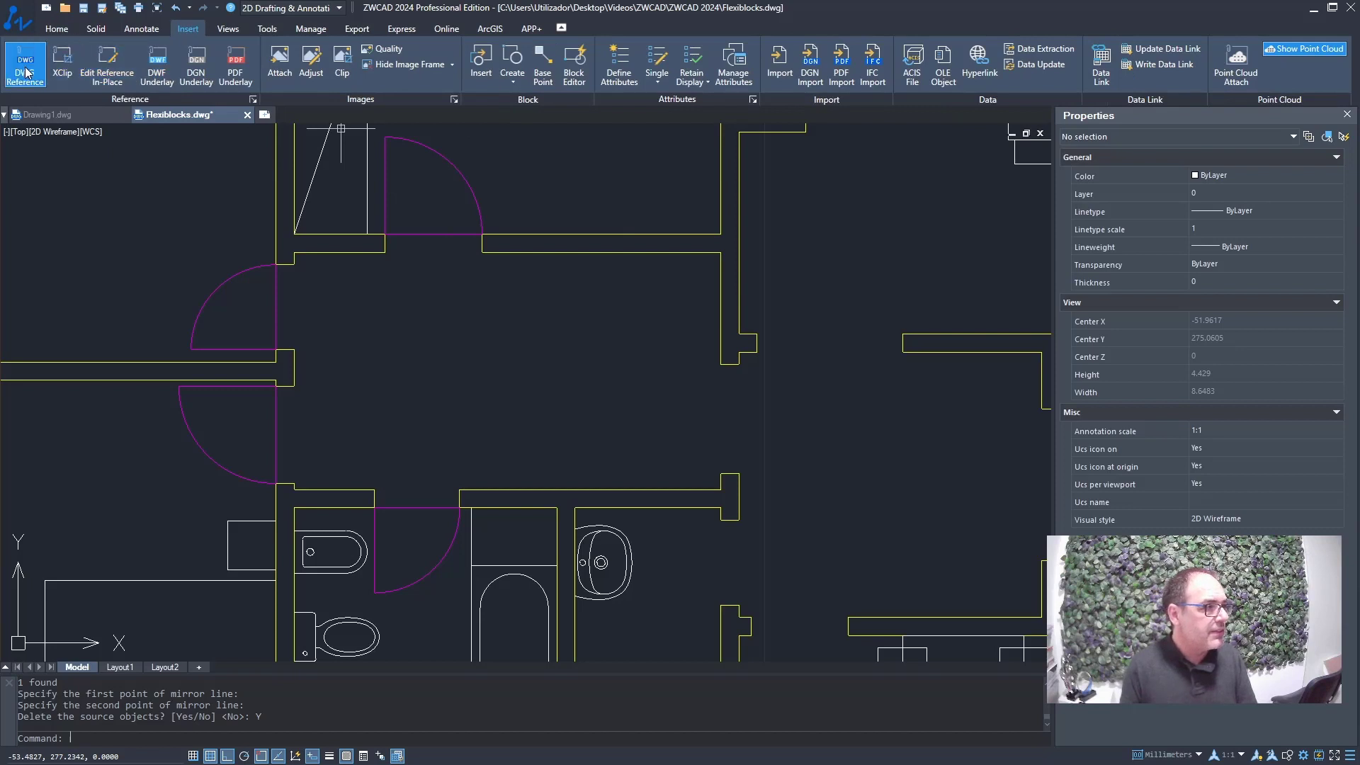
pyautogui.click(481, 63)
pyautogui.click(722, 473)
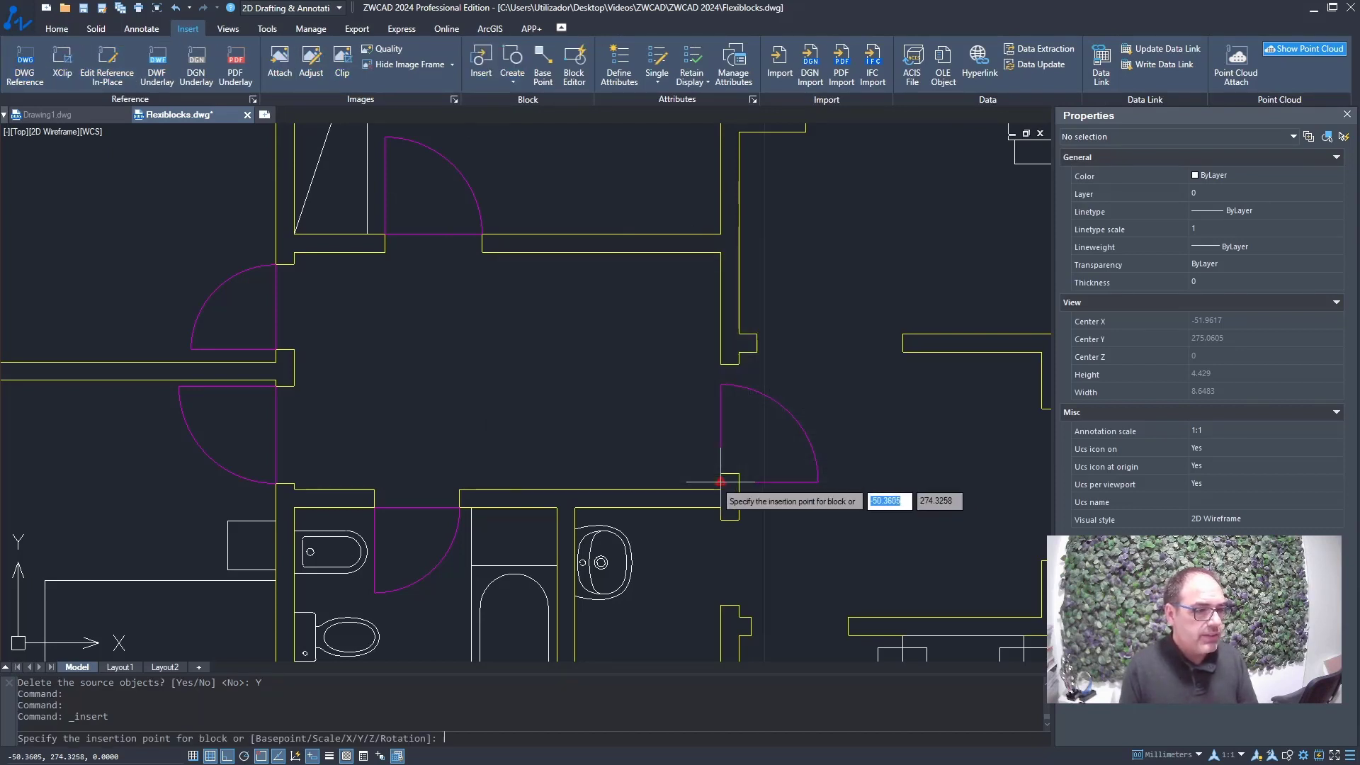
pyautogui.click(722, 473)
pyautogui.press('Return')
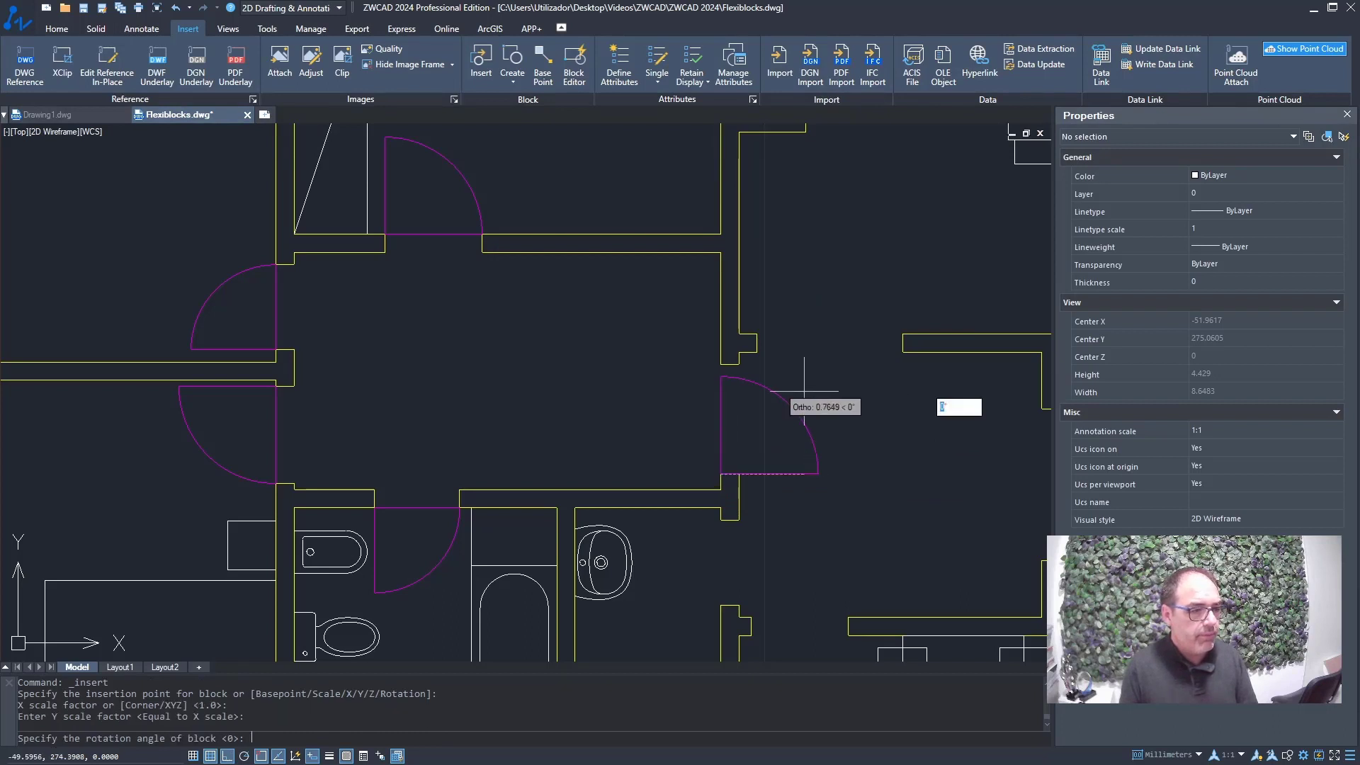
pyautogui.press('Return')
pyautogui.click(685, 320)
# Scale the hall's right-hand door with its width grip so its free end meets the upper jamb corner
pyautogui.click(673, 391)
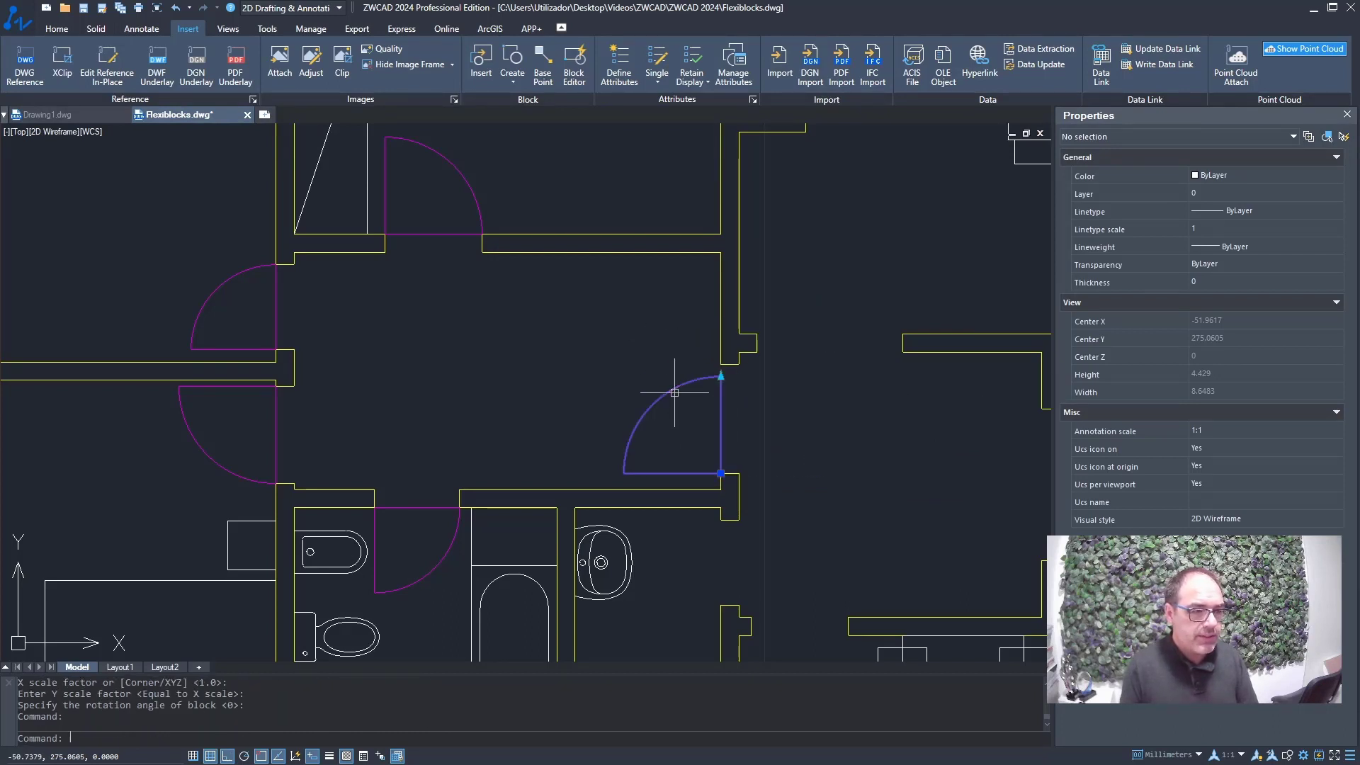
pyautogui.click(720, 377)
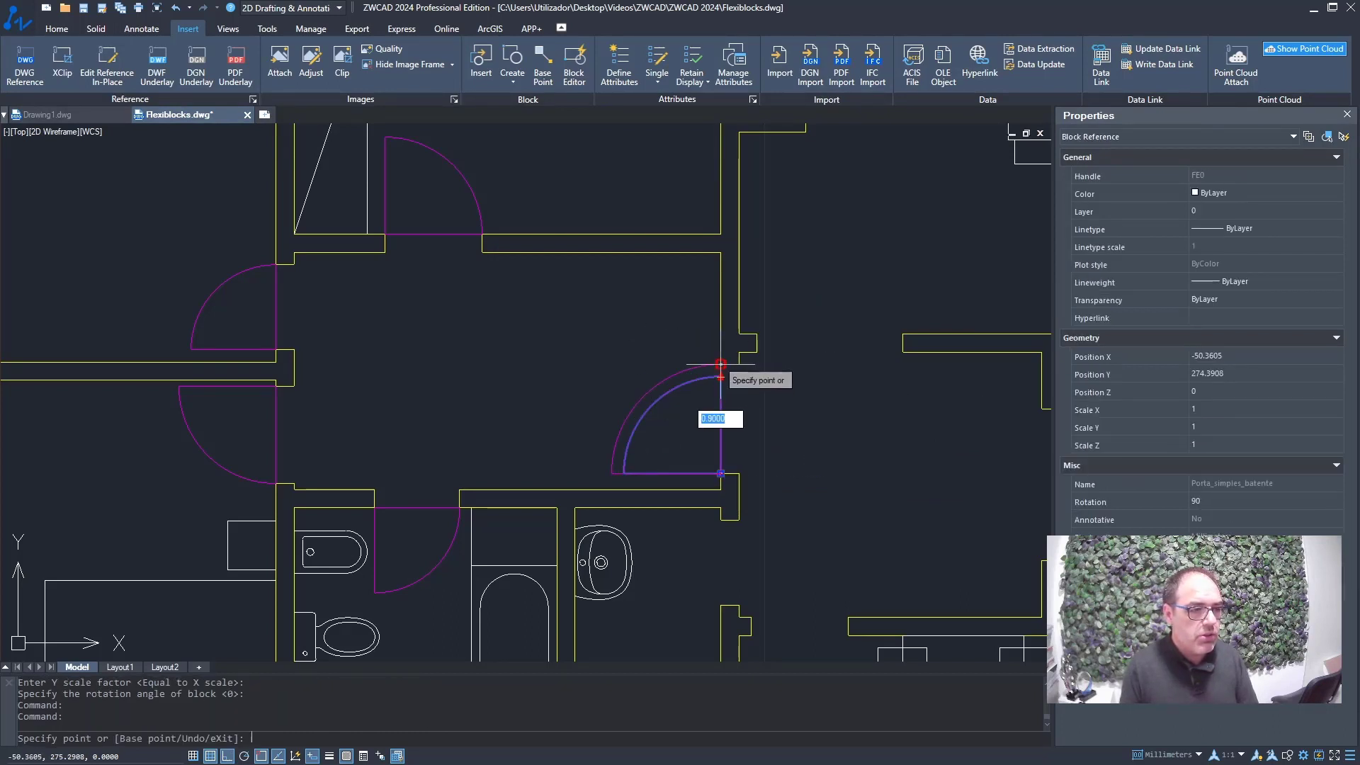
pyautogui.click(721, 364)
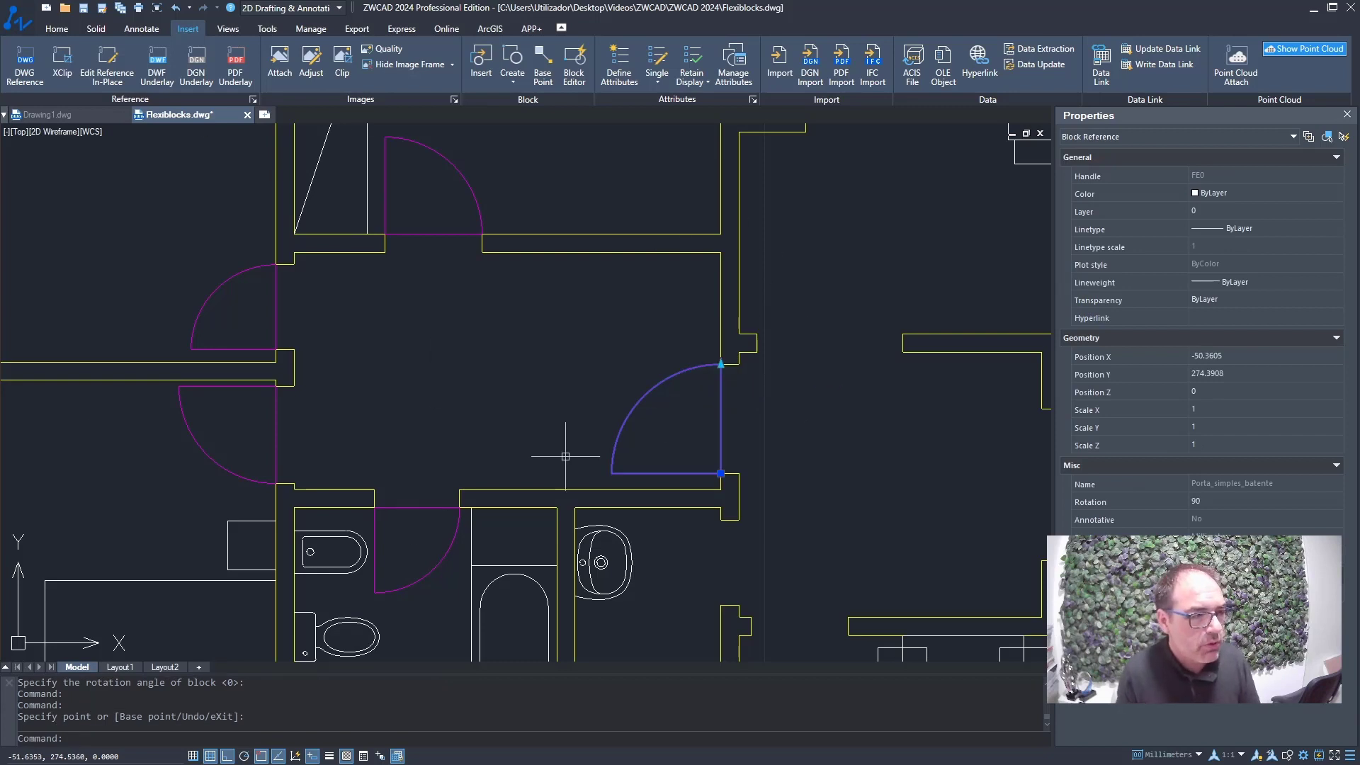
pyautogui.moveTo(457, 362)
pyautogui.mouseDown(button='middle')
pyautogui.moveTo(528, 339)
pyautogui.moveTo(568, 477)
pyautogui.moveTo(565, 422)
pyautogui.mouseUp(button='middle')
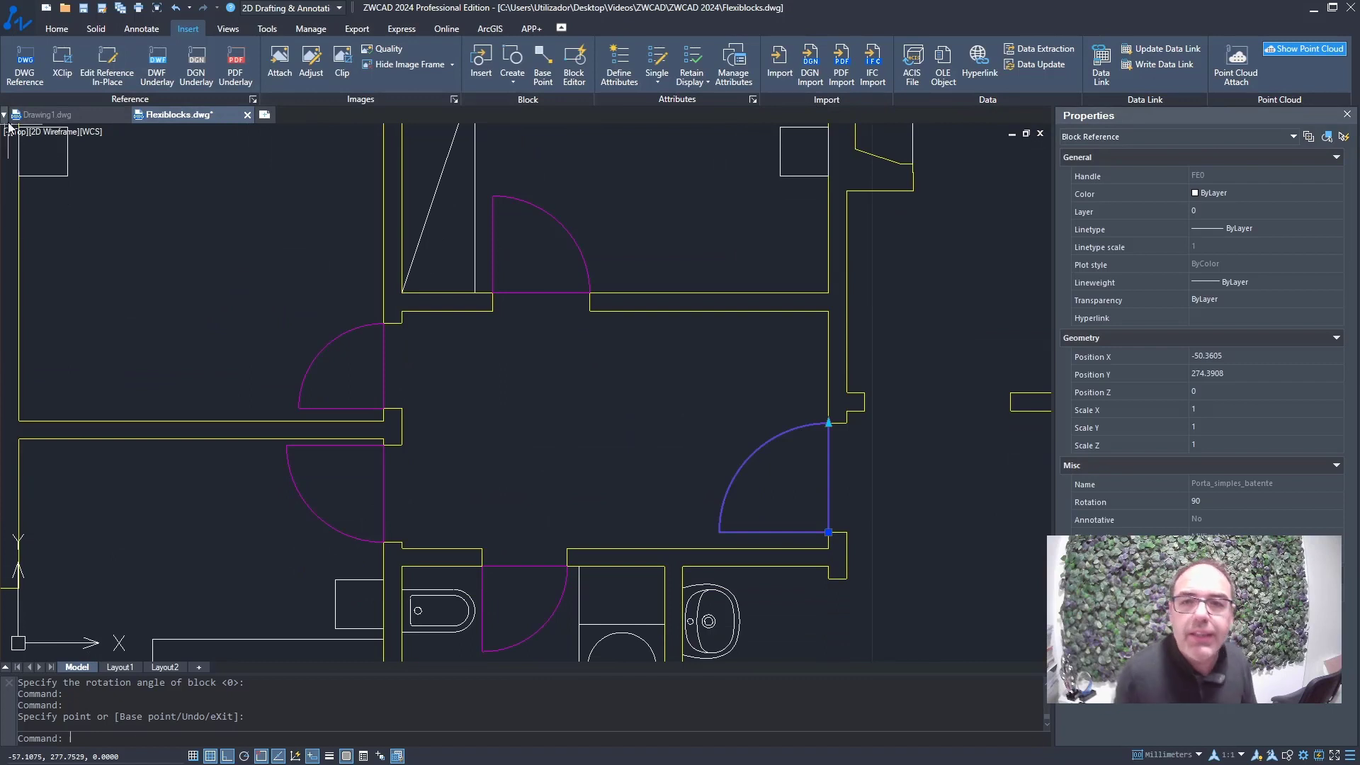